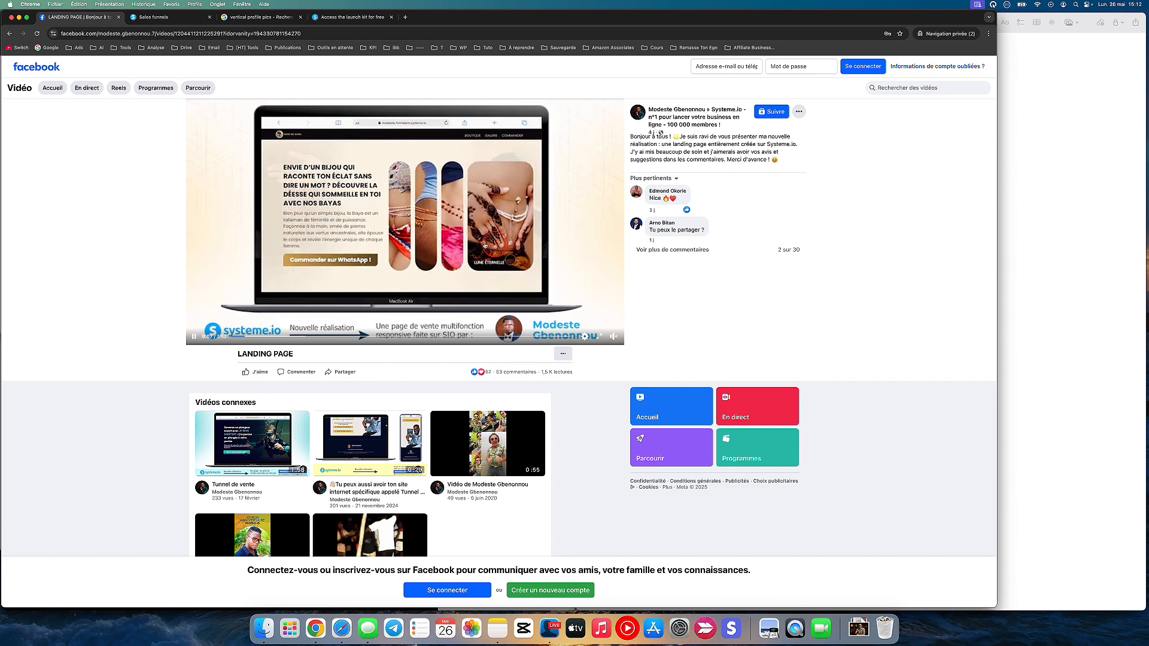
Examine the expanding vertical image gallery in the landing page demo video, and glance at the free launch kit page.
{"action": "left_click", "coordinate": [202, 332]}
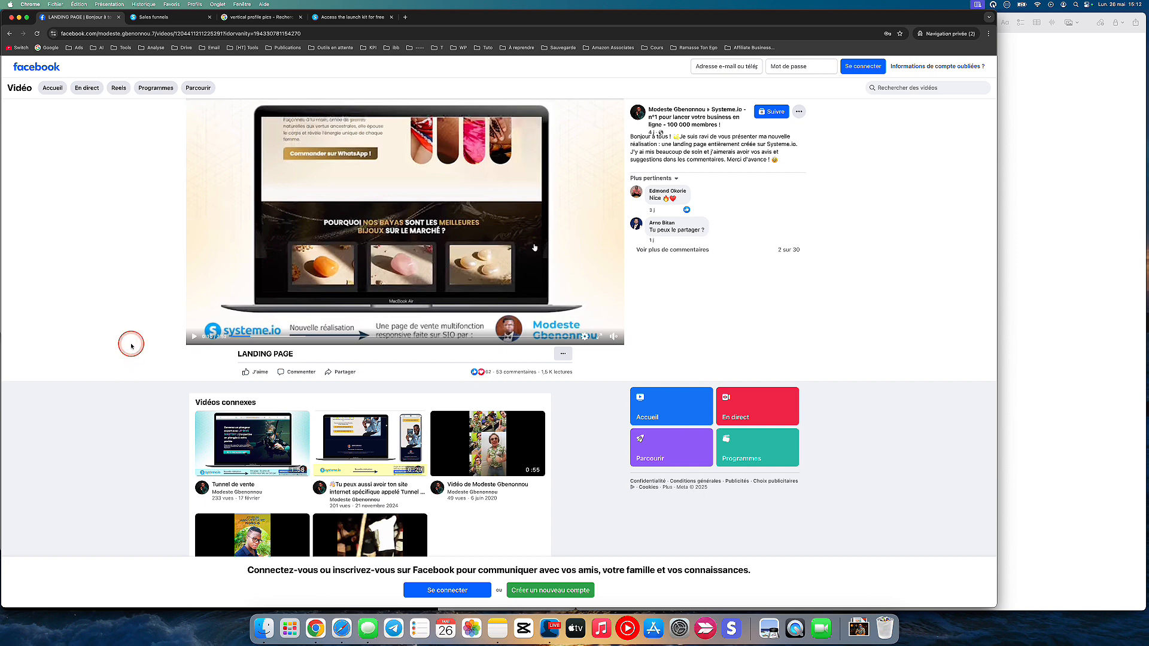
{"action": "left_click", "coordinate": [348, 16]}
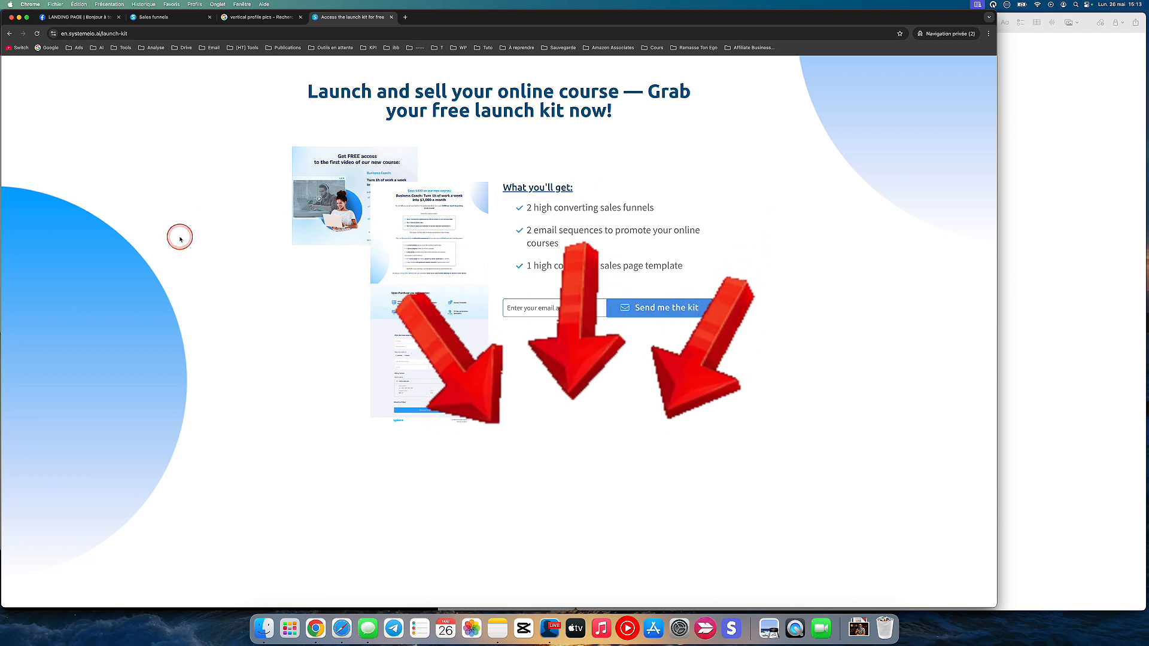
{"action": "left_click", "coordinate": [78, 17]}
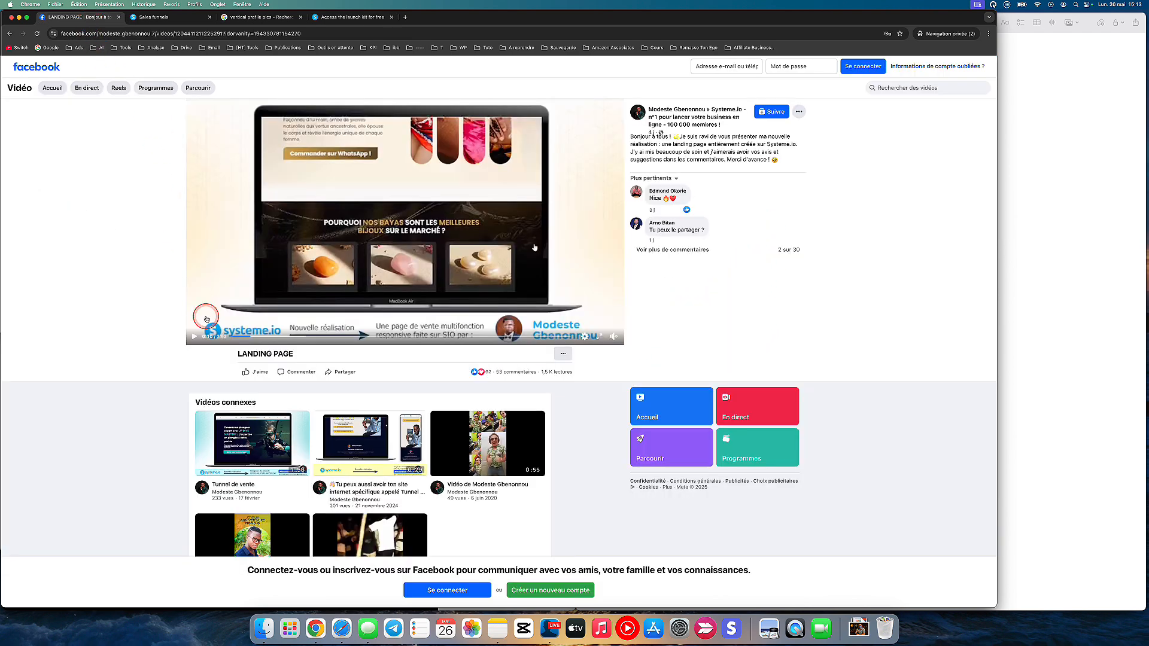
{"action": "left_click", "coordinate": [234, 337]}
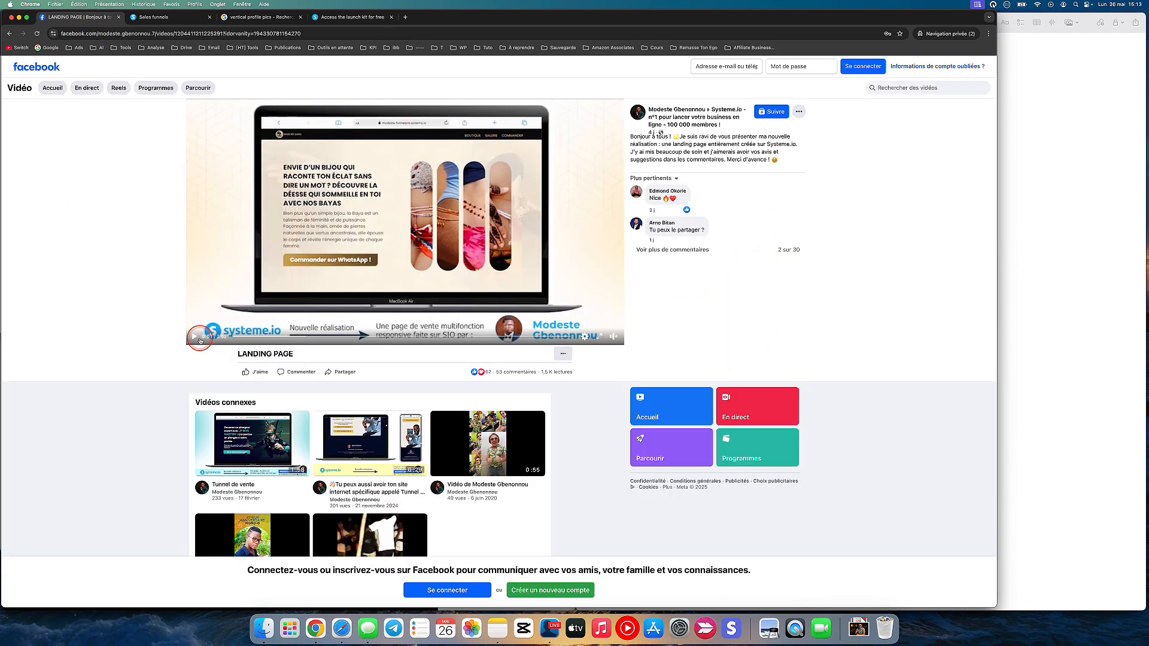
{"action": "left_click", "coordinate": [193, 338]}
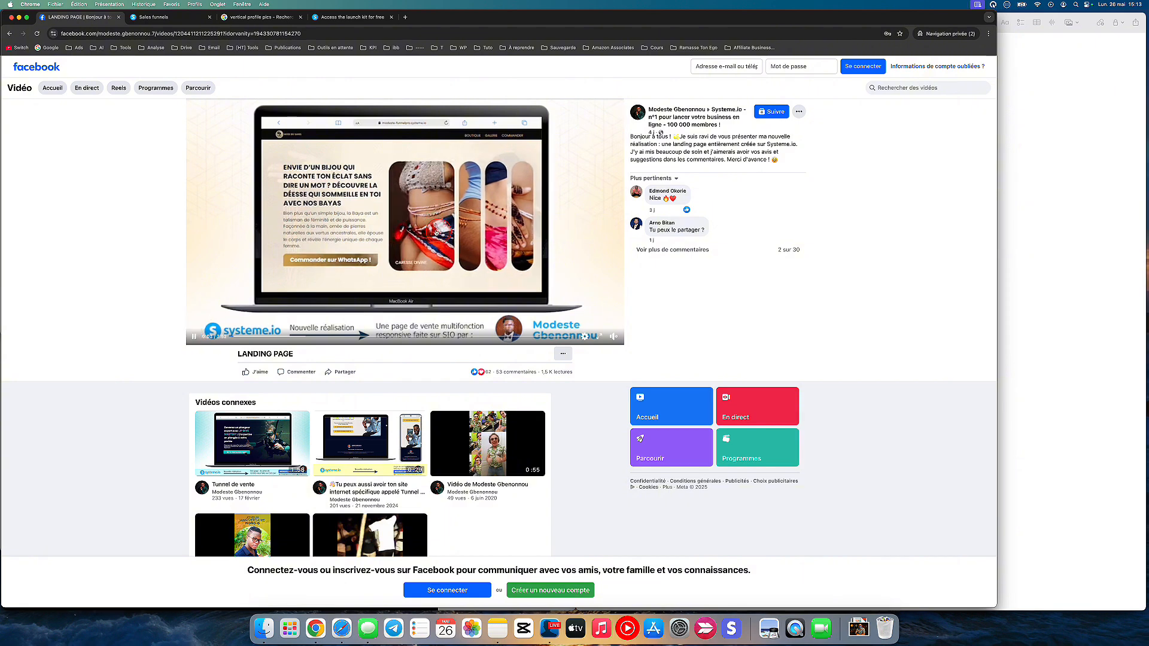
{"action": "left_click", "coordinate": [194, 337]}
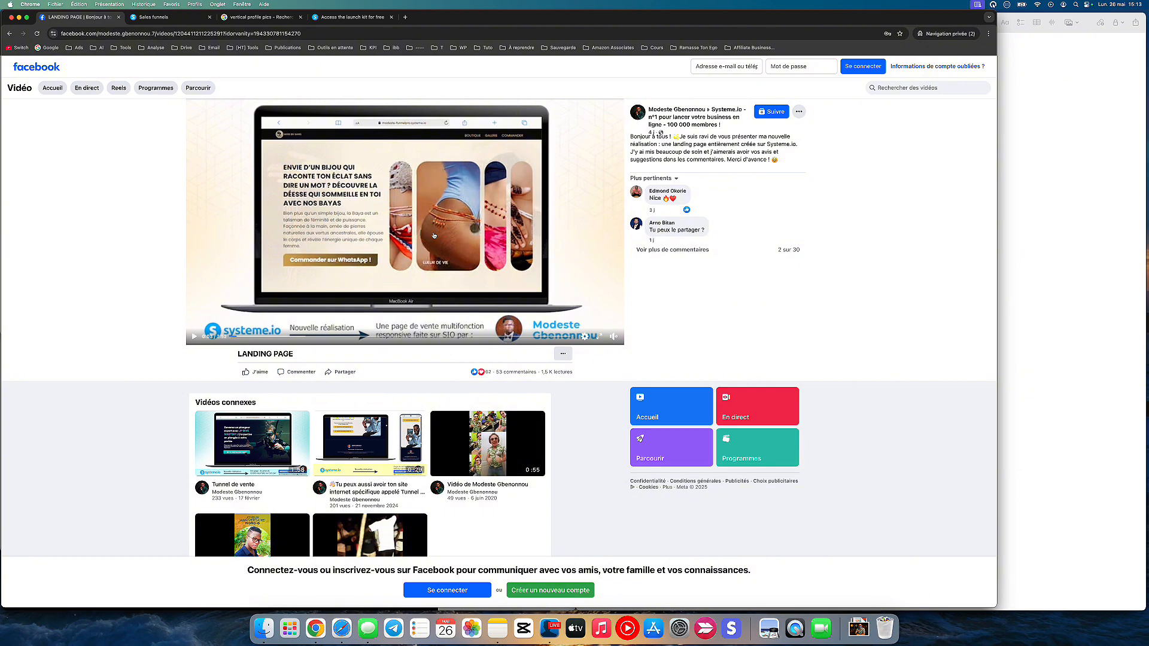
Apply the "Volunteer in your Community" template to the code funnel step and open the page for editing.
{"action": "left_click", "coordinate": [169, 17]}
{"action": "mouse_move", "coordinate": [281, 219]}
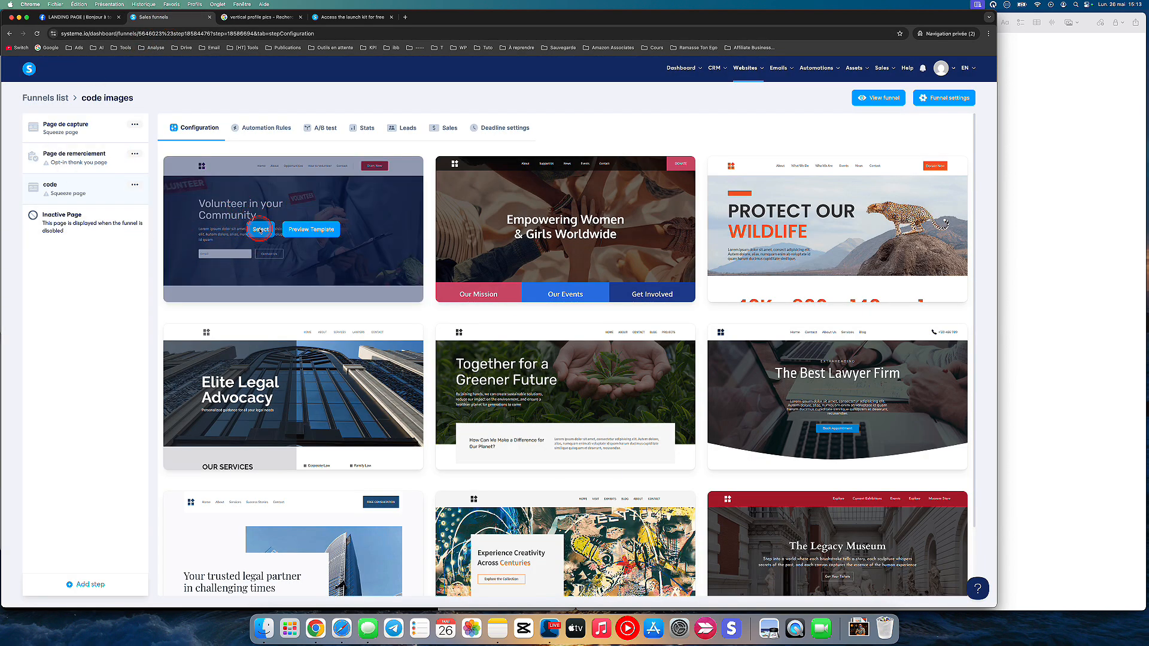
{"action": "left_click", "coordinate": [260, 231]}
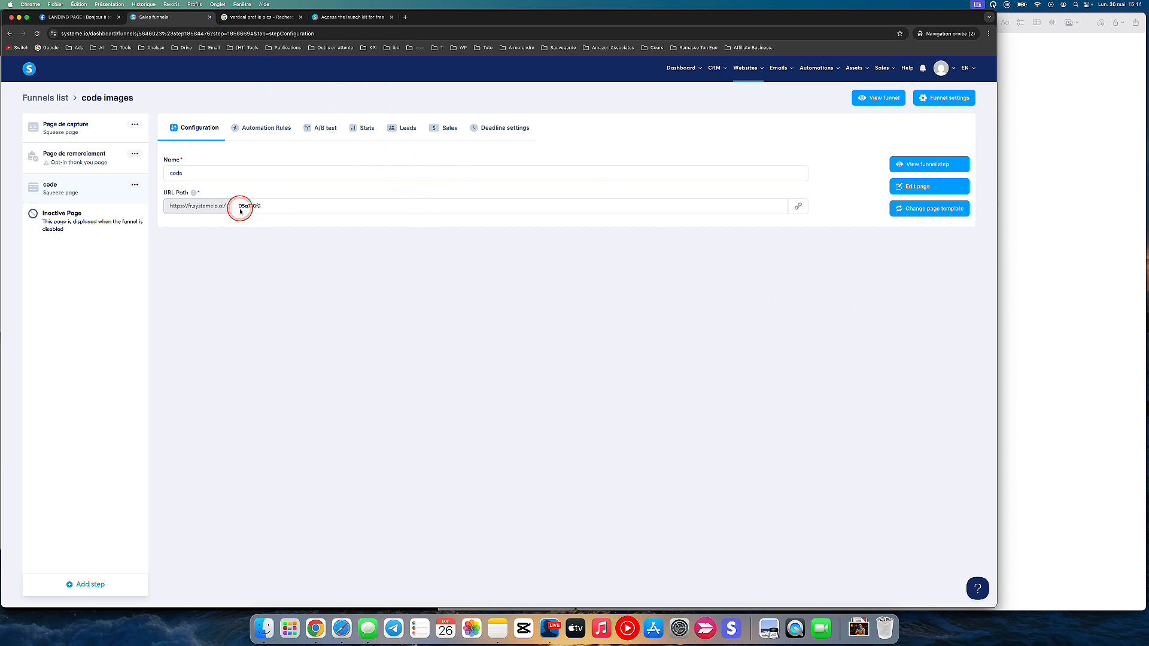
{"action": "left_click", "coordinate": [917, 187]}
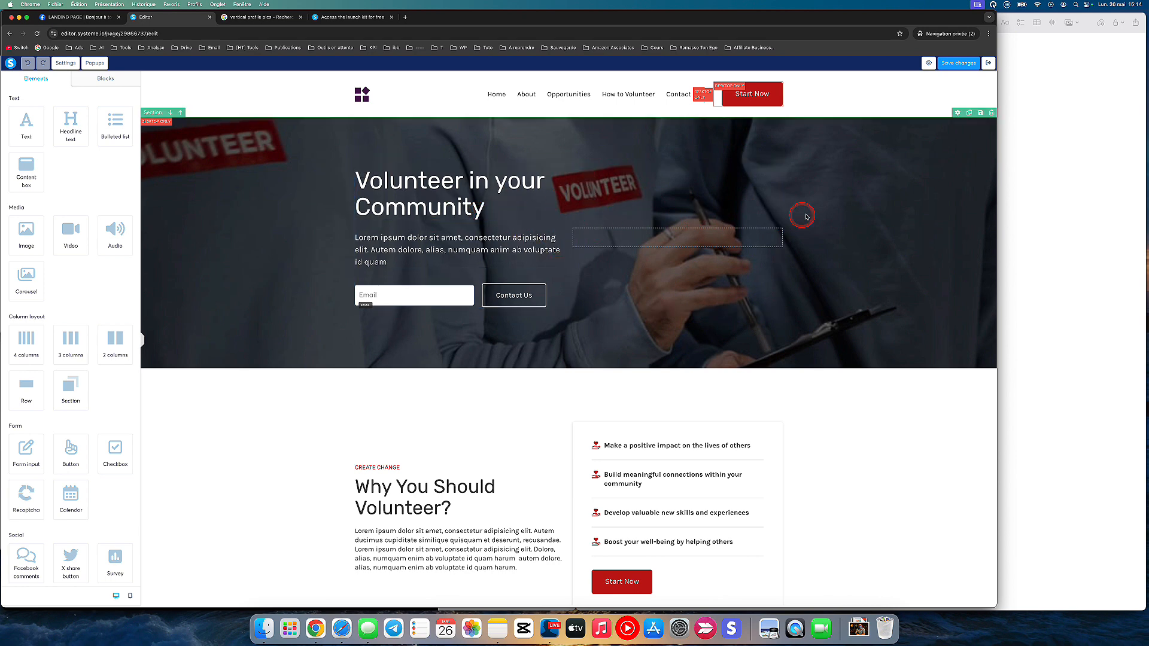
Compare the gallery in the demo video with the editor page and the "vertical profile pics" image search results.
{"action": "left_click", "coordinate": [188, 162]}
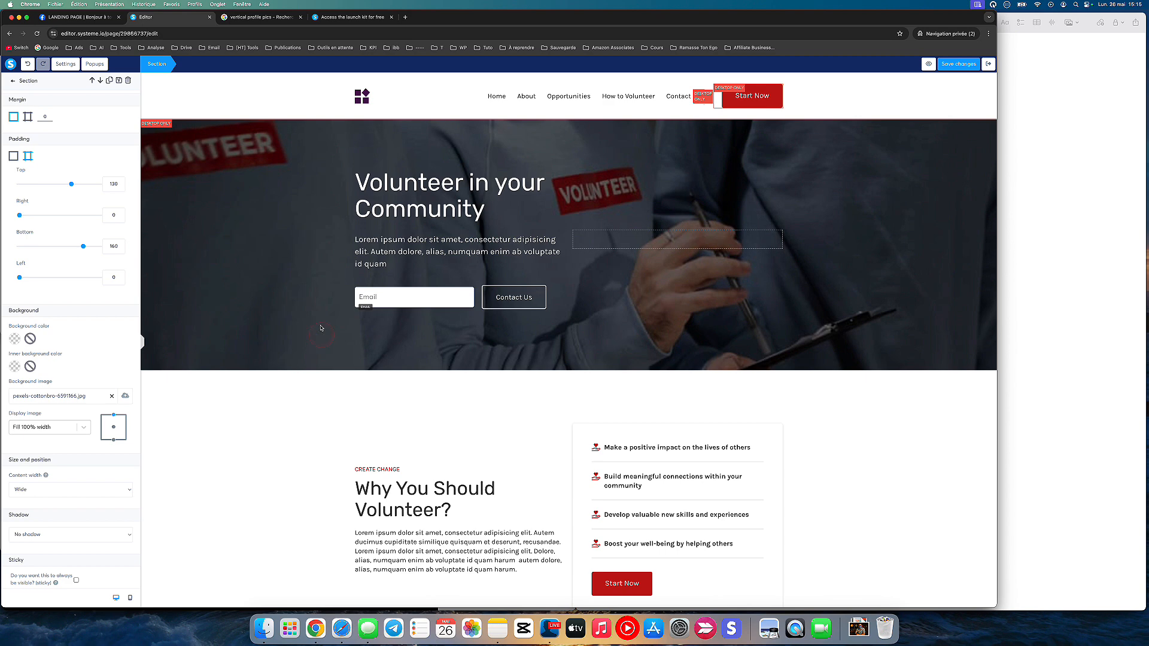
{"action": "left_click", "coordinate": [96, 17]}
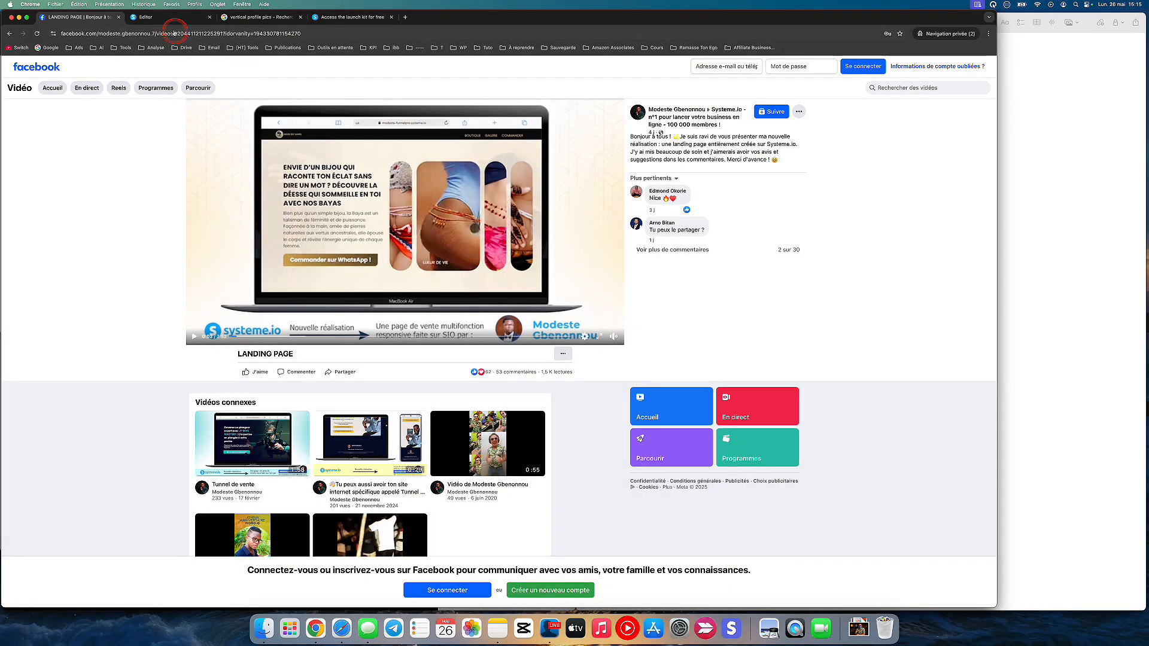
{"action": "left_click", "coordinate": [157, 17]}
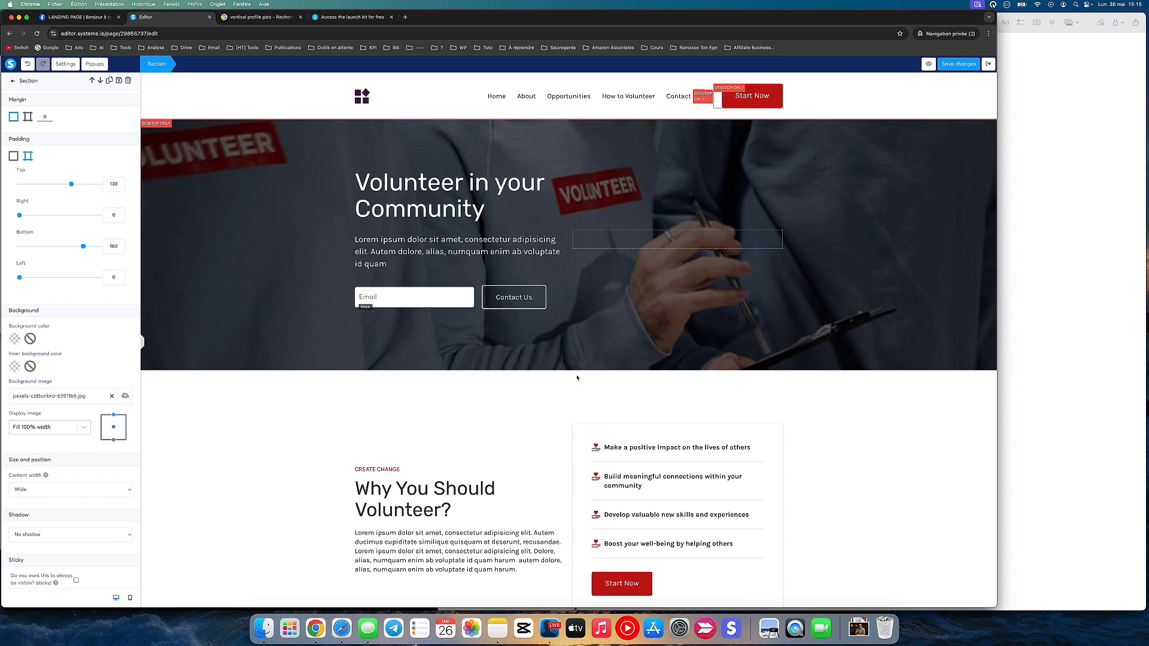
{"action": "left_click", "coordinate": [260, 17]}
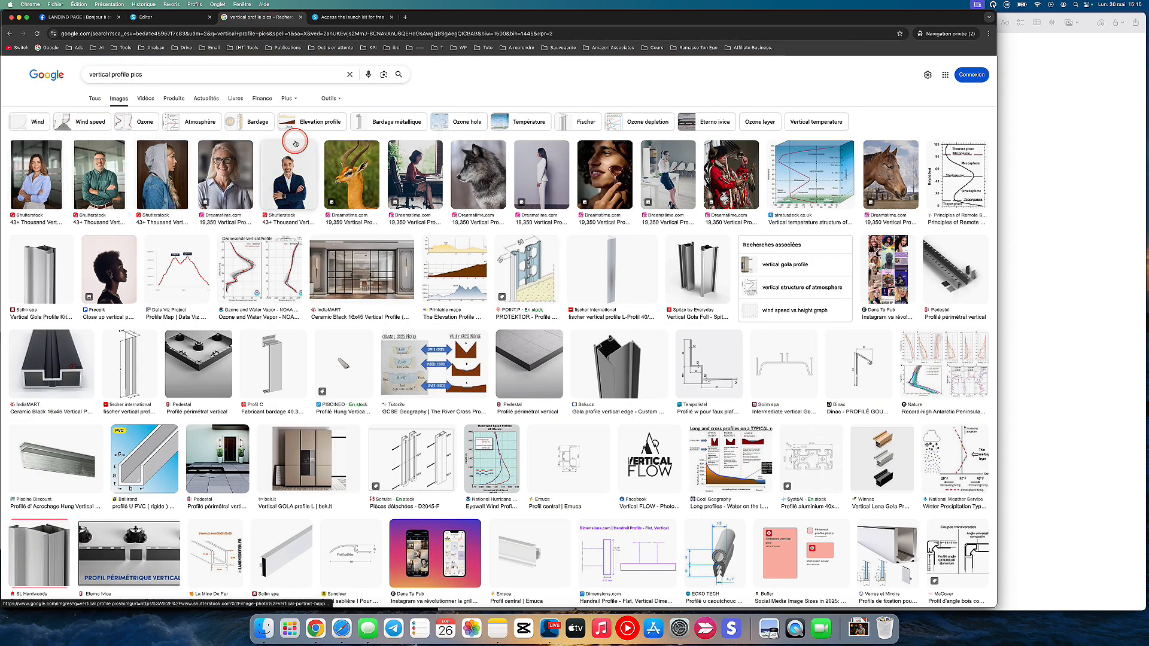
{"action": "left_click", "coordinate": [98, 18]}
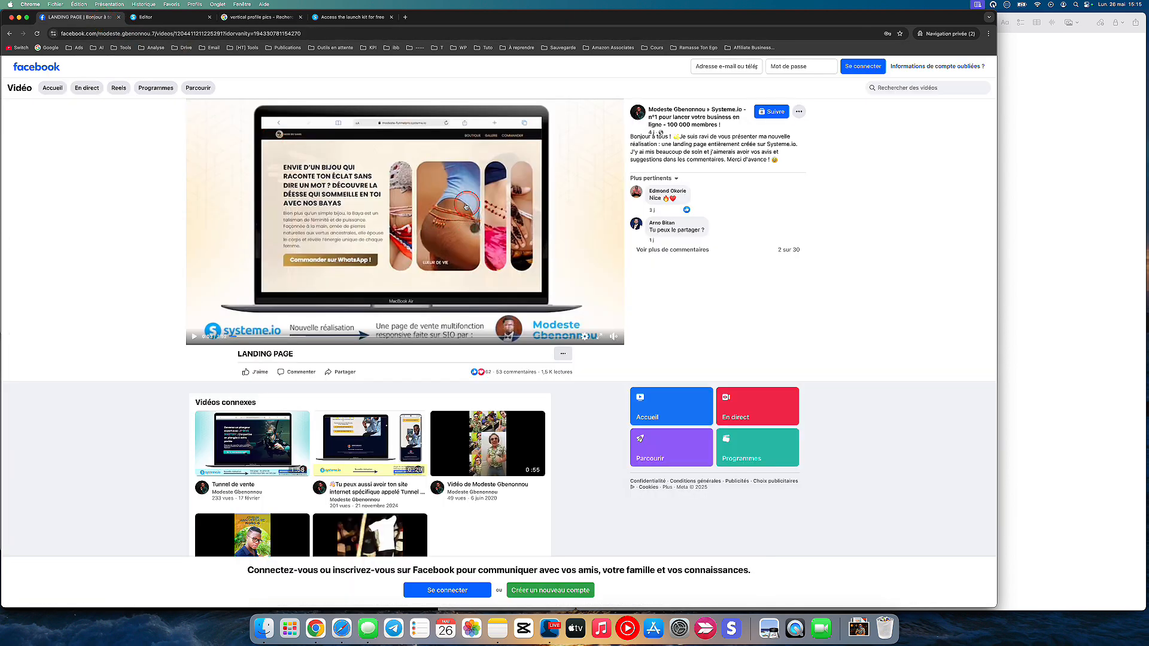
{"action": "left_click", "coordinate": [266, 15]}
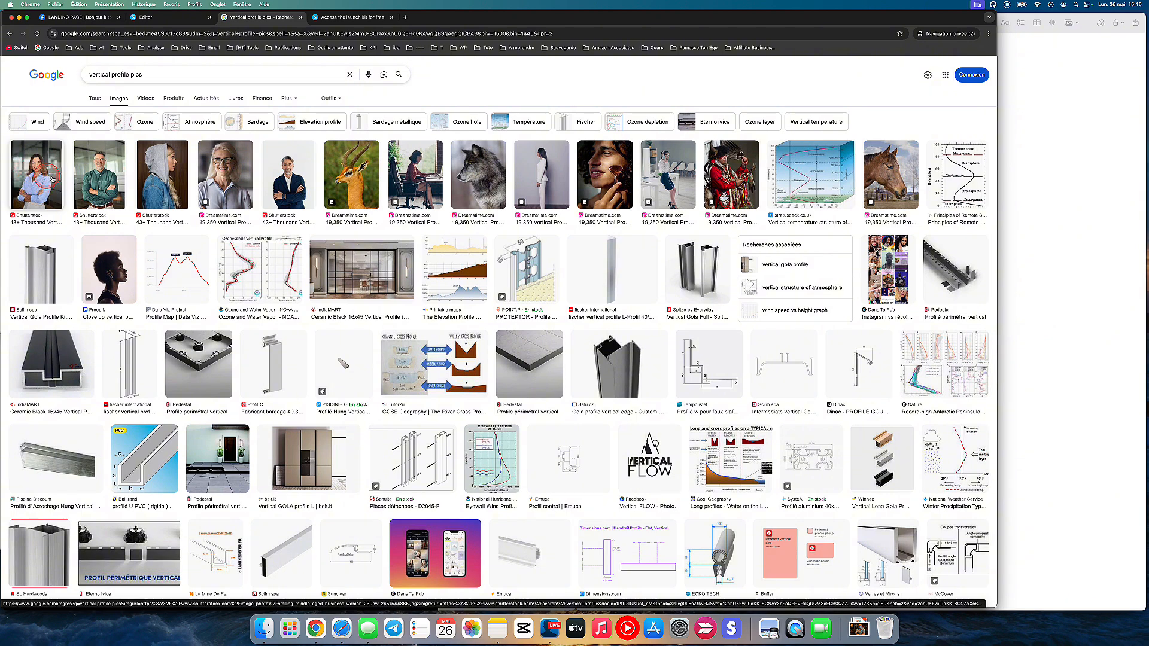
Try to save the first portrait photo from the image search results, and return to the page editor.
{"action": "right_click", "coordinate": [35, 184]}
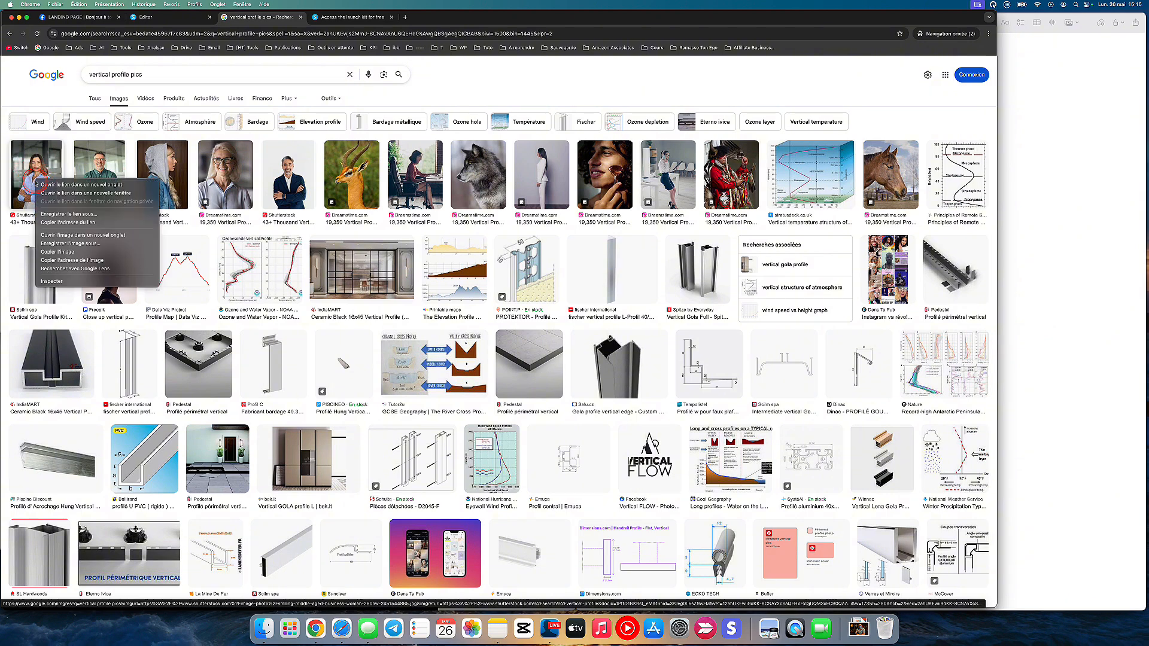
{"action": "left_click", "coordinate": [54, 244]}
{"action": "left_click", "coordinate": [171, 24]}
{"action": "left_click", "coordinate": [170, 24]}
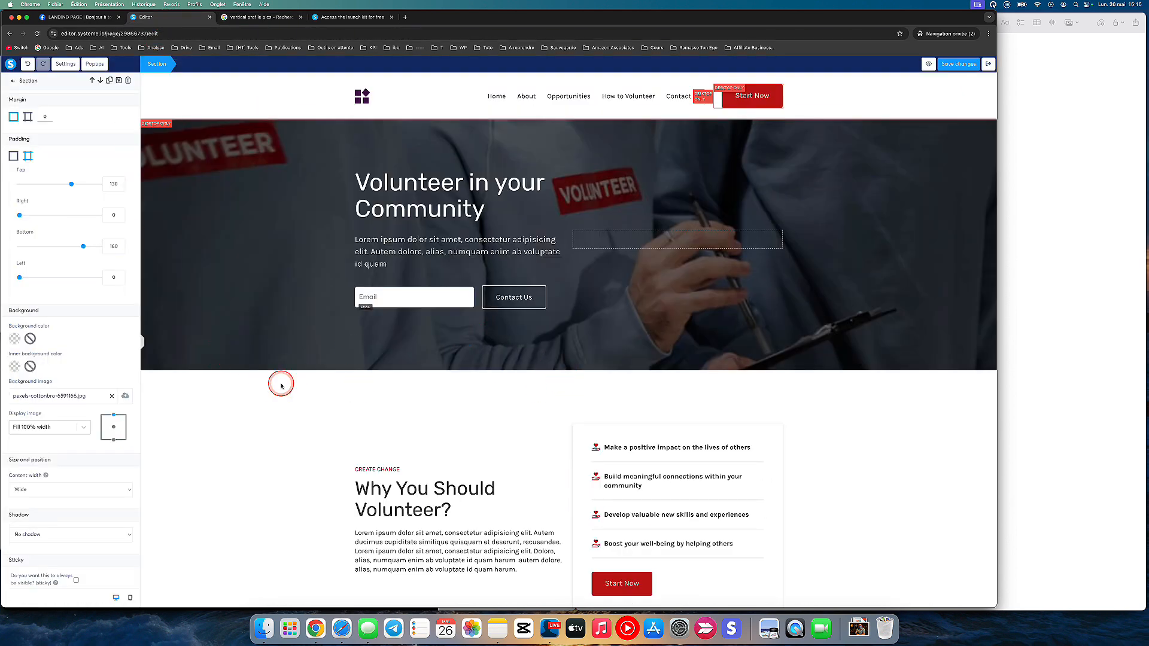
Add a four-column row directly below the hero section and place an image element in its first column.
{"action": "left_click", "coordinate": [12, 79]}
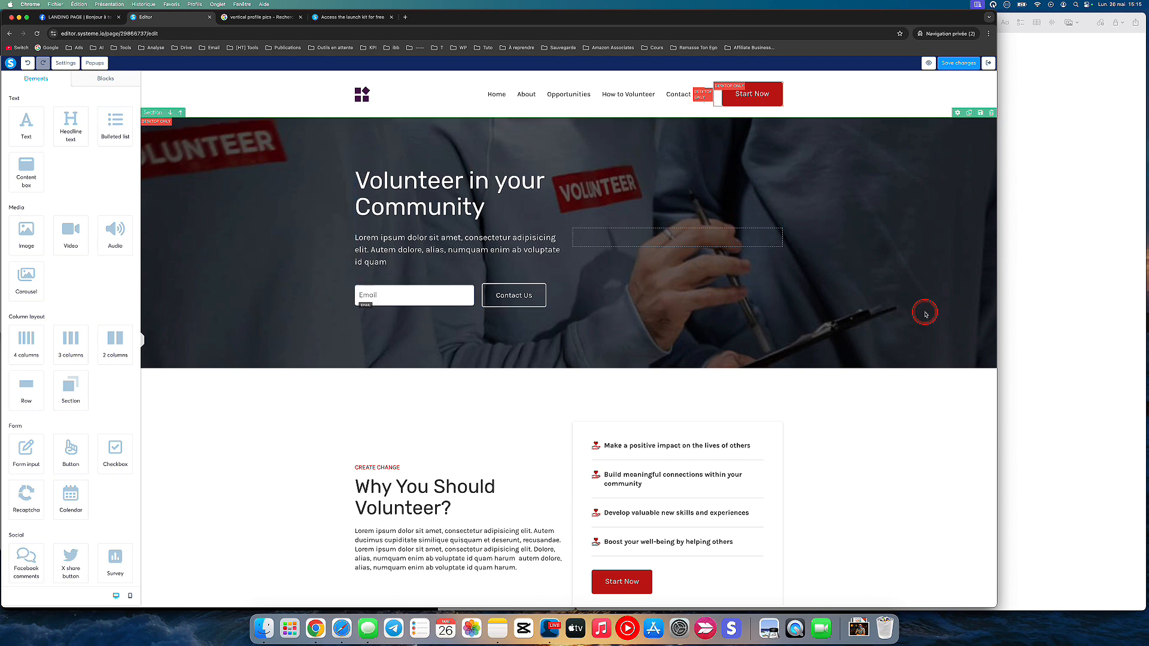
{"action": "left_click_drag", "start_coordinate": [998, 245], "coordinate": [574, 292]}
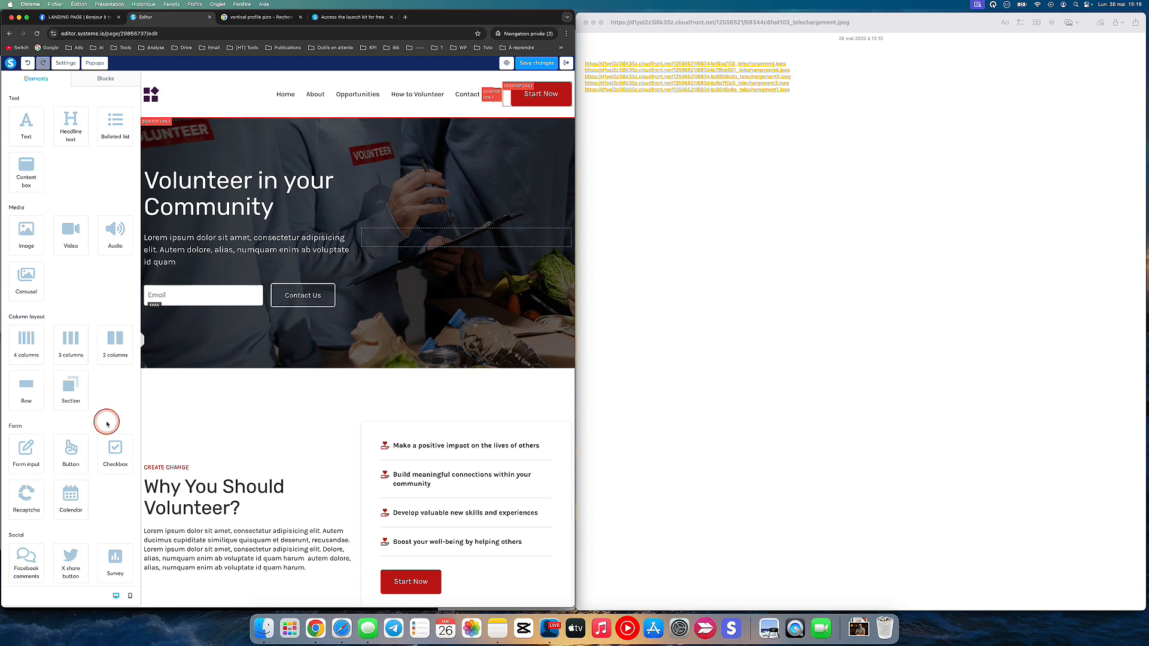
{"action": "left_click_drag", "start_coordinate": [33, 341], "coordinate": [343, 359]}
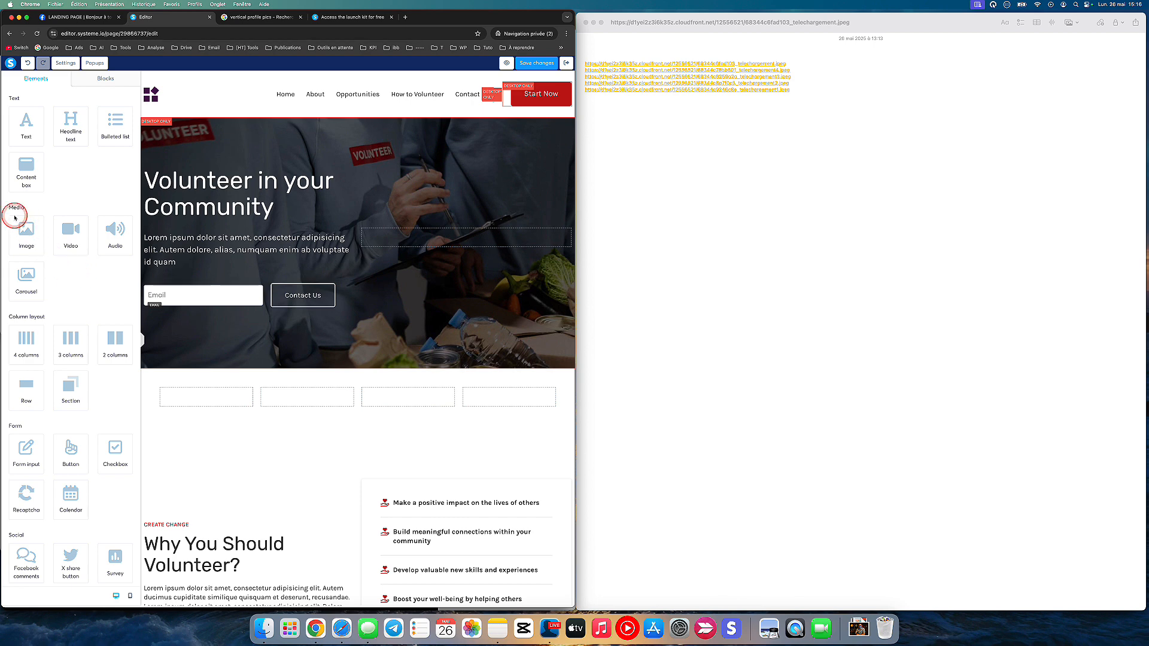
{"action": "left_click_drag", "start_coordinate": [24, 230], "coordinate": [205, 392]}
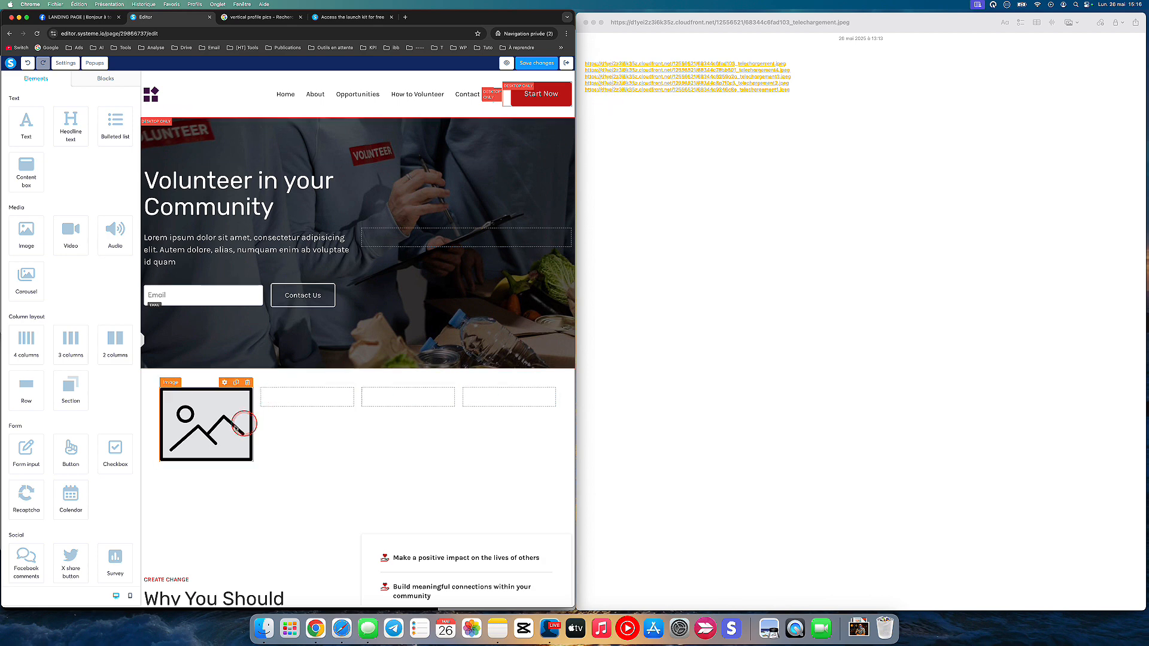
{"action": "left_click", "coordinate": [270, 17]}
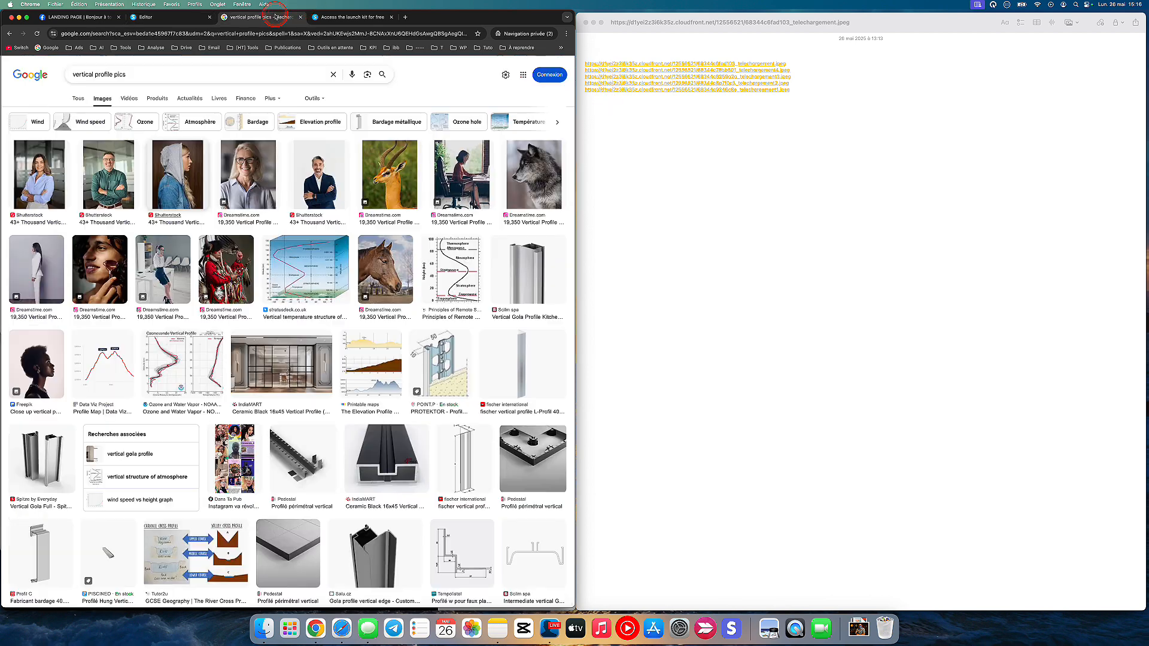
{"action": "left_click", "coordinate": [84, 17]}
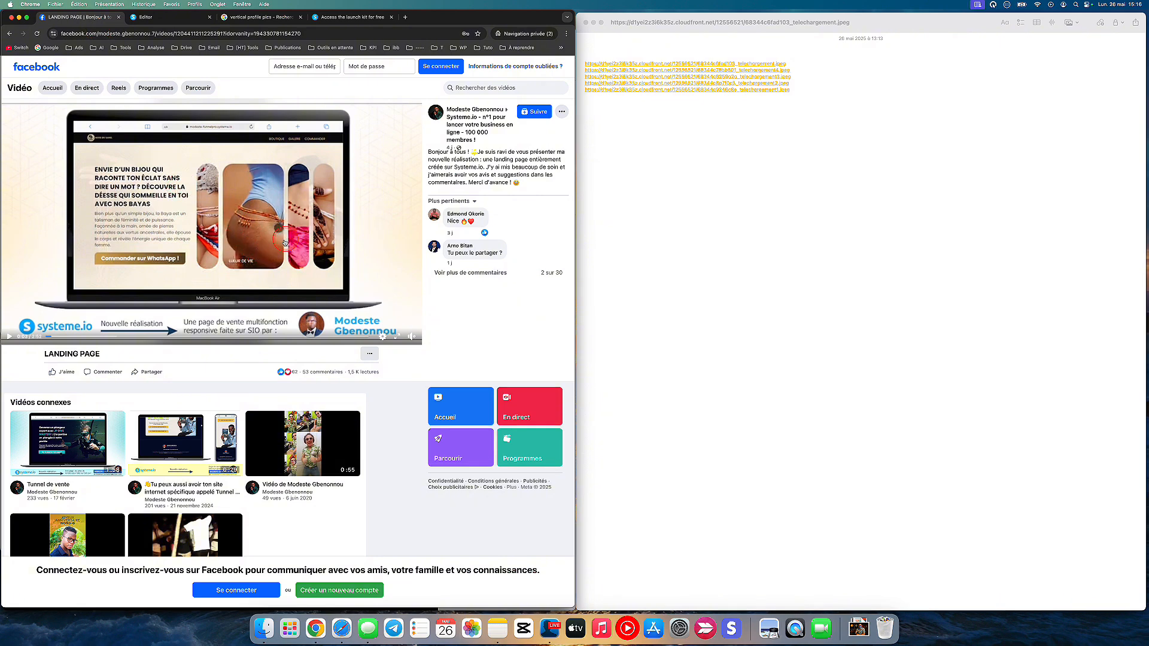
{"action": "left_click", "coordinate": [245, 21]}
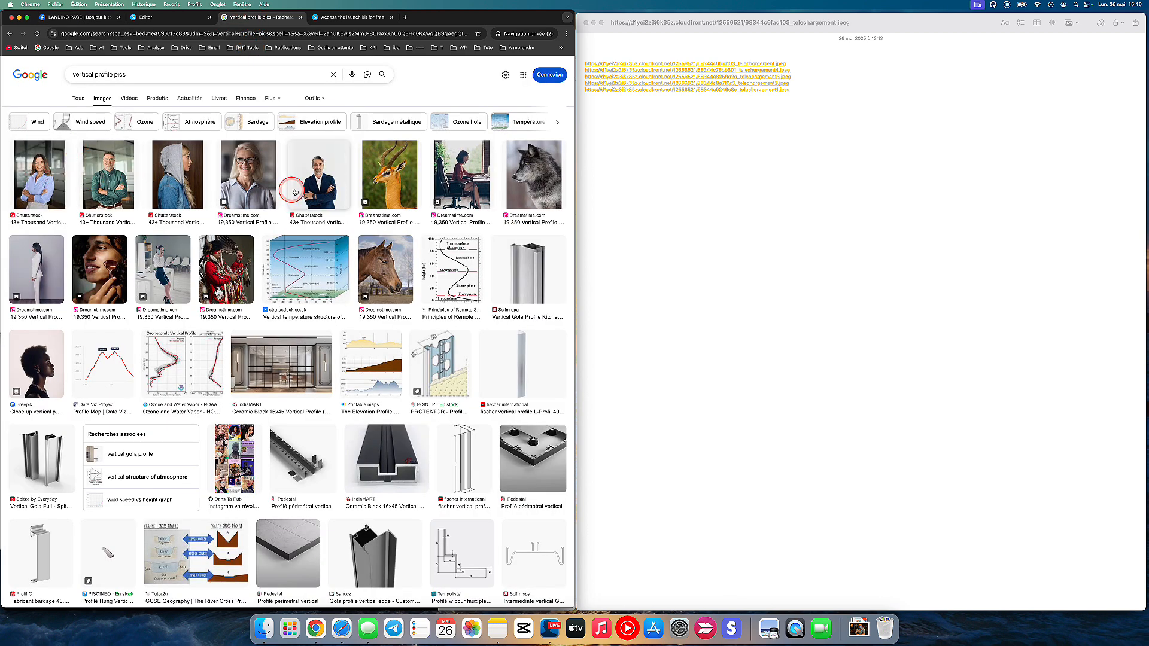
{"action": "left_click", "coordinate": [177, 21]}
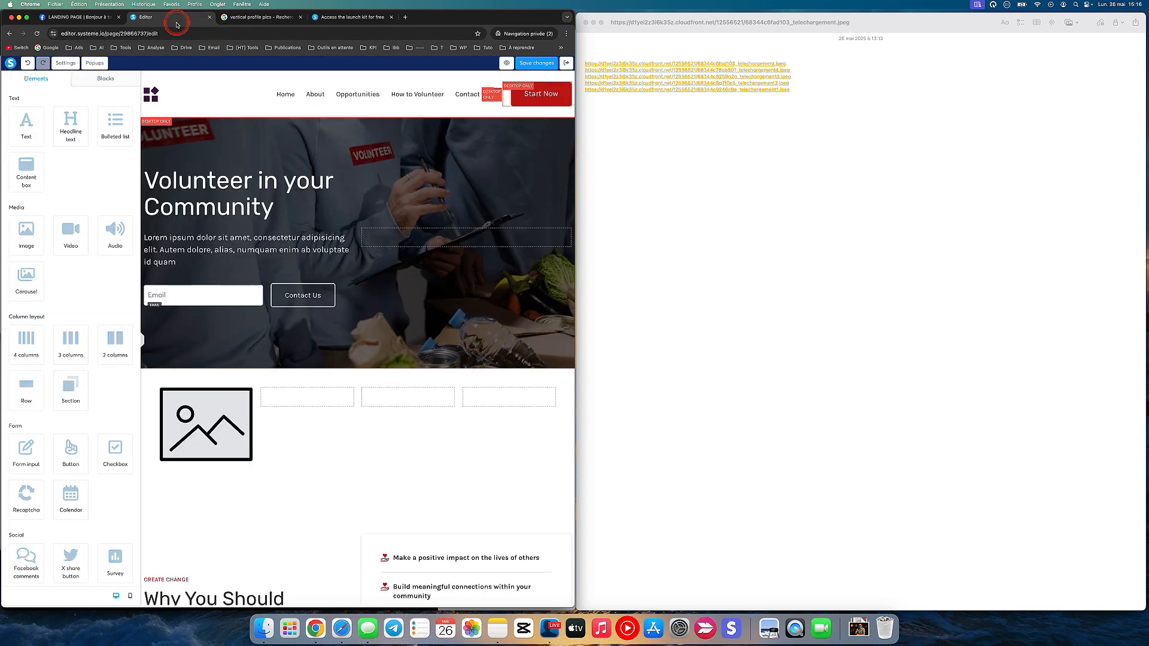
Duplicate the first column's image element and place copies in the other three columns of the row.
{"action": "mouse_move", "coordinate": [221, 423]}
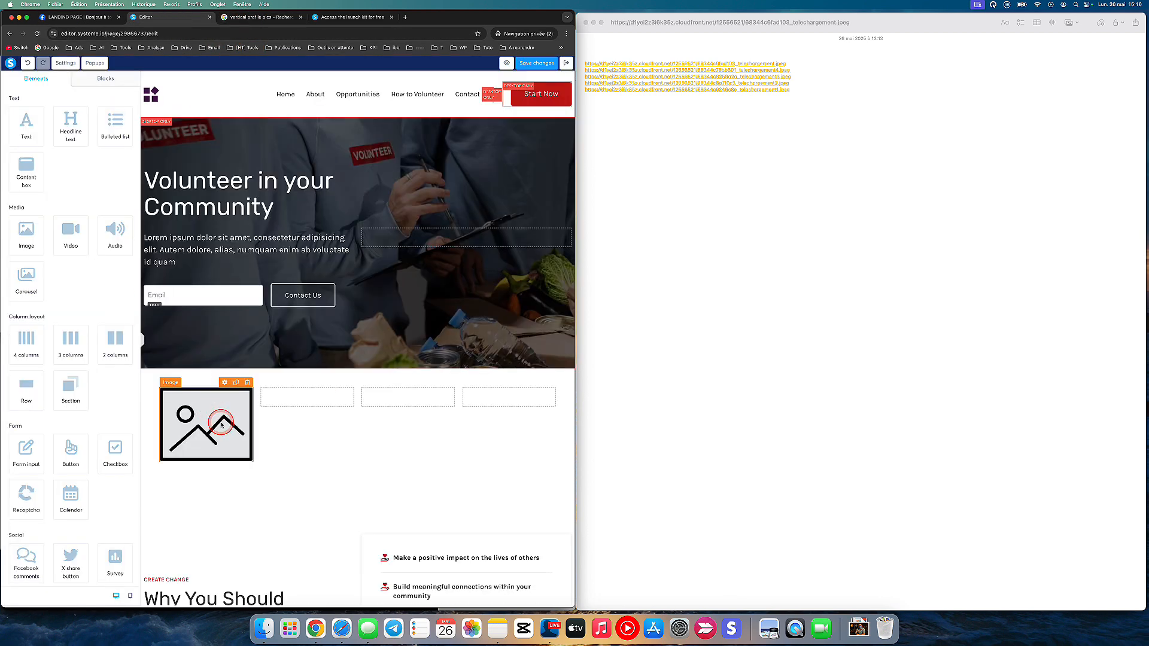
{"action": "left_click", "coordinate": [240, 387]}
{"action": "left_click", "coordinate": [235, 382]}
{"action": "left_click_drag", "start_coordinate": [226, 421], "coordinate": [384, 526]}
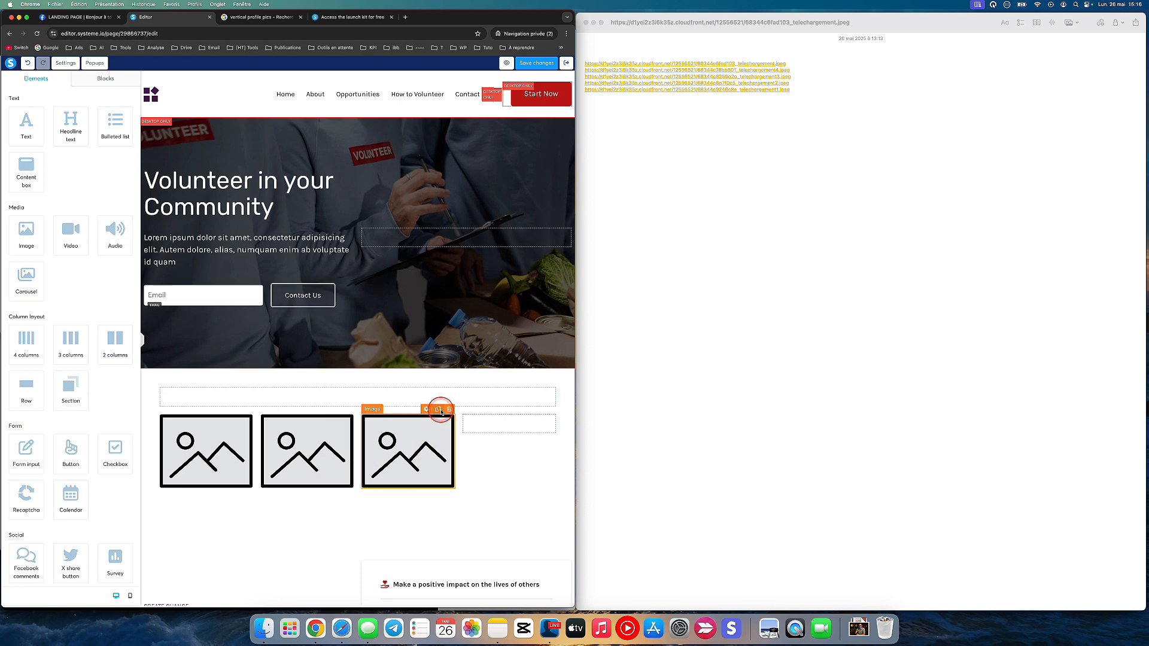
{"action": "left_click", "coordinate": [440, 411]}
{"action": "left_click", "coordinate": [440, 411]}
{"action": "left_click_drag", "start_coordinate": [440, 436], "coordinate": [478, 438]}
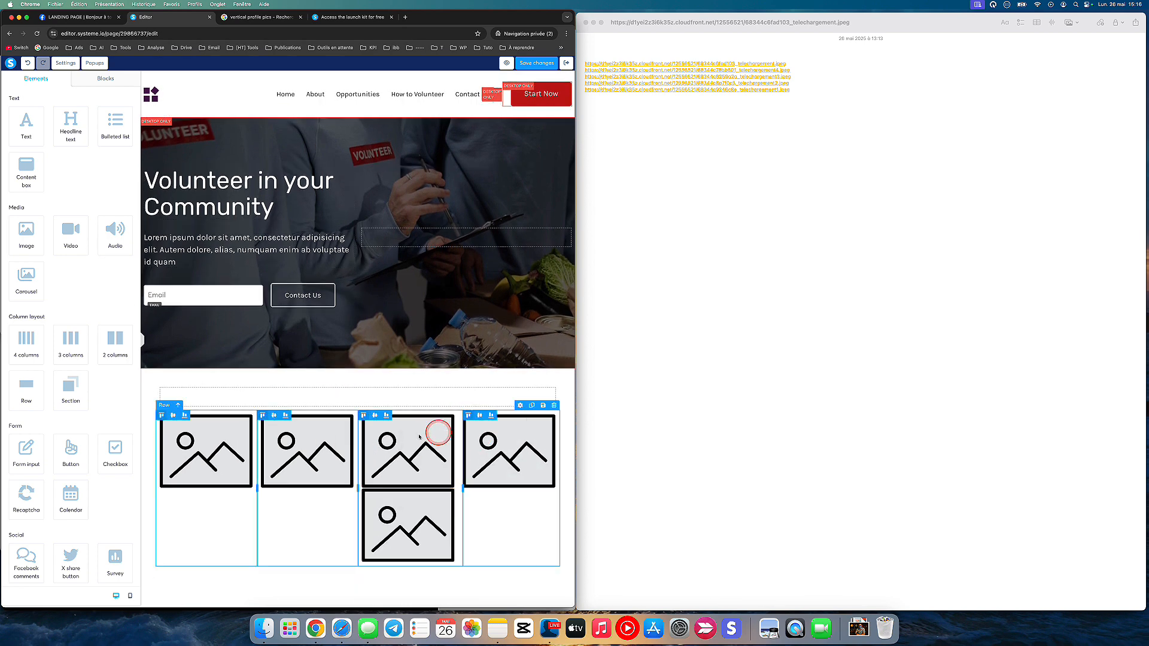
{"action": "left_click", "coordinate": [208, 444]}
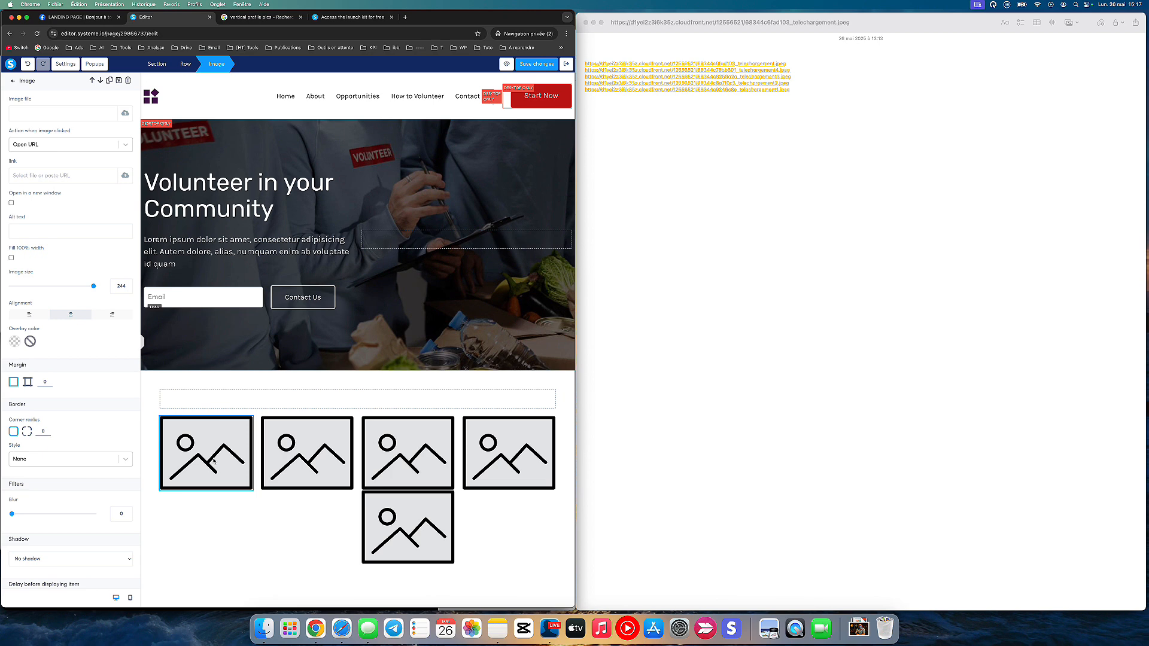
{"action": "left_click", "coordinate": [129, 122]}
{"action": "left_click", "coordinate": [185, 441]}
{"action": "left_click", "coordinate": [204, 462]}
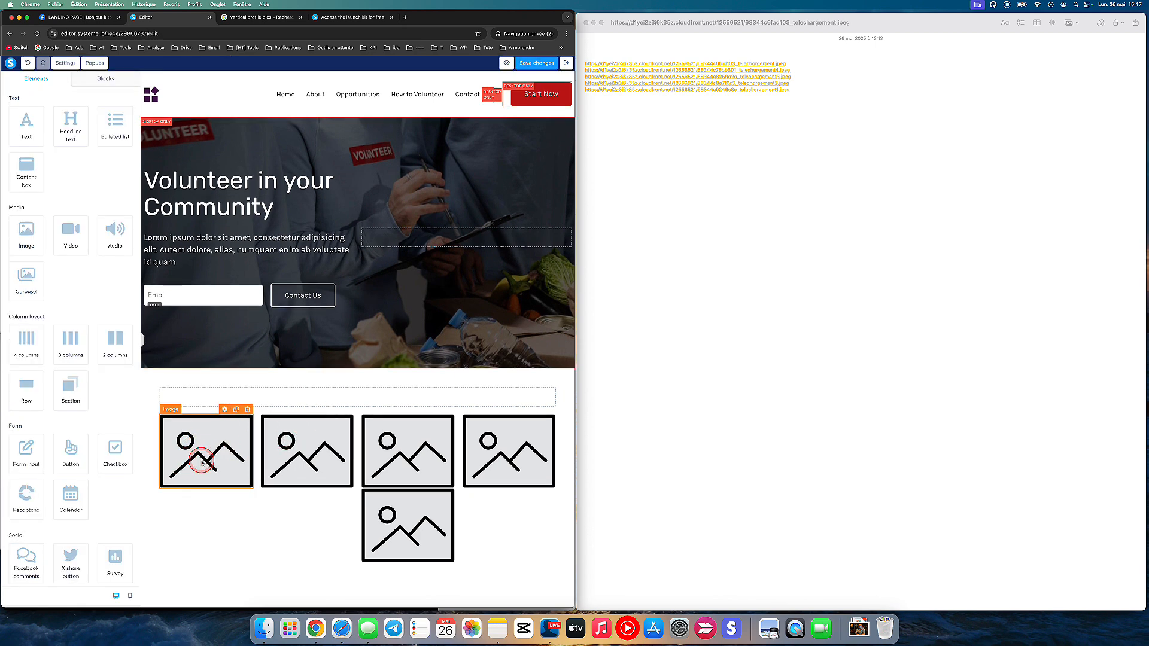
Upload téléchargement.jpeg from the Téléchargements folder and insert it into the first column's image element.
{"action": "left_click", "coordinate": [206, 457]}
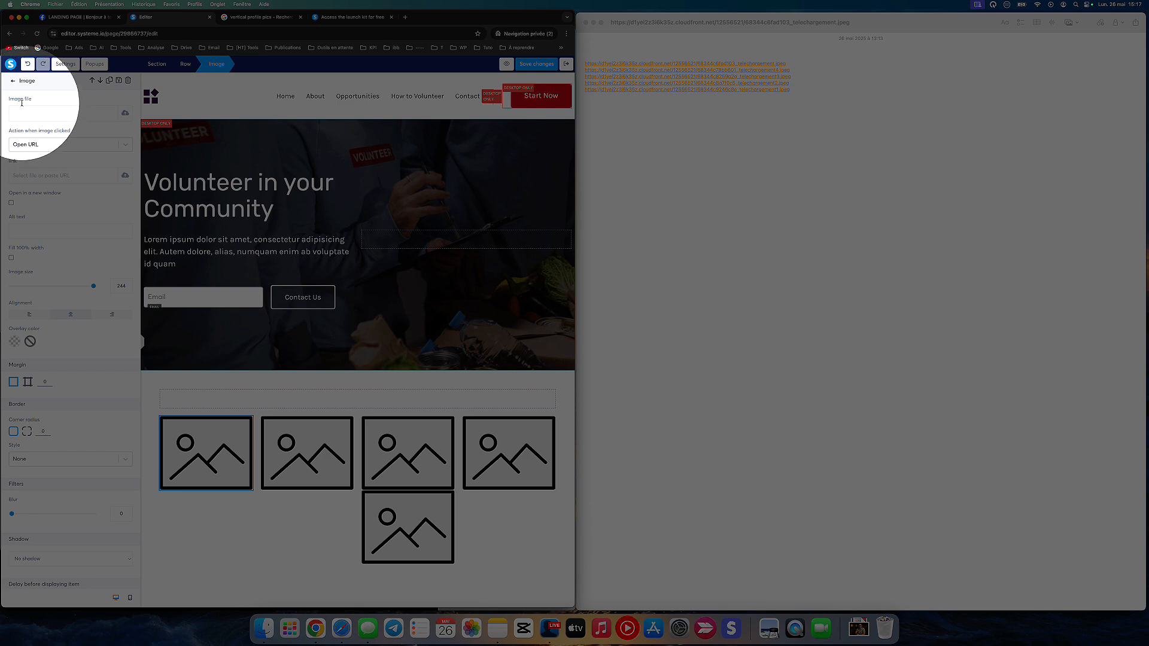
{"action": "left_click", "coordinate": [125, 117]}
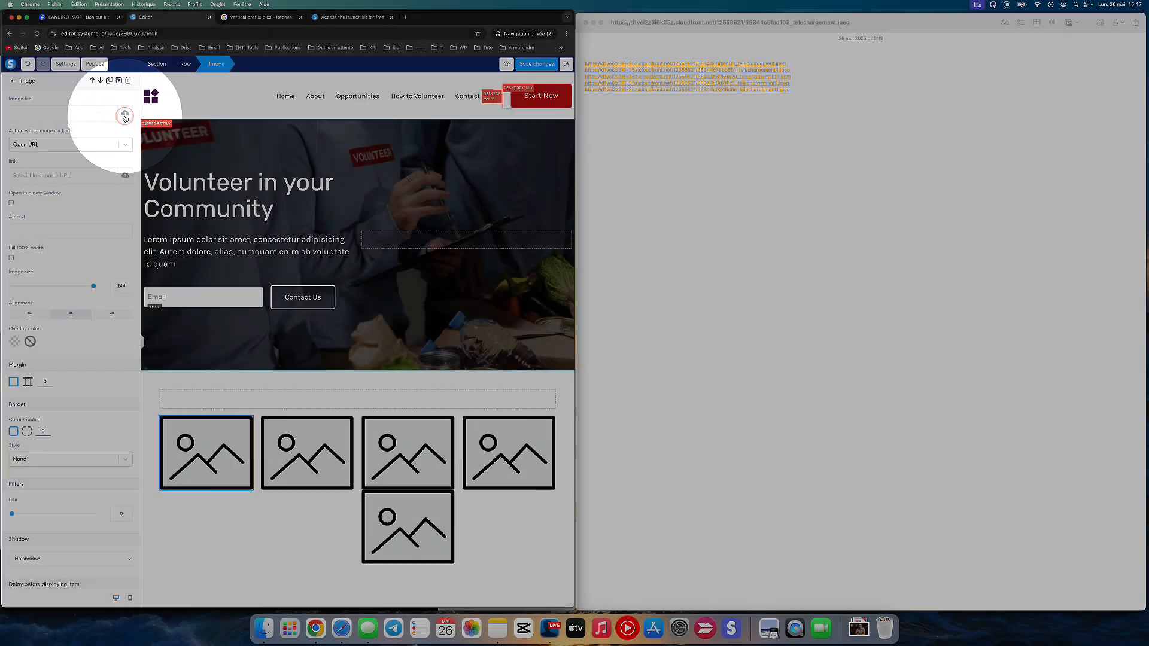
{"action": "left_click", "coordinate": [279, 357]}
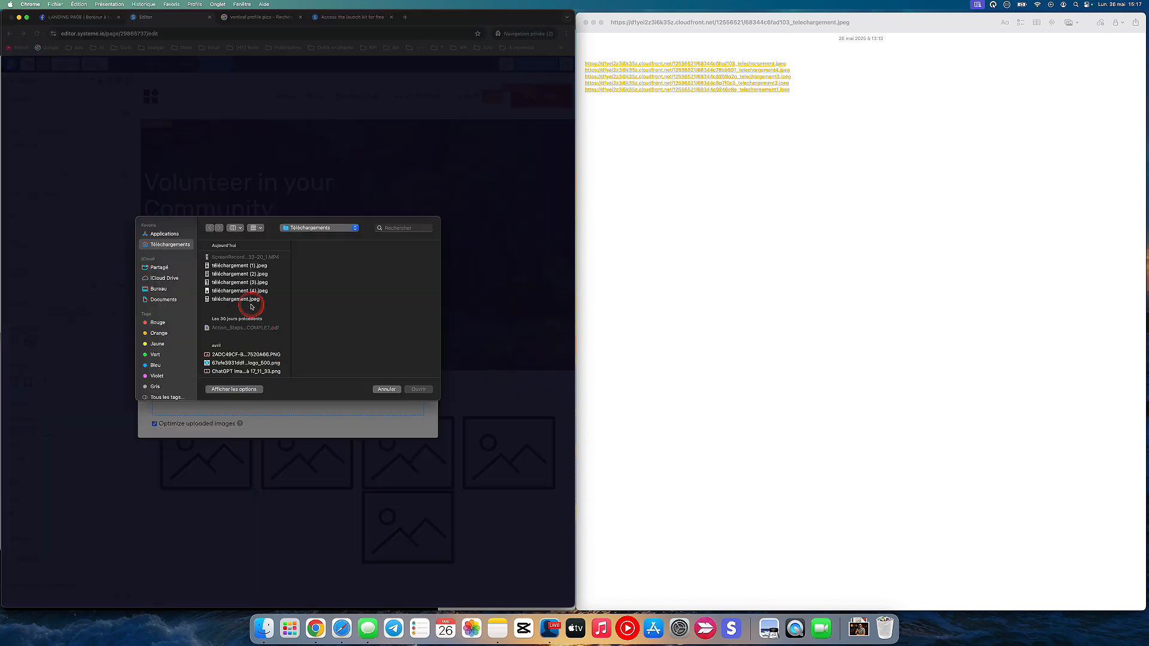
{"action": "left_click", "coordinate": [237, 300]}
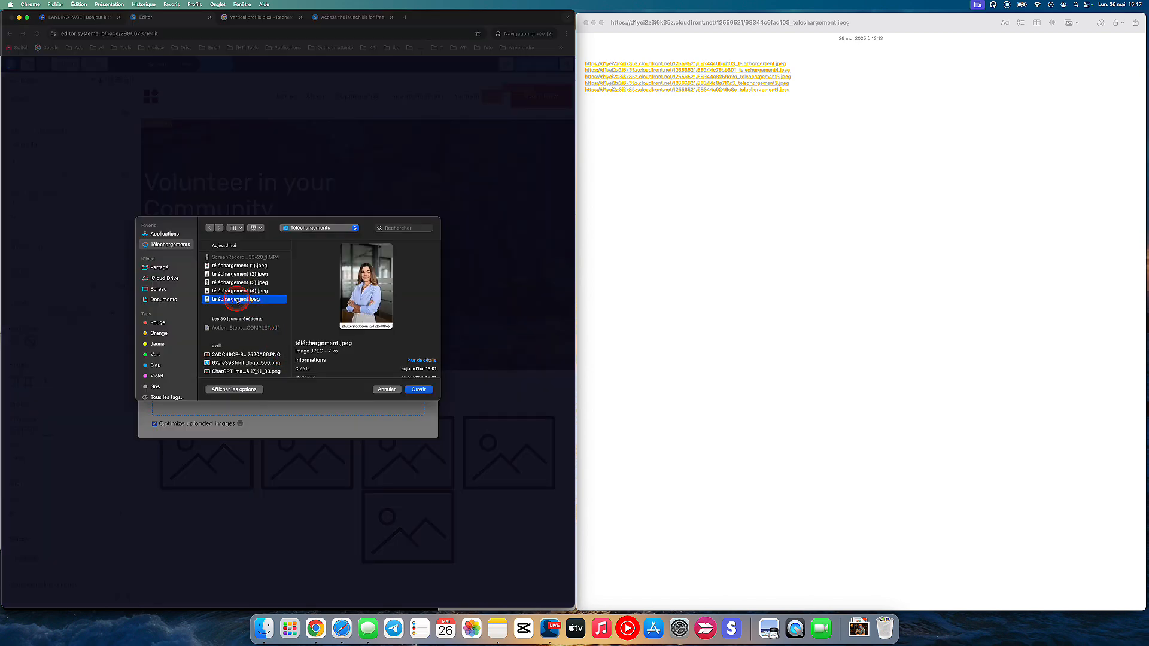
{"action": "left_click", "coordinate": [419, 390]}
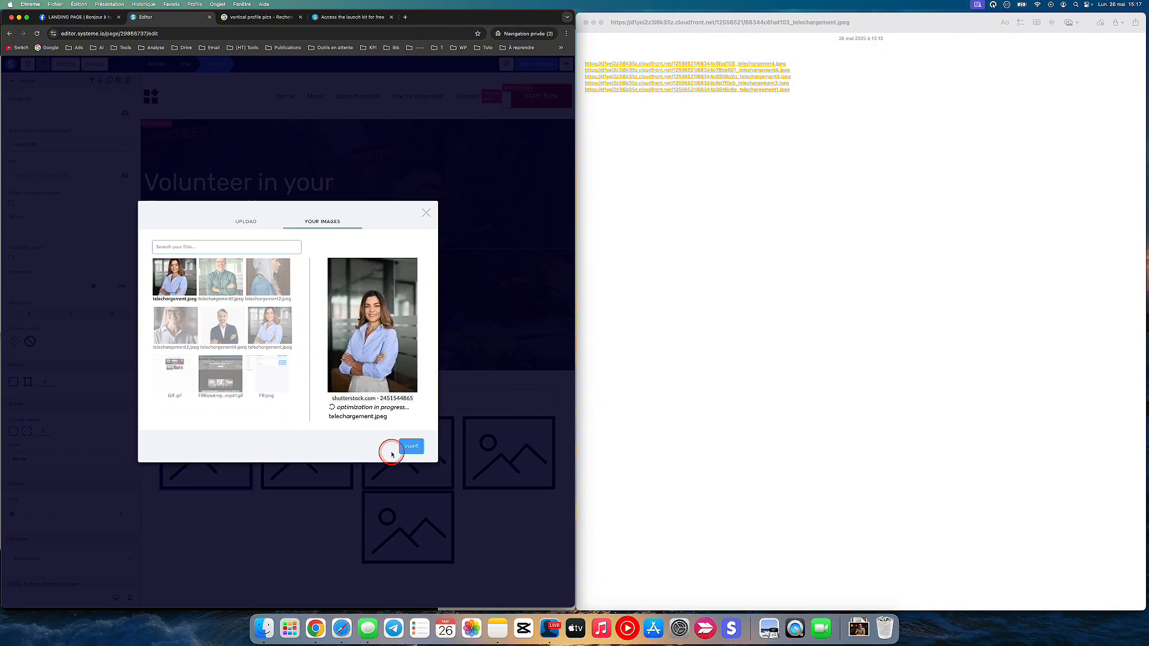
{"action": "left_click", "coordinate": [411, 446]}
Set the second column's image to the already uploaded photo of the man in a dark suit.
{"action": "left_click", "coordinate": [308, 460]}
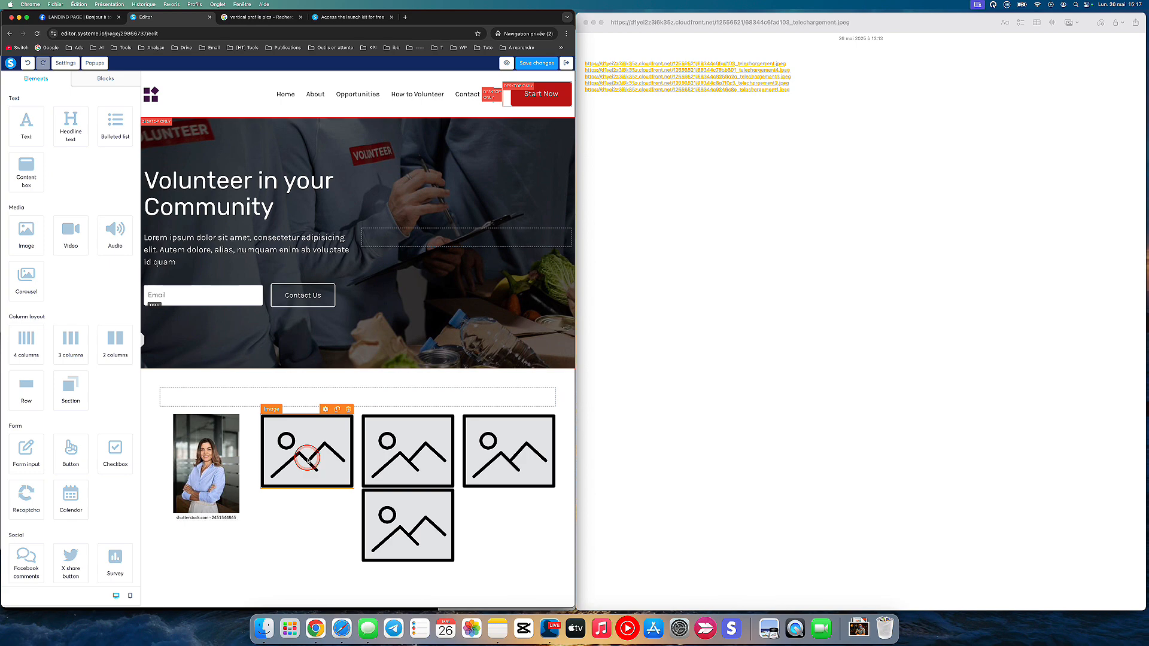
{"action": "left_click", "coordinate": [287, 441]}
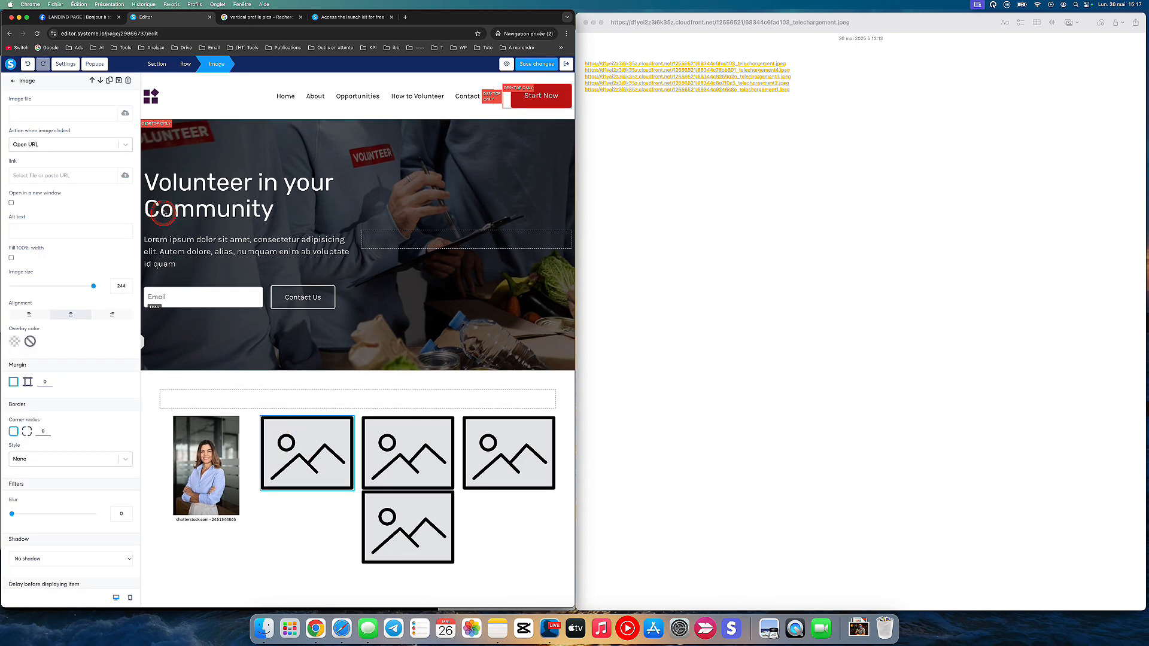
{"action": "left_click", "coordinate": [125, 113]}
{"action": "left_click", "coordinate": [323, 231]}
{"action": "left_click", "coordinate": [227, 334]}
{"action": "left_click", "coordinate": [411, 437]}
Fill the third column's upper image with the woman in glasses, its lower one with telechargement1.jpeg, and the fourth column's with the hooded portrait.
{"action": "left_click", "coordinate": [125, 113]}
{"action": "left_click", "coordinate": [322, 246]}
{"action": "left_click", "coordinate": [125, 113]}
{"action": "left_click", "coordinate": [397, 529]}
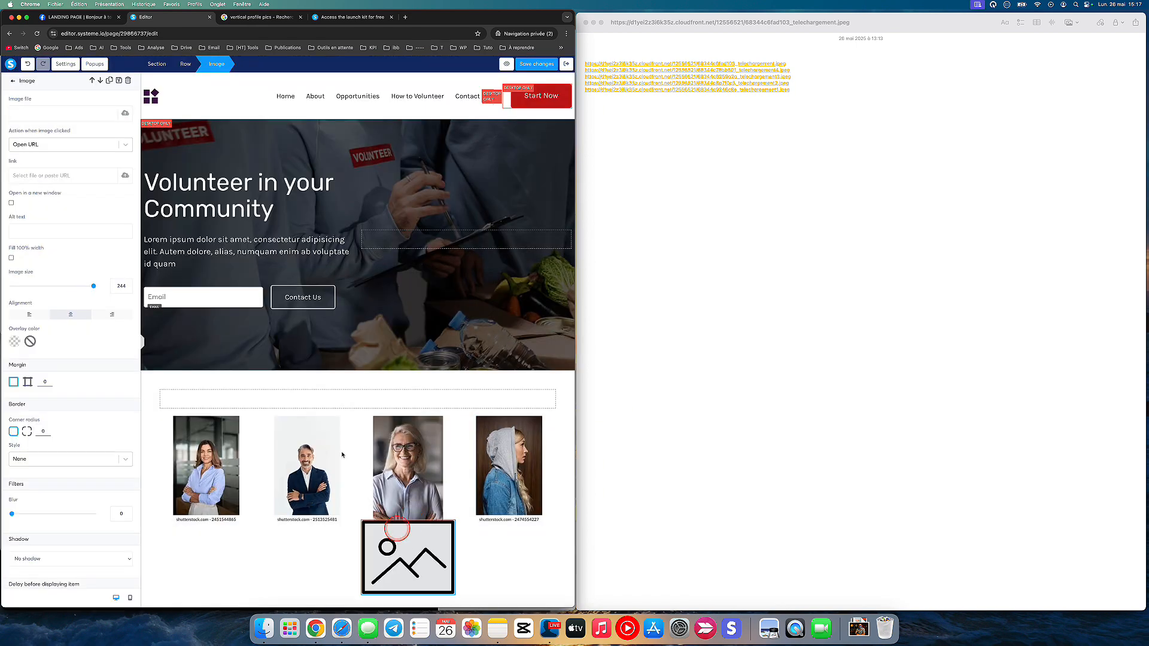
{"action": "left_click", "coordinate": [125, 113]}
{"action": "left_click", "coordinate": [410, 438]}
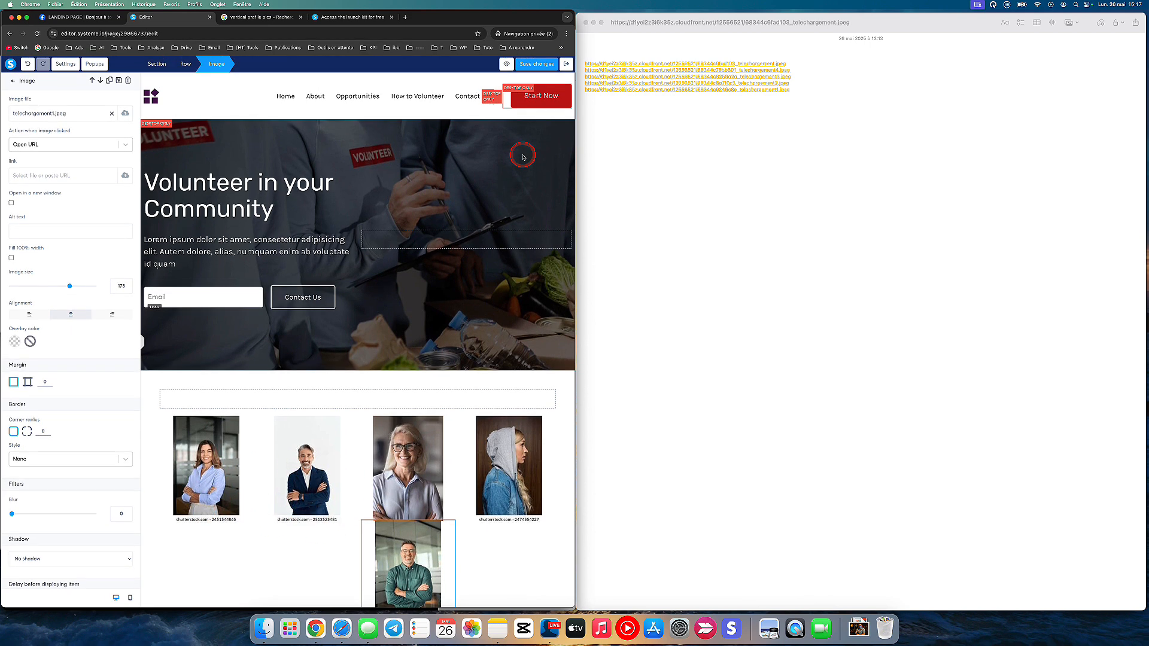
Save the page changes and open the page preview.
{"action": "left_click", "coordinate": [532, 66]}
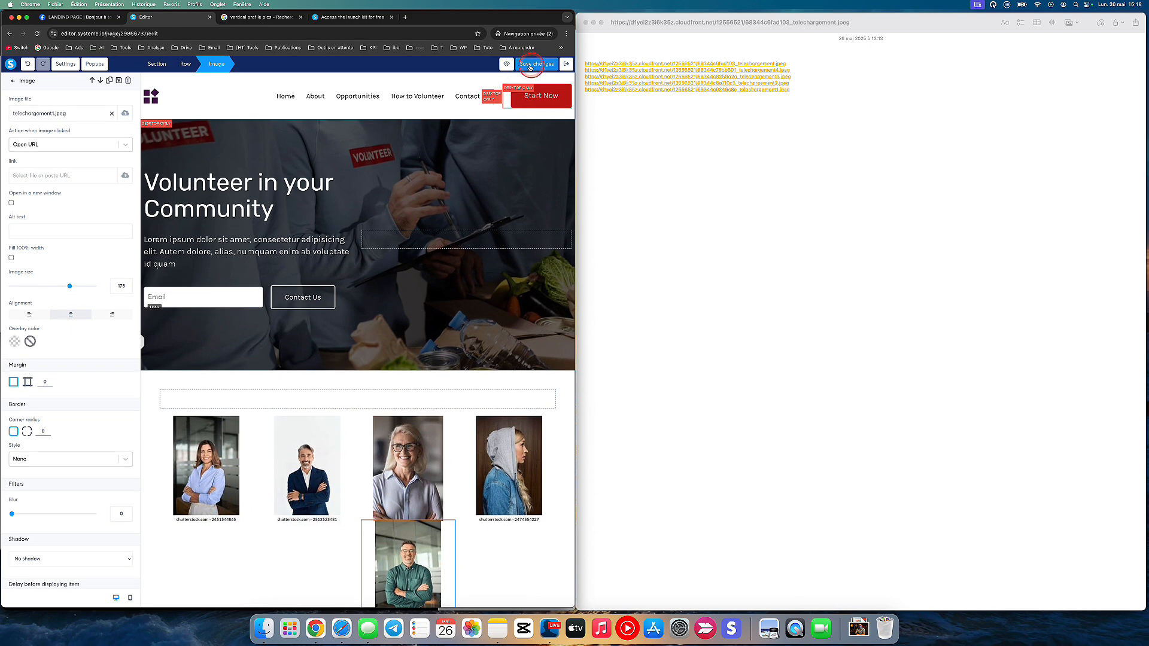
{"action": "left_click", "coordinate": [507, 64]}
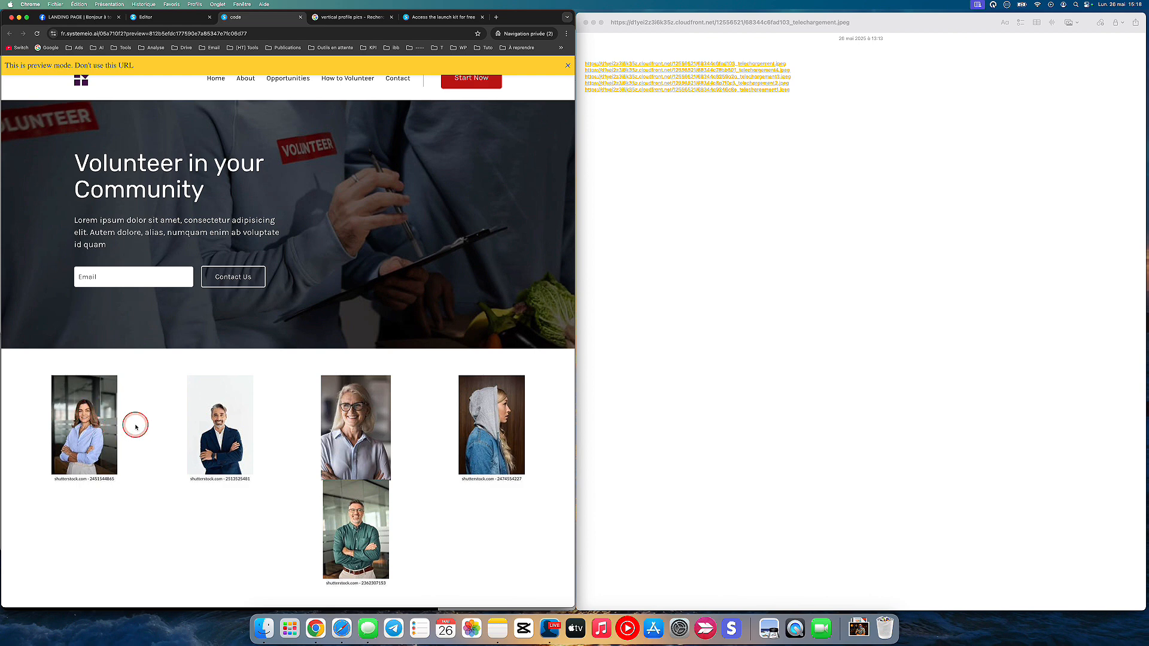
Try pasting the first portrait's image address from the preview below the existing links in the note, and remove the pasted line.
{"action": "right_click", "coordinate": [72, 433]}
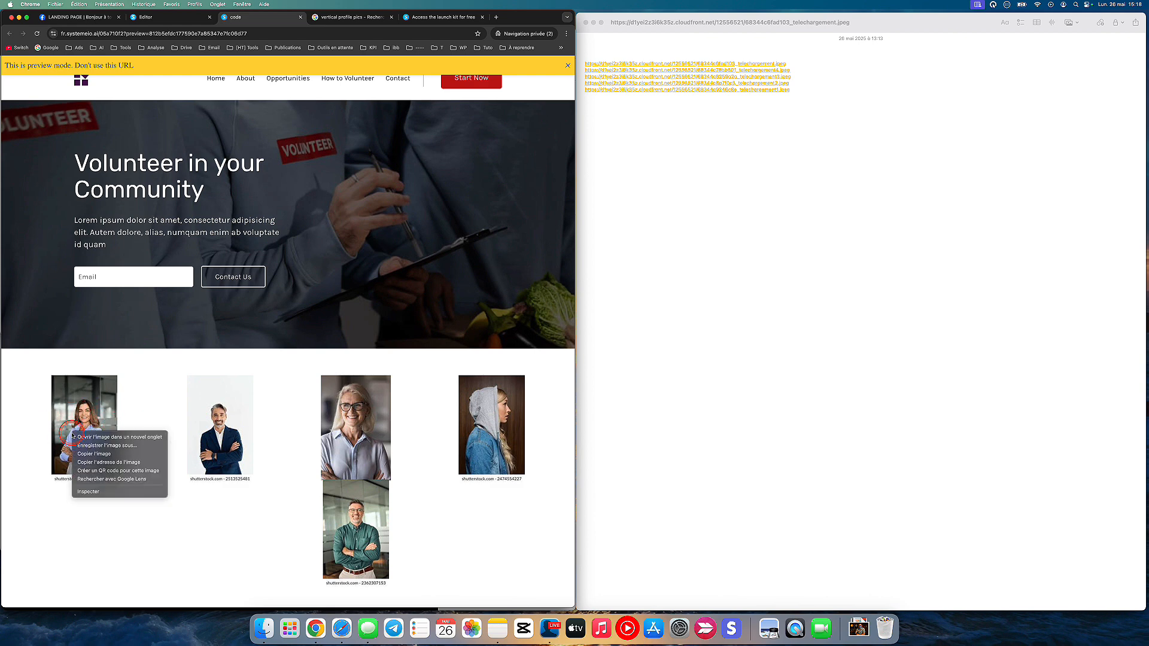
{"action": "left_click", "coordinate": [126, 462]}
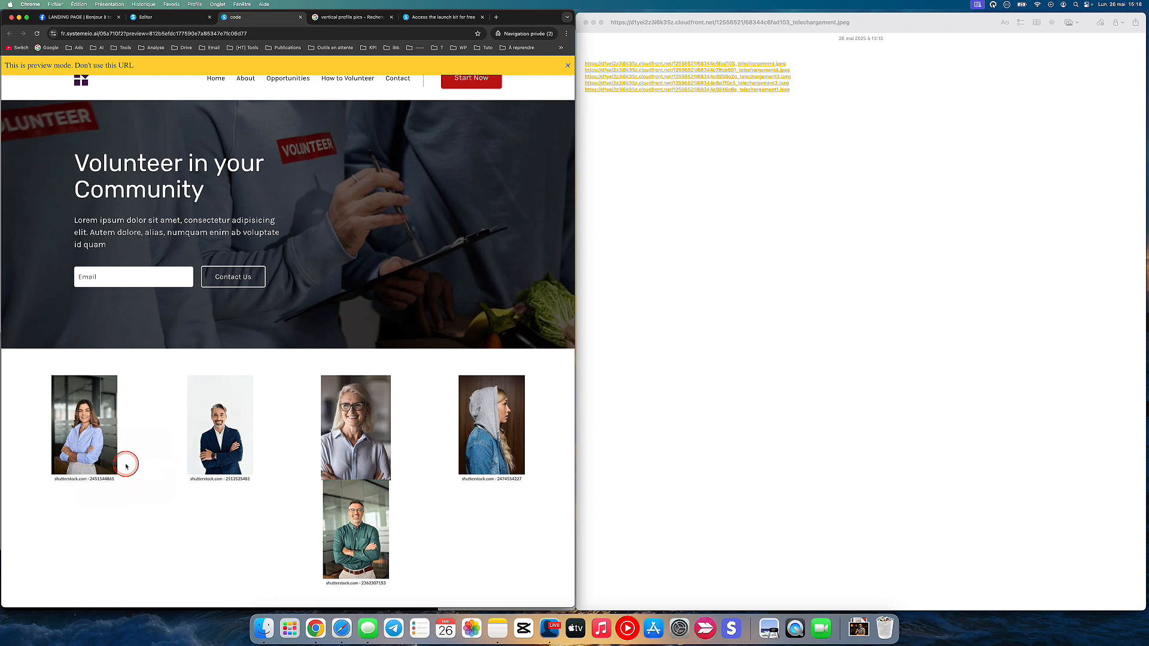
{"action": "left_click", "coordinate": [686, 257]}
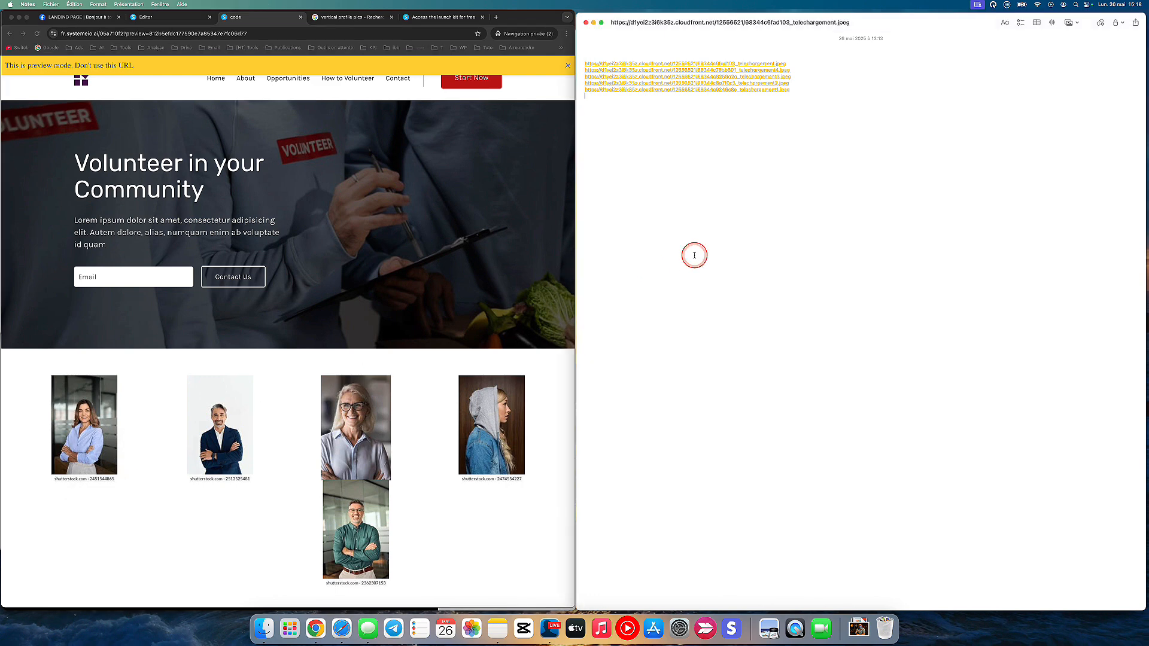
{"action": "left_click", "coordinate": [694, 255]}
{"action": "key", "text": "super+v"}
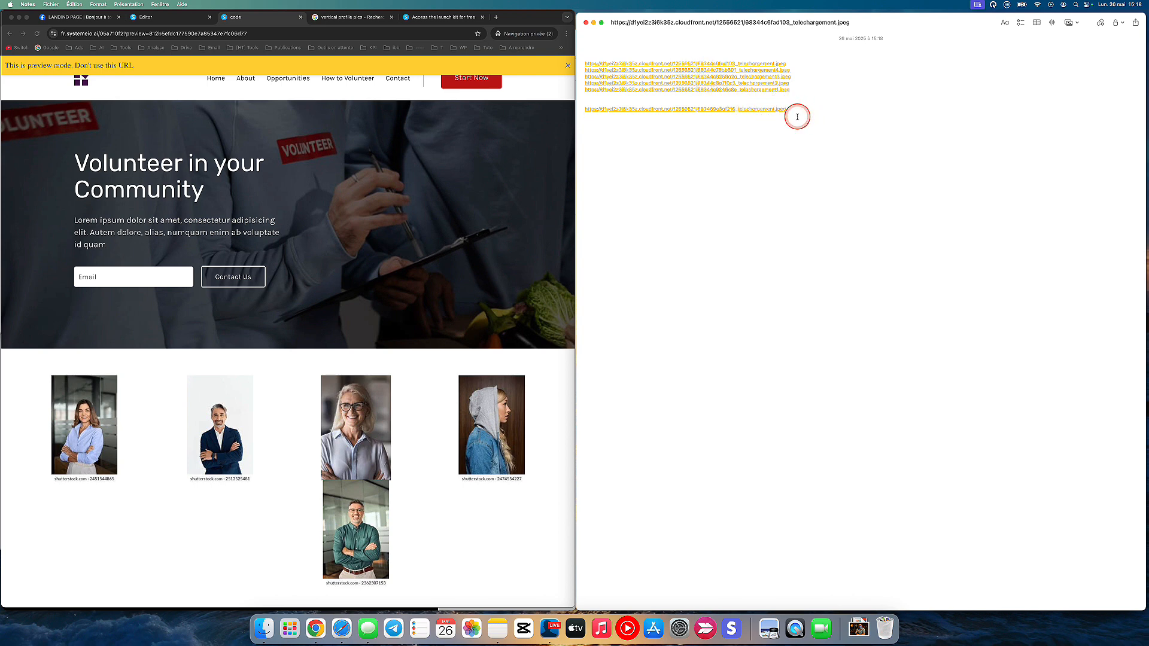
{"action": "triple_click", "coordinate": [582, 112]}
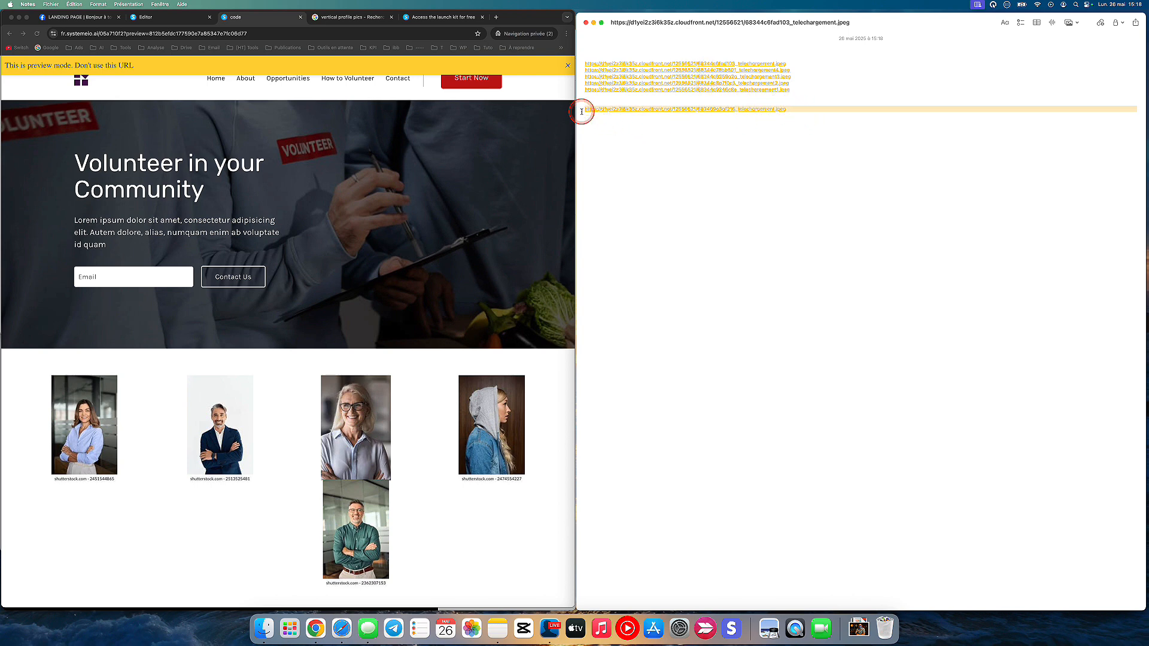
{"action": "key", "text": "BackSpace"}
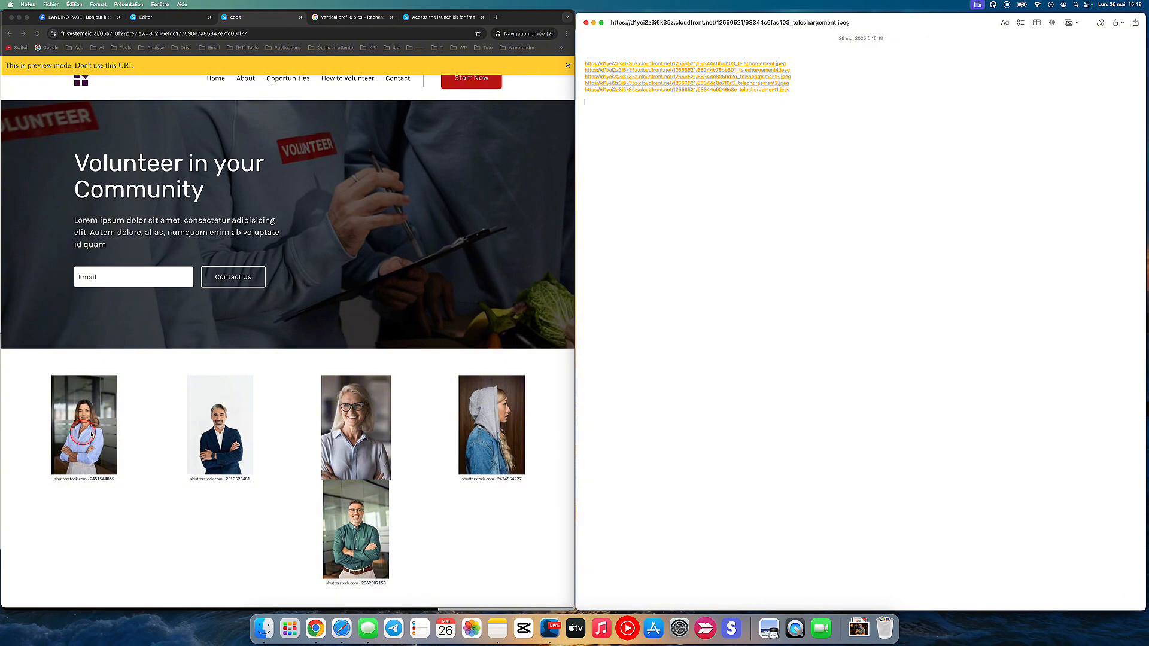
Copy the hooded portrait's image address from the preview into the note, and undo the paste.
{"action": "right_click", "coordinate": [473, 416]}
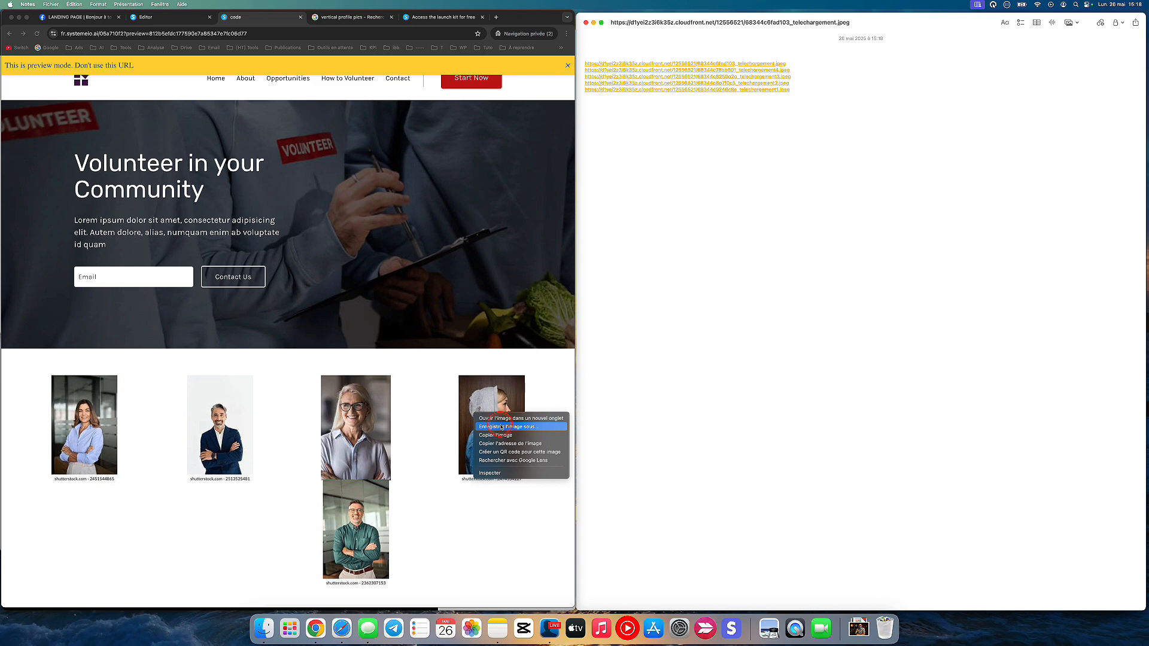
{"action": "left_click", "coordinate": [525, 444]}
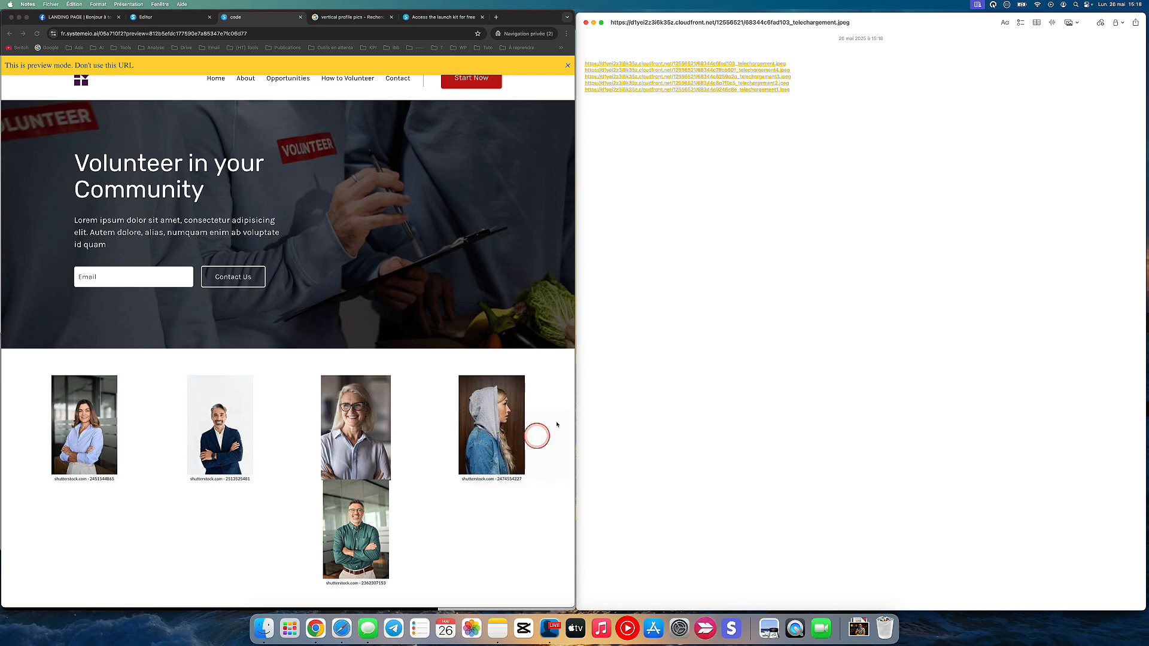
{"action": "left_click", "coordinate": [677, 291]}
{"action": "type", "text": "https://d1yei2z3i6k35z.cloudfront.net/12556521/68344c8a7f0c5_telechargement2.jpeg"}
{"action": "key", "text": "Return"}
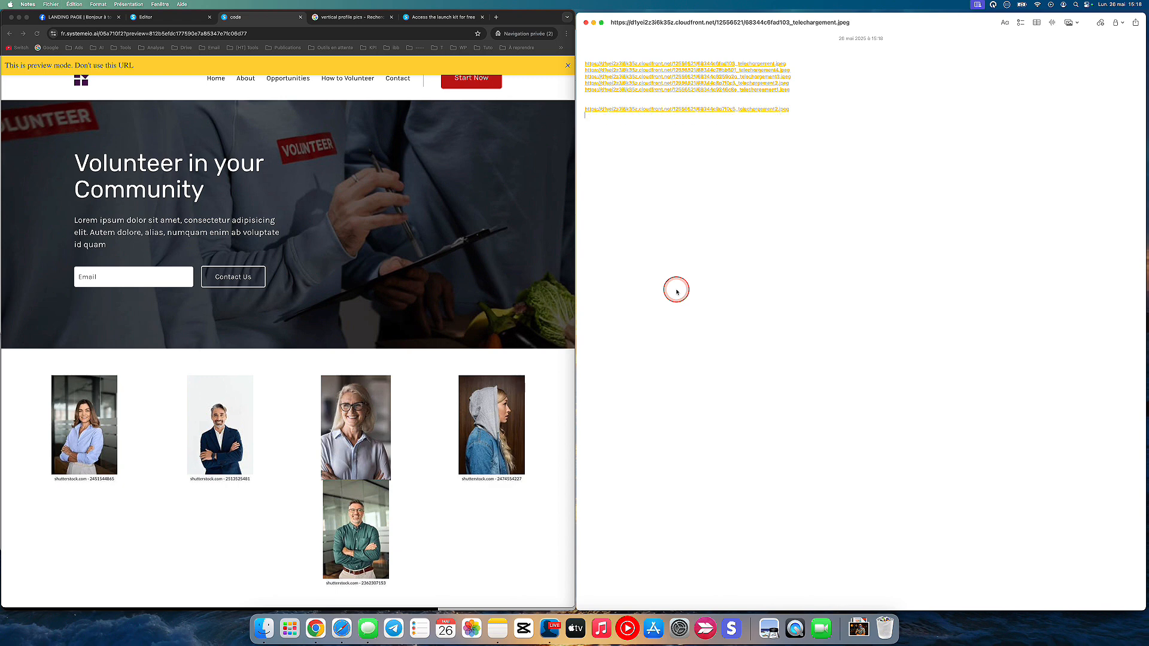
{"action": "key", "text": "super+z"}
{"action": "key", "text": "super+z"}
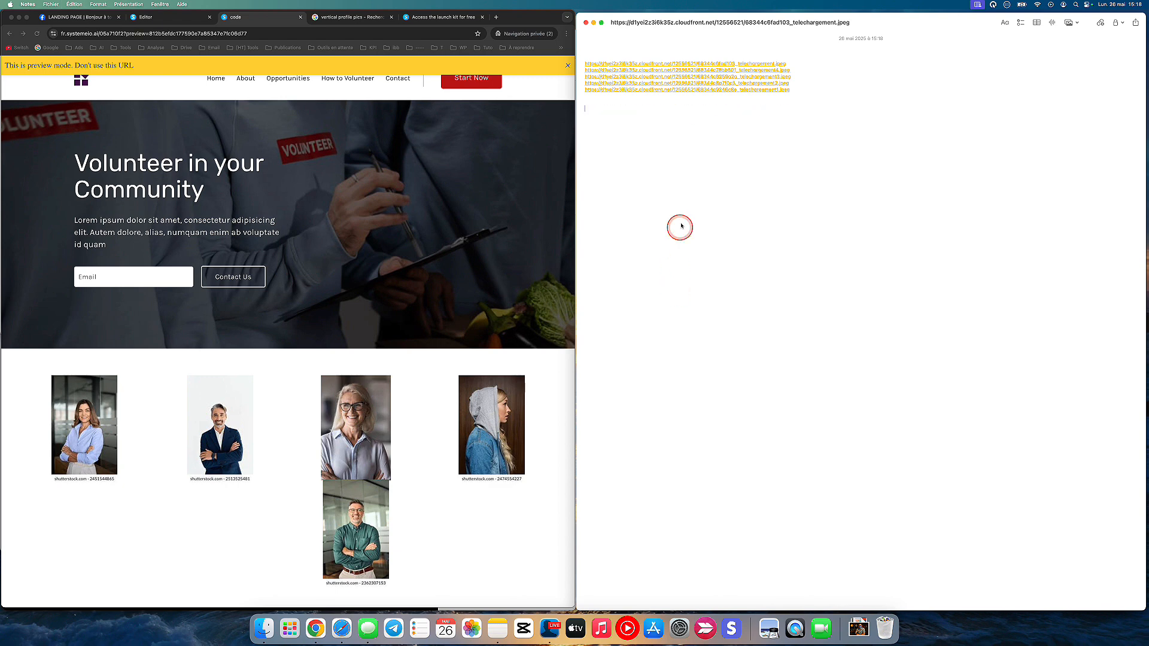
Highlight the whole list of existing image links in the note.
{"action": "left_click_drag", "start_coordinate": [711, 118], "coordinate": [616, 97]}
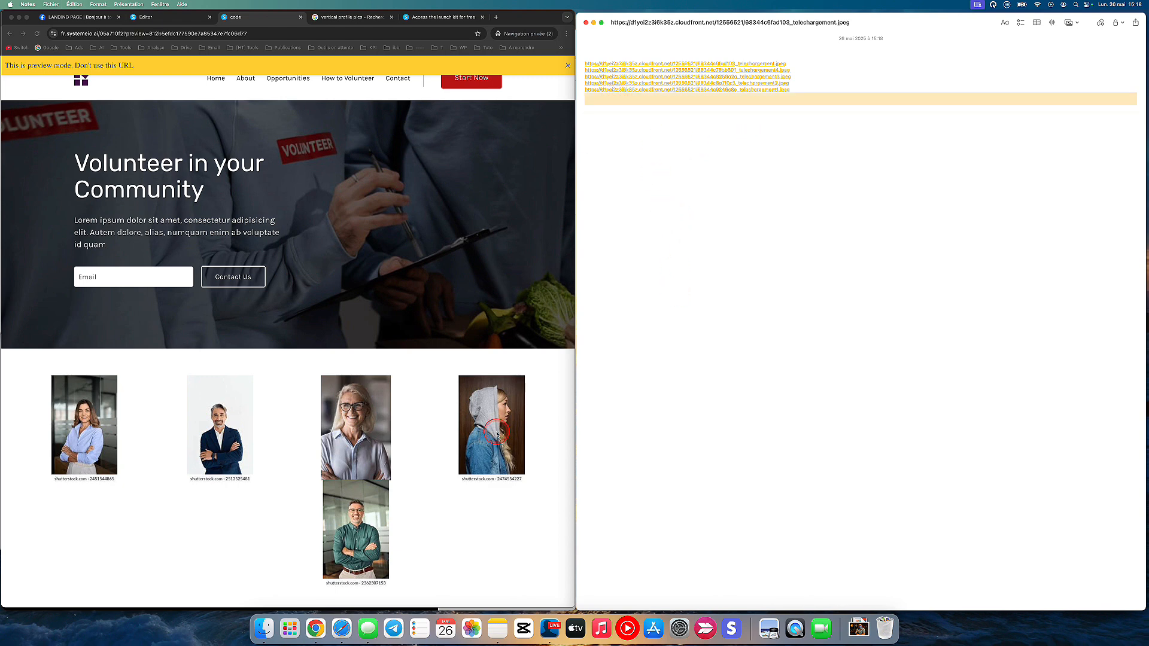
{"action": "left_click", "coordinate": [710, 158]}
{"action": "left_click_drag", "start_coordinate": [810, 99], "coordinate": [583, 64]}
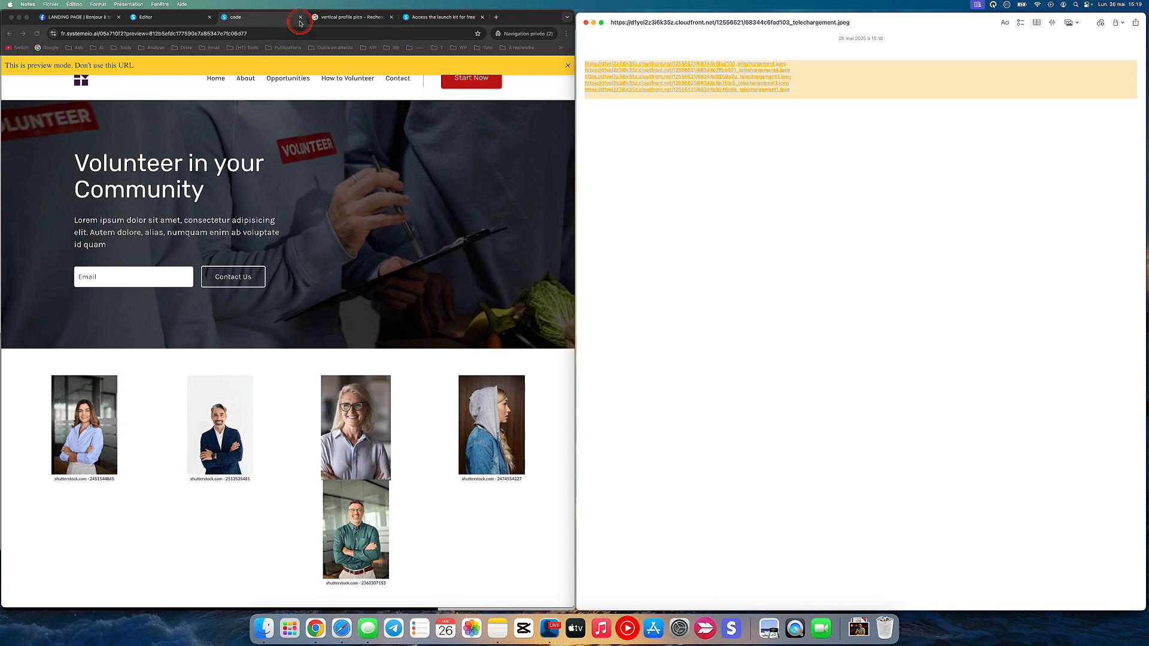
Return to the page editor and examine the uploaded portraits in the first column image's library alongside the note's links, inserting none.
{"action": "left_click", "coordinate": [189, 28]}
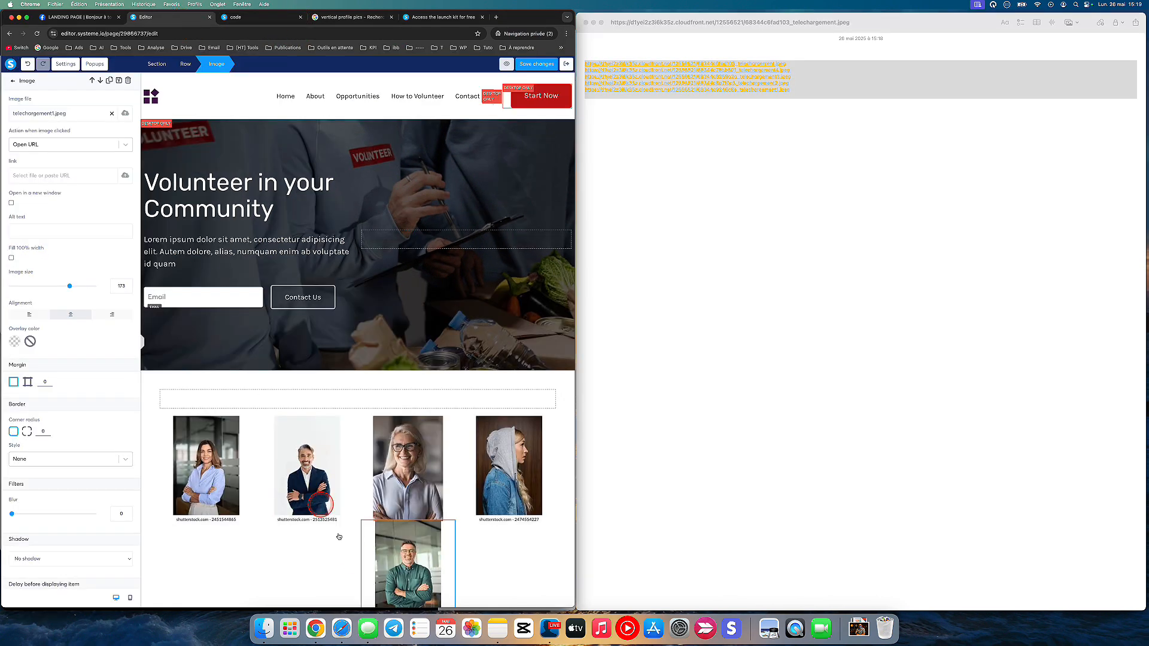
{"action": "left_click", "coordinate": [546, 517]}
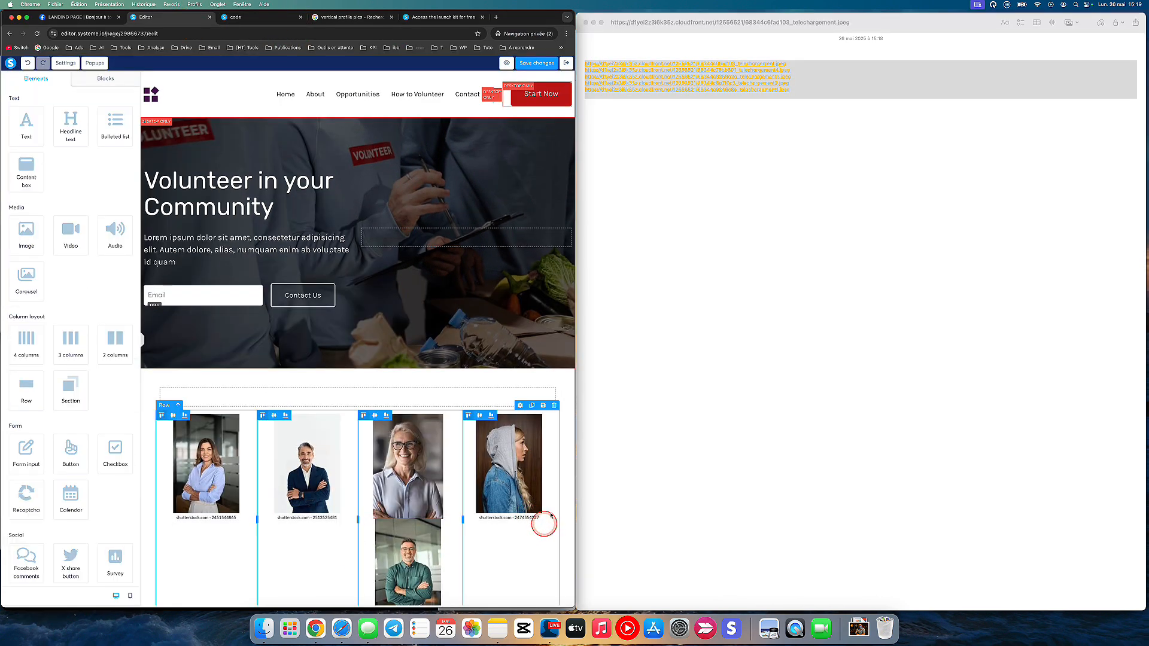
{"action": "left_click", "coordinate": [554, 406]}
{"action": "left_click", "coordinate": [225, 444]}
{"action": "left_click", "coordinate": [225, 443]}
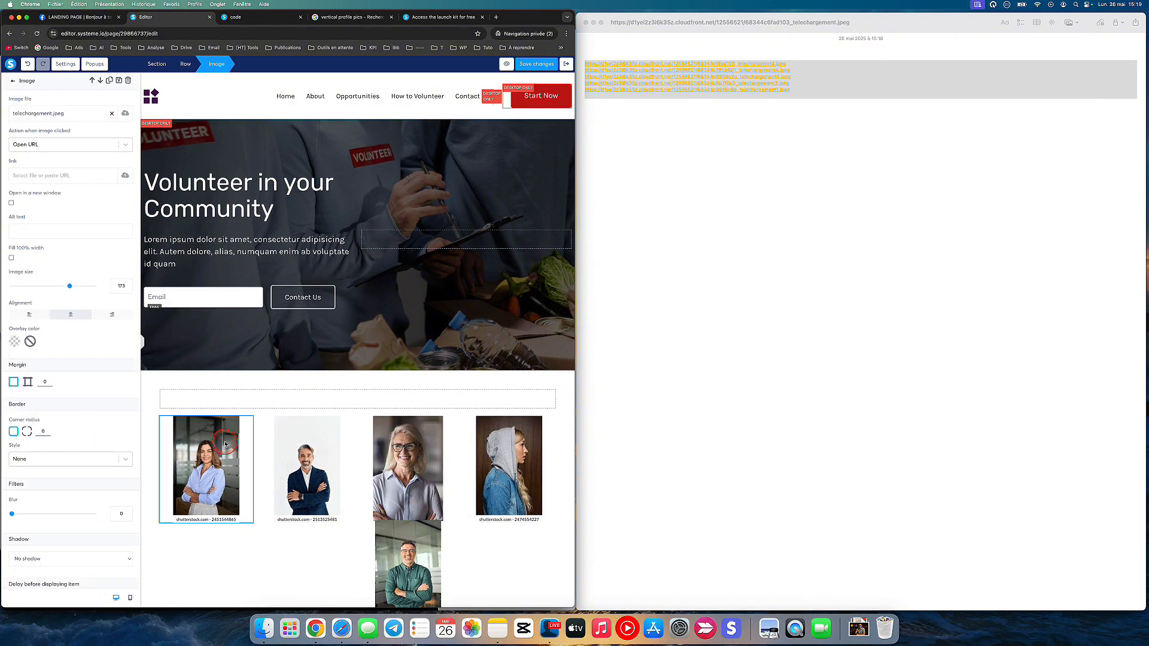
{"action": "left_click", "coordinate": [127, 116]}
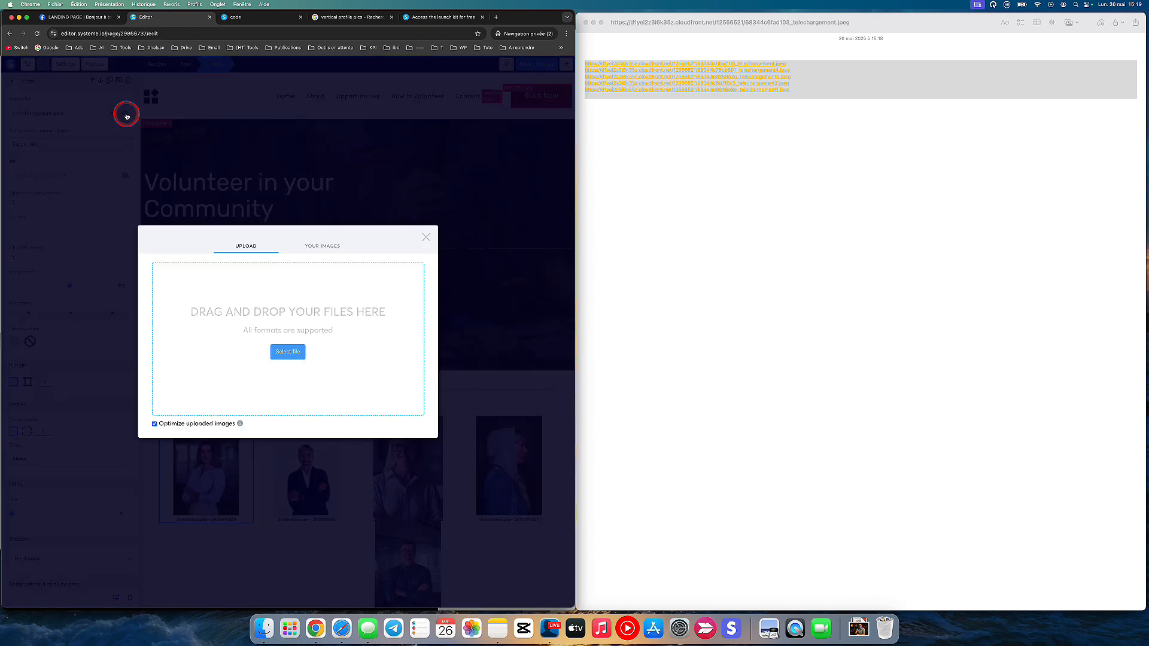
{"action": "left_click", "coordinate": [328, 243]}
{"action": "left_click", "coordinate": [171, 288]}
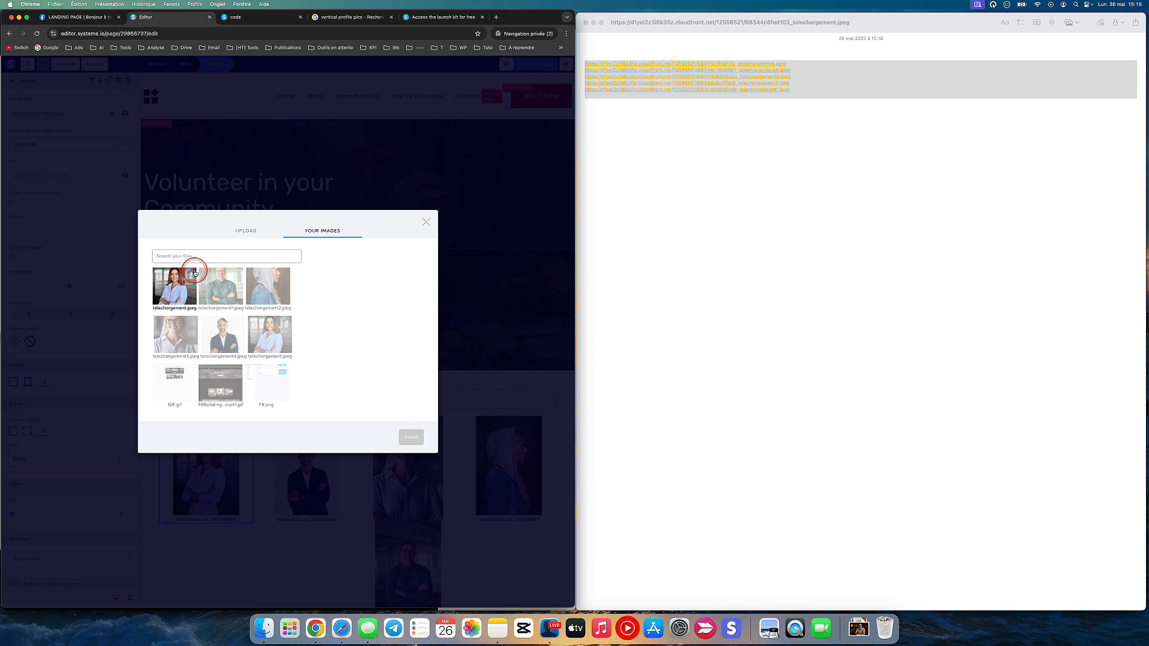
{"action": "left_click", "coordinate": [211, 279]}
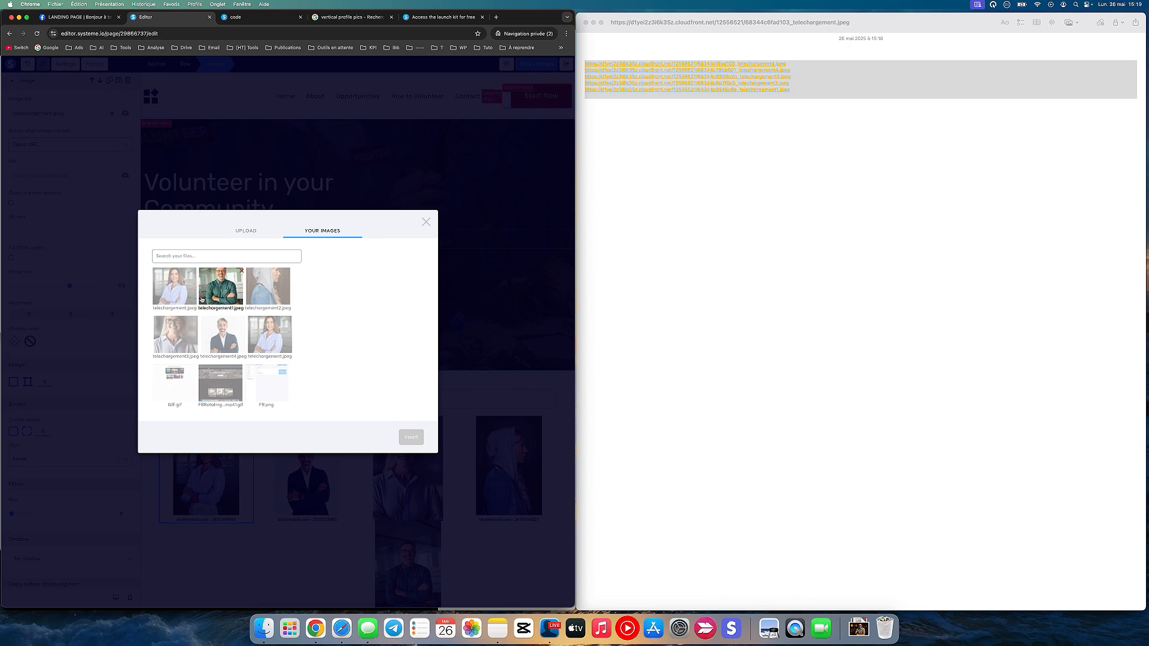
{"action": "left_click", "coordinate": [714, 102]}
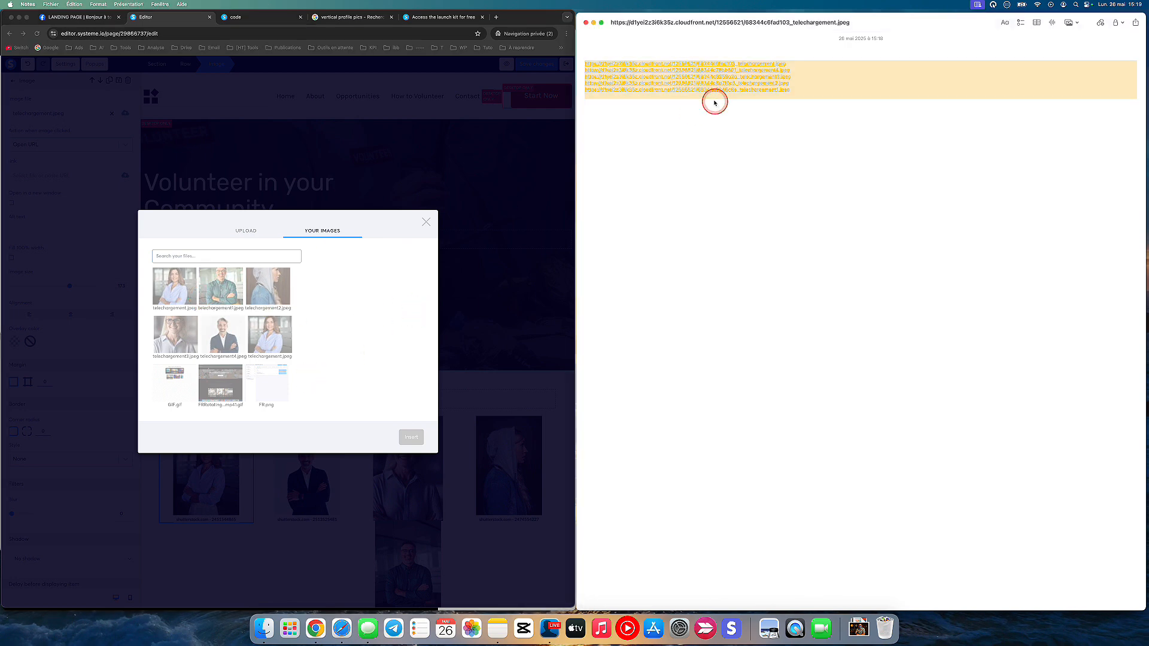
{"action": "left_click", "coordinate": [676, 102]}
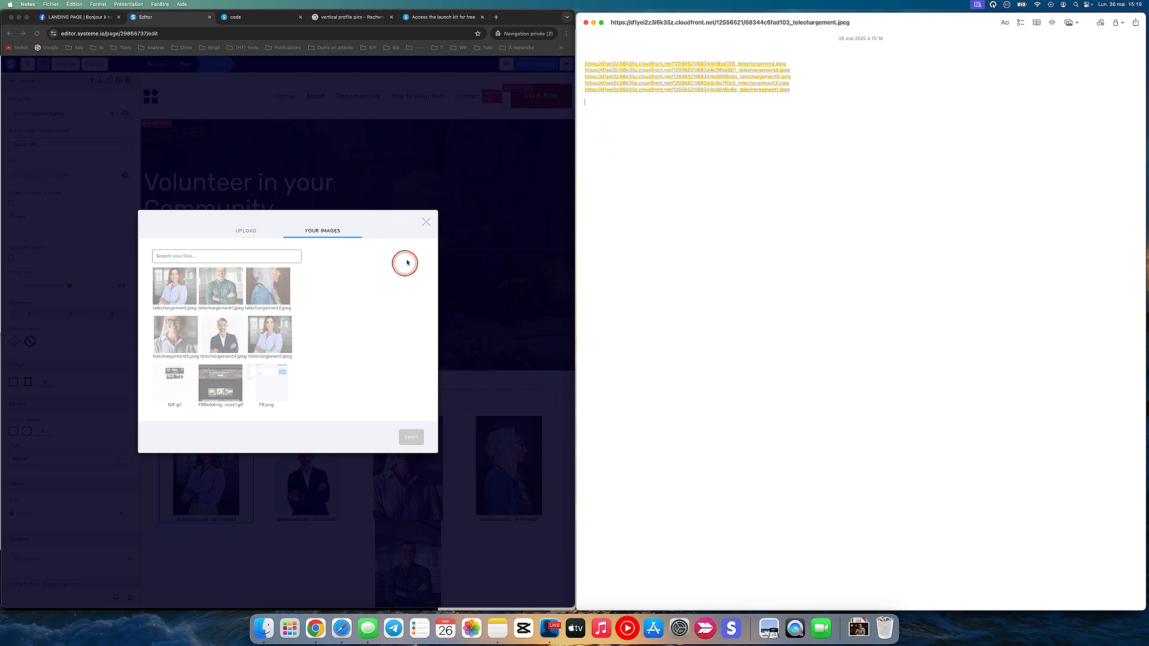
{"action": "left_click", "coordinate": [423, 222]}
{"action": "left_click", "coordinate": [426, 222]}
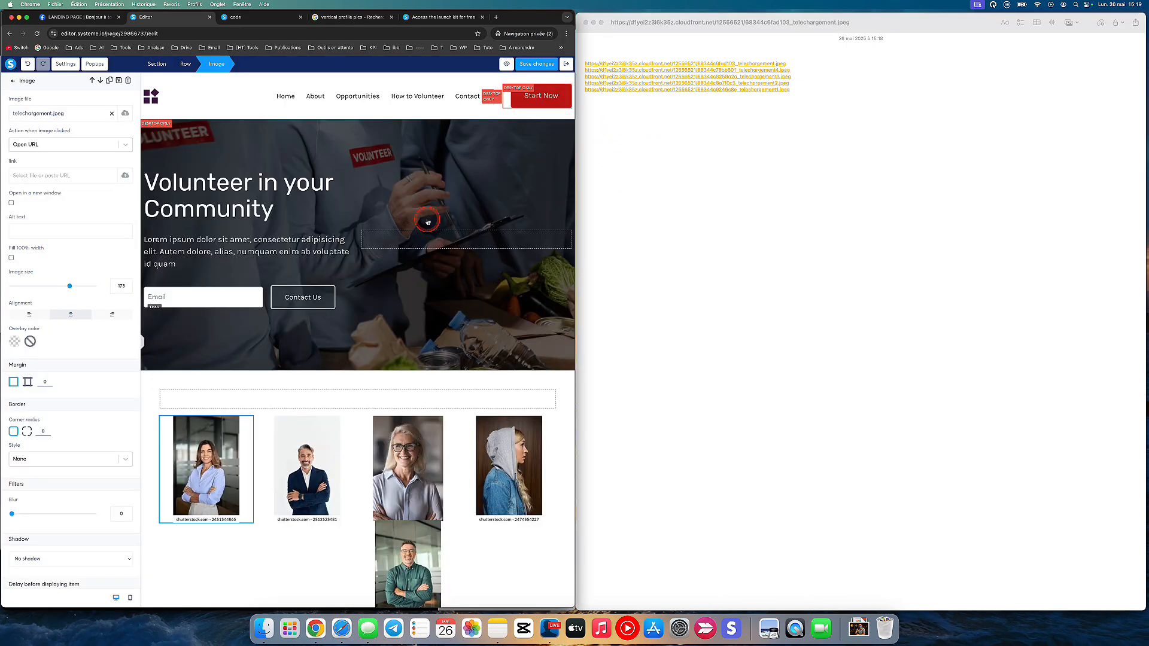
{"action": "left_click", "coordinate": [562, 435]}
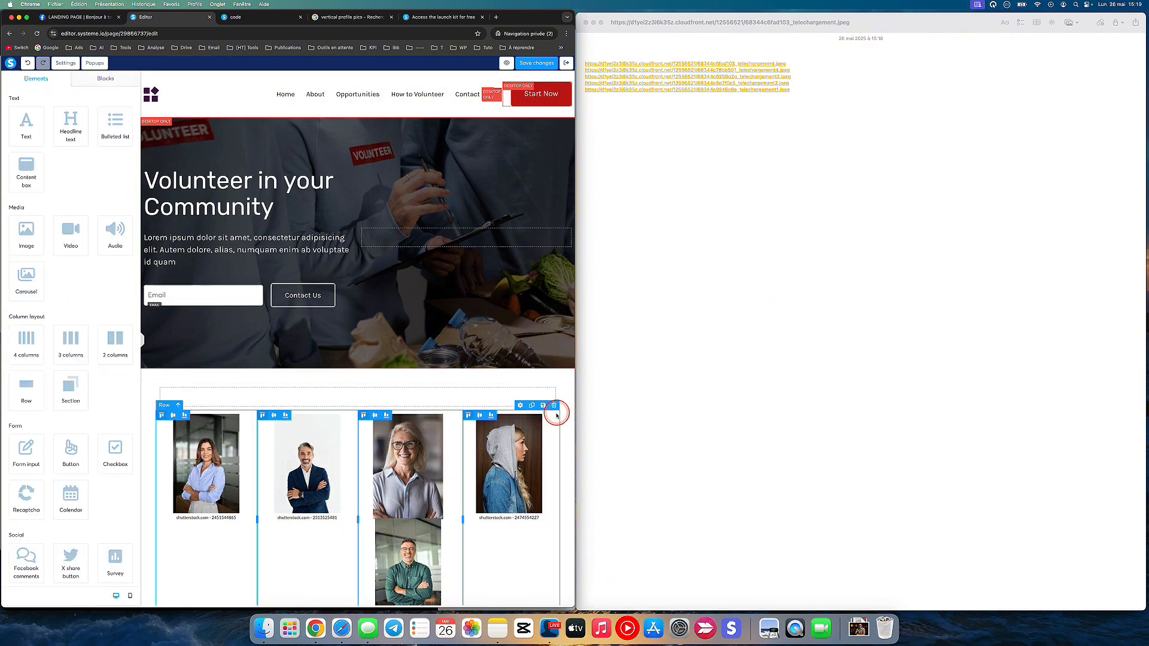
{"action": "left_click", "coordinate": [550, 409]}
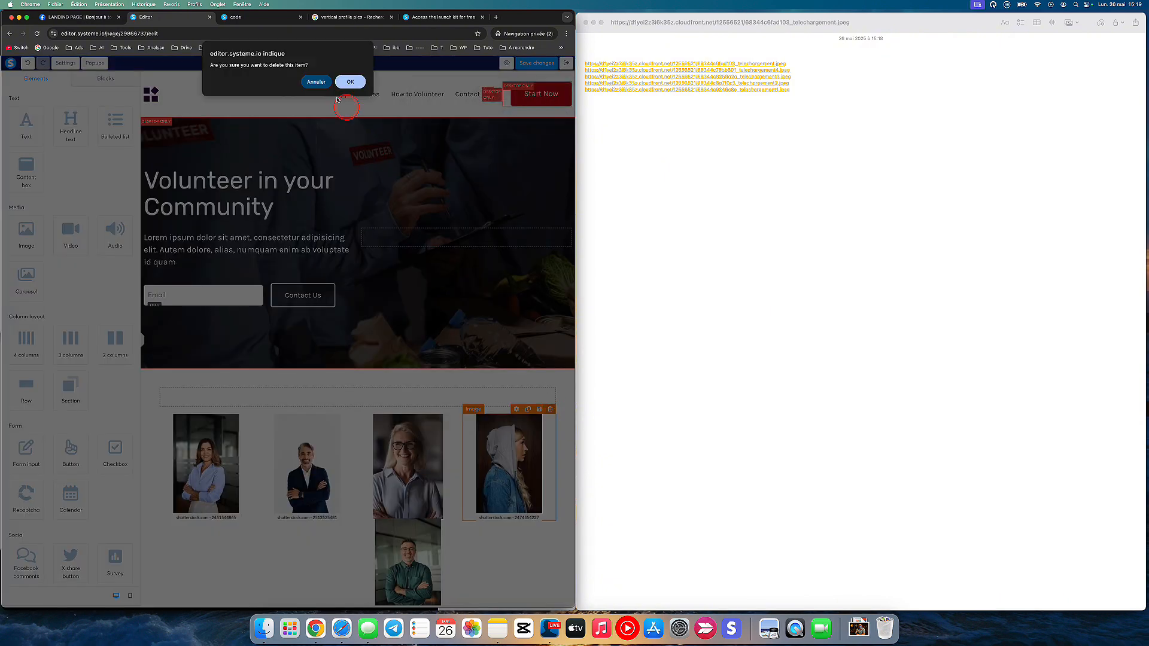
{"action": "left_click", "coordinate": [316, 82]}
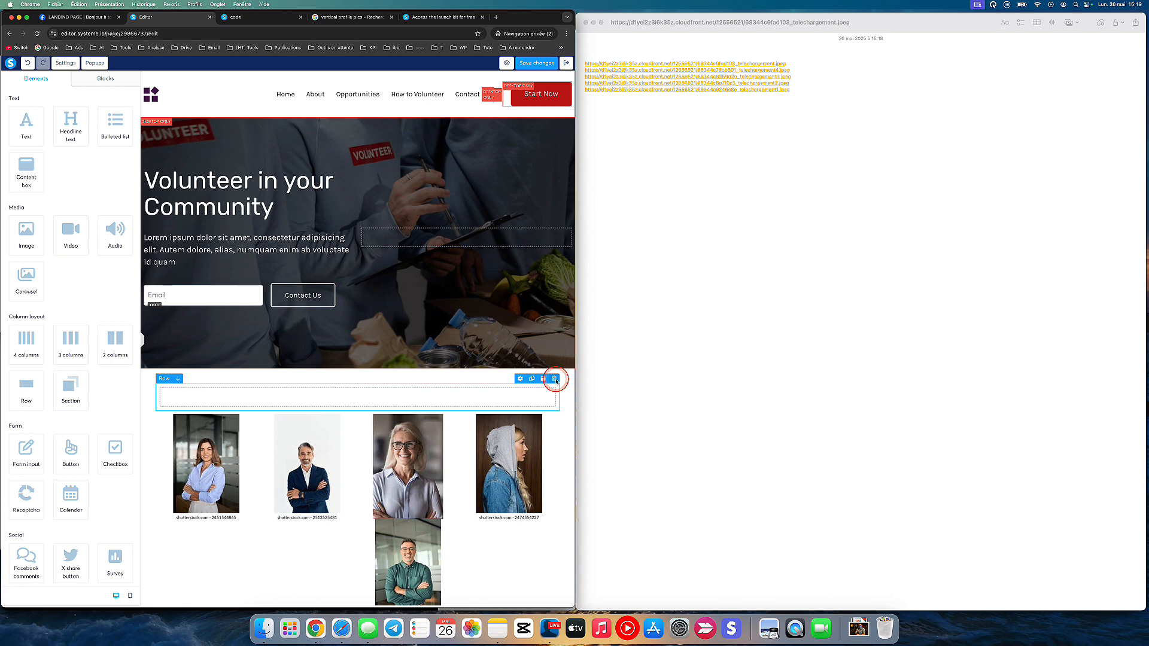
Delete the empty row and the row of portrait images from the section below the hero banner.
{"action": "left_click", "coordinate": [556, 380]}
{"action": "key", "text": "Return"}
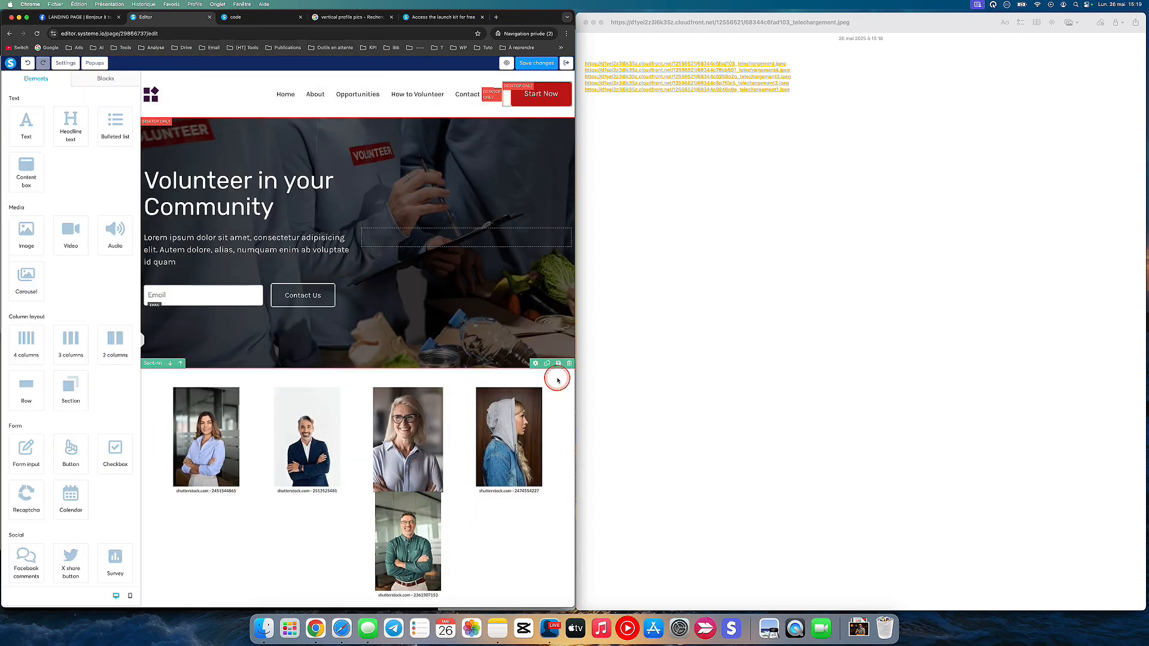
{"action": "left_click", "coordinate": [556, 381]}
{"action": "key", "text": "Return"}
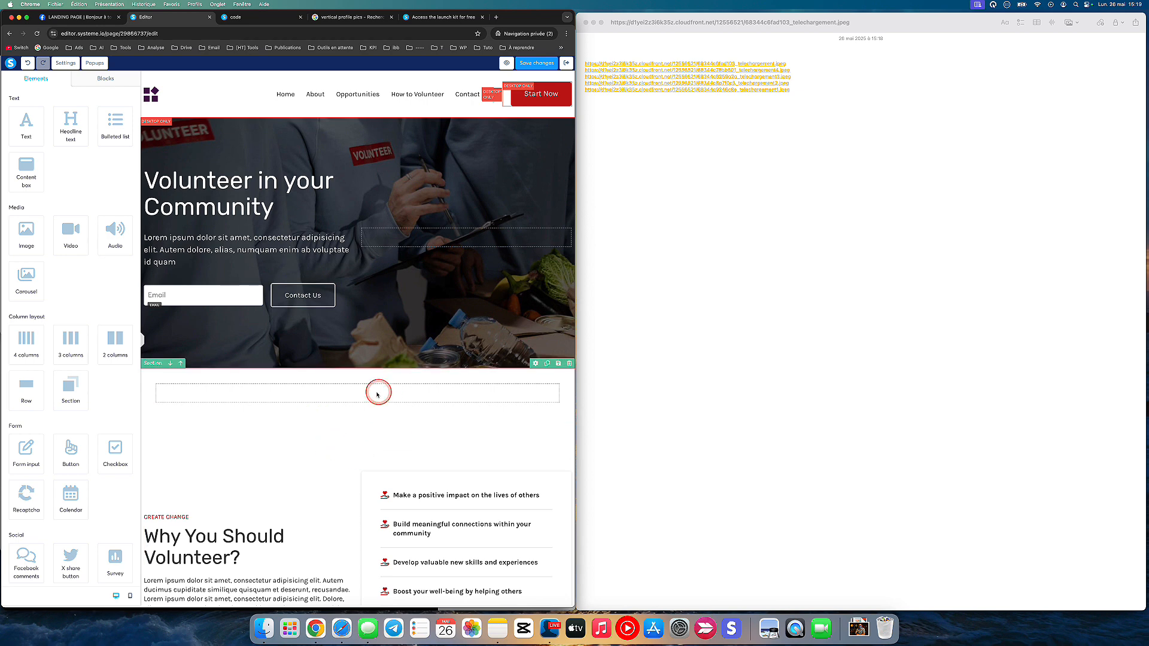
Highlight the collected image links in the note to review them.
{"action": "left_click", "coordinate": [764, 154]}
{"action": "left_click_drag", "start_coordinate": [670, 120], "coordinate": [590, 56]}
{"action": "left_click", "coordinate": [608, 167]}
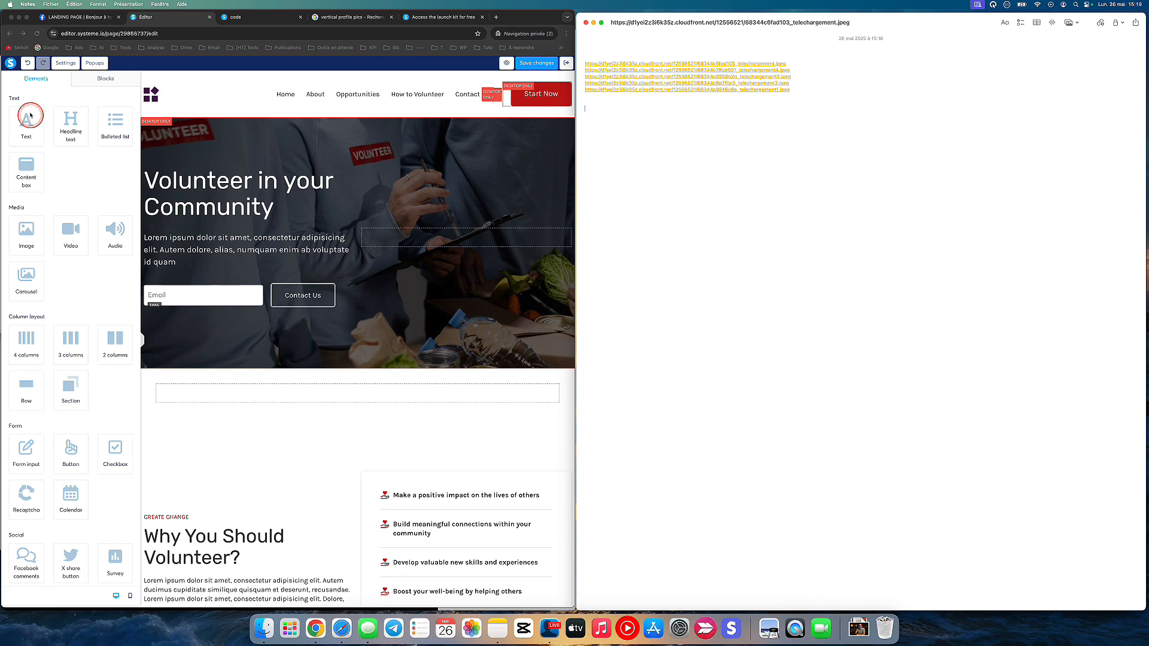
Add a Raw HTML element to the empty column beside the hero banner's headline and email form.
{"action": "scroll", "coordinate": [100, 304], "scroll_direction": "down", "scroll_amount": 4}
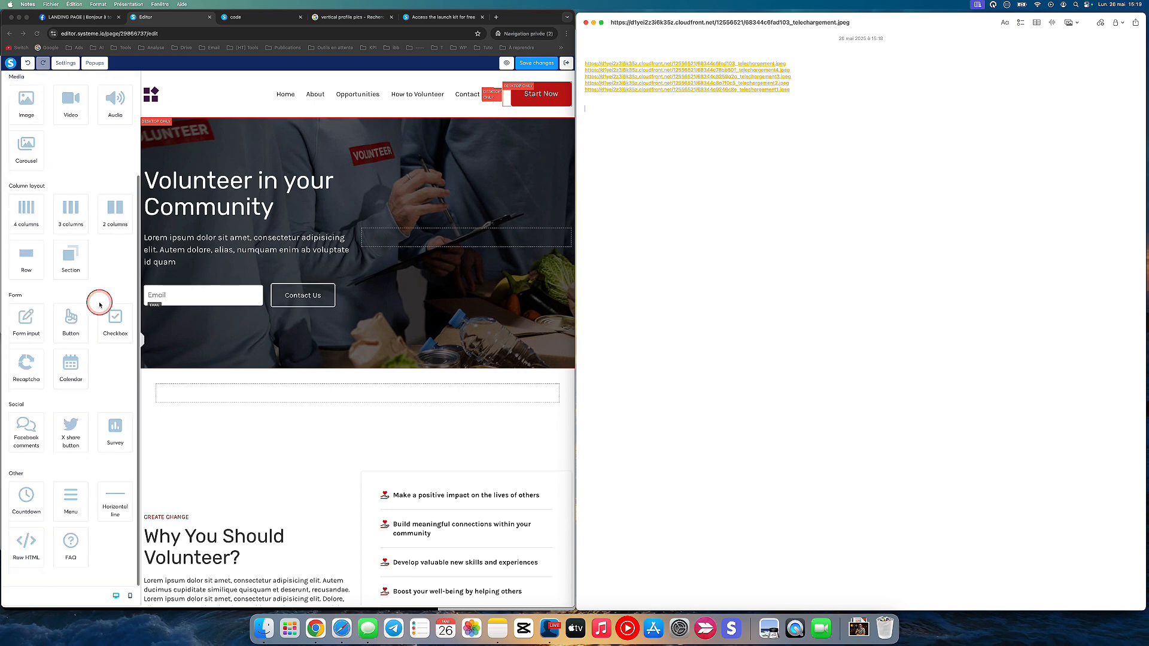
{"action": "left_click", "coordinate": [27, 548]}
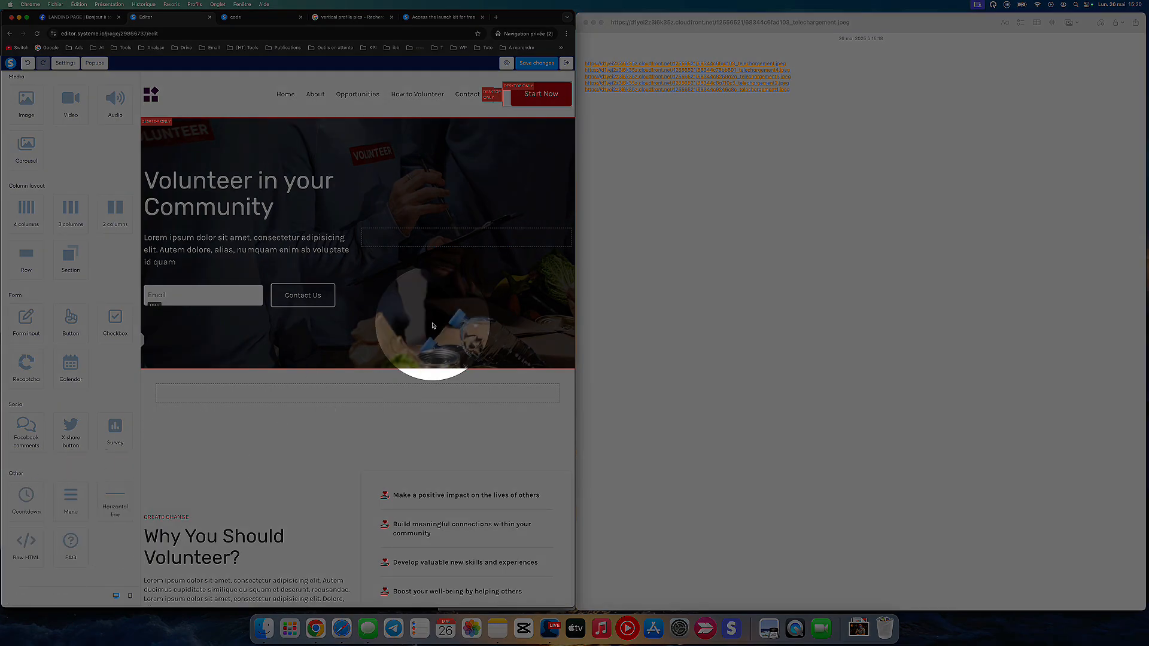
{"action": "left_click_drag", "start_coordinate": [26, 543], "coordinate": [487, 237]}
{"action": "left_click", "coordinate": [290, 111]}
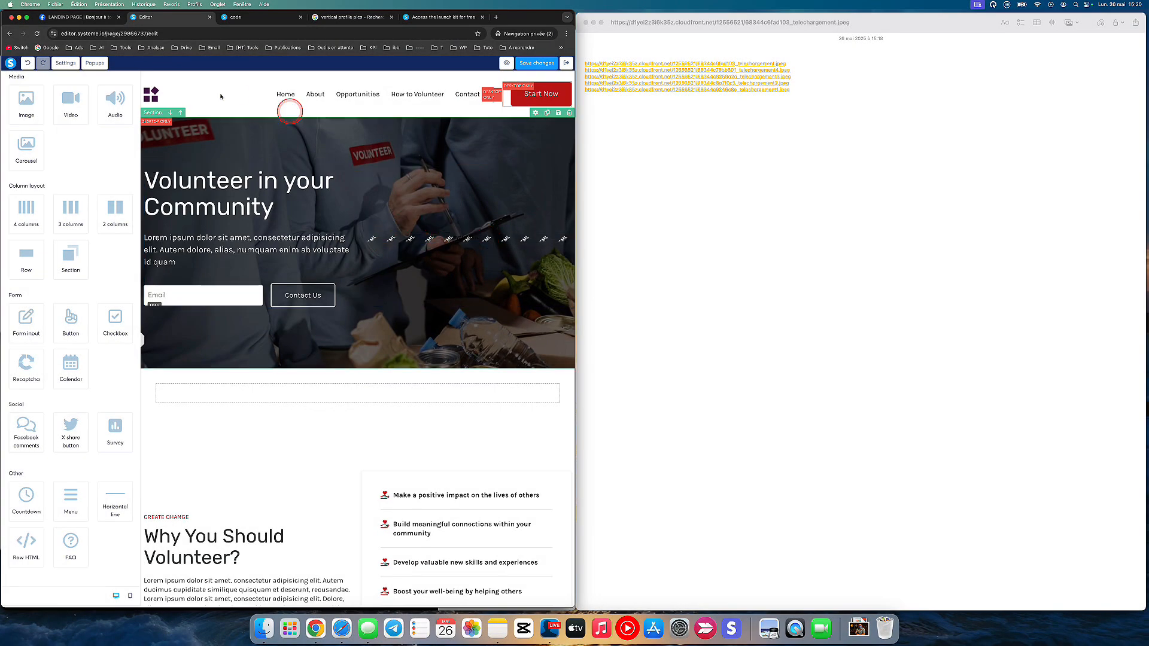
Replace the new Raw HTML element's default code with the copied gallery code.
{"action": "left_click", "coordinate": [412, 250]}
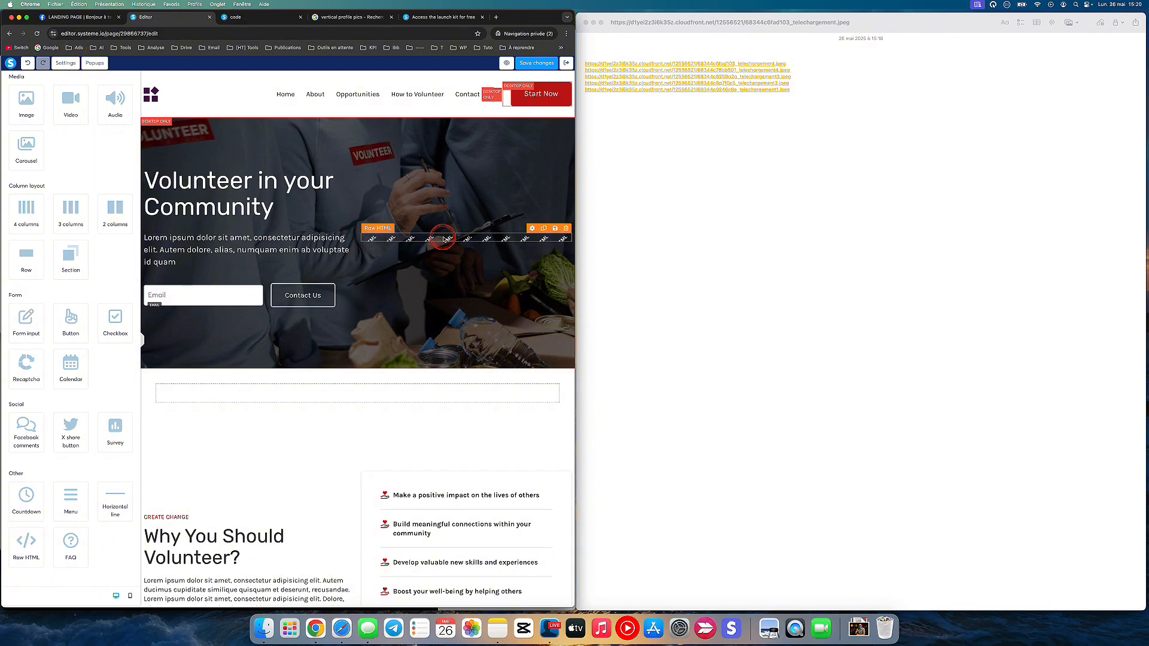
{"action": "left_click", "coordinate": [428, 241]}
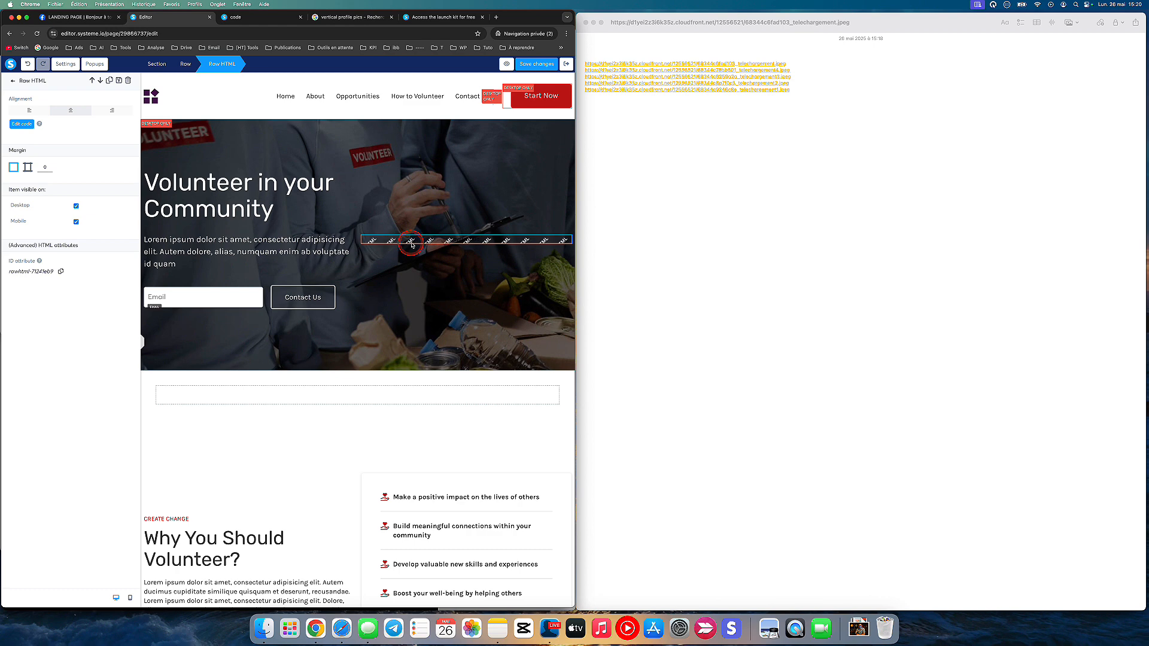
{"action": "left_click", "coordinate": [20, 126]}
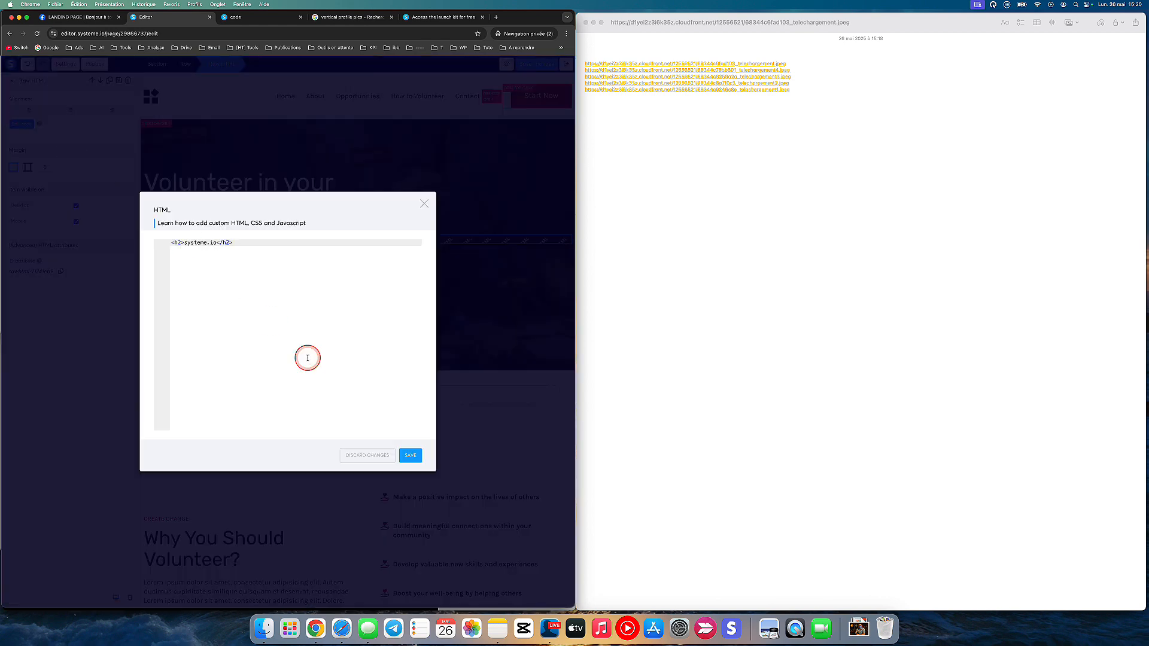
{"action": "key", "text": "super+a"}
{"action": "key", "text": "BackSpace"}
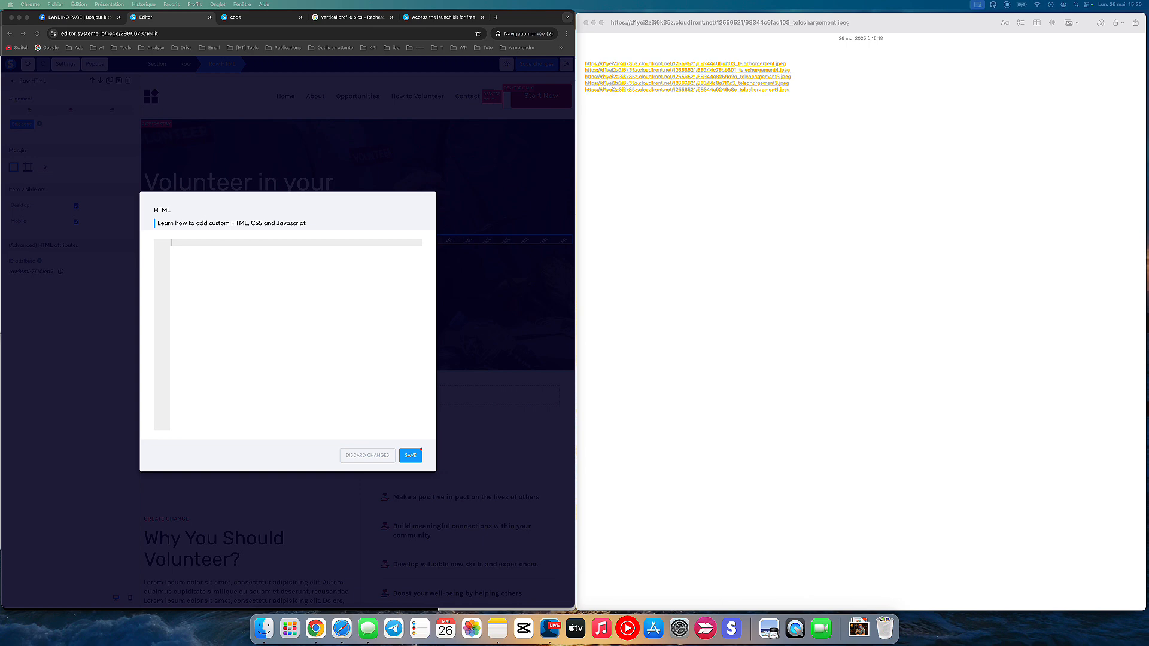
{"action": "left_click", "coordinate": [311, 360]}
{"action": "key", "text": "super+v"}
{"action": "scroll", "coordinate": [313, 363], "scroll_direction": "up", "scroll_amount": 20}
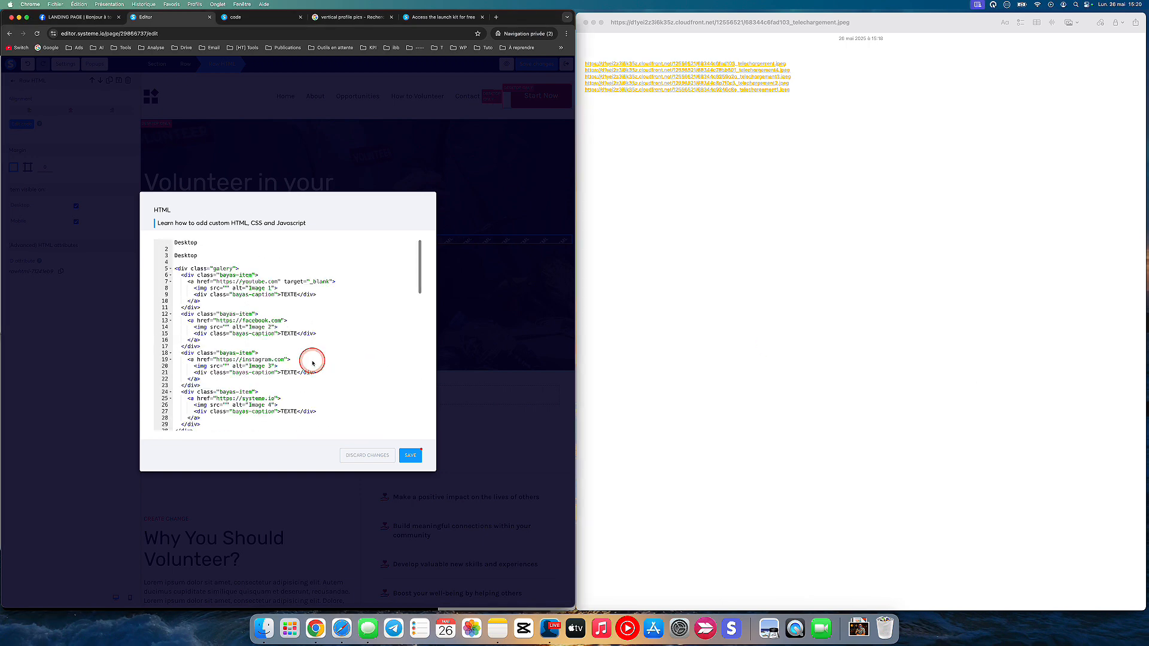
Remove the two stray "Desktop" lines above the gallery div in the HTML code.
{"action": "left_click", "coordinate": [215, 256]}
{"action": "key", "text": "shift+Up"}
{"action": "key", "text": "shift+Up"}
{"action": "key", "text": "shift+Up"}
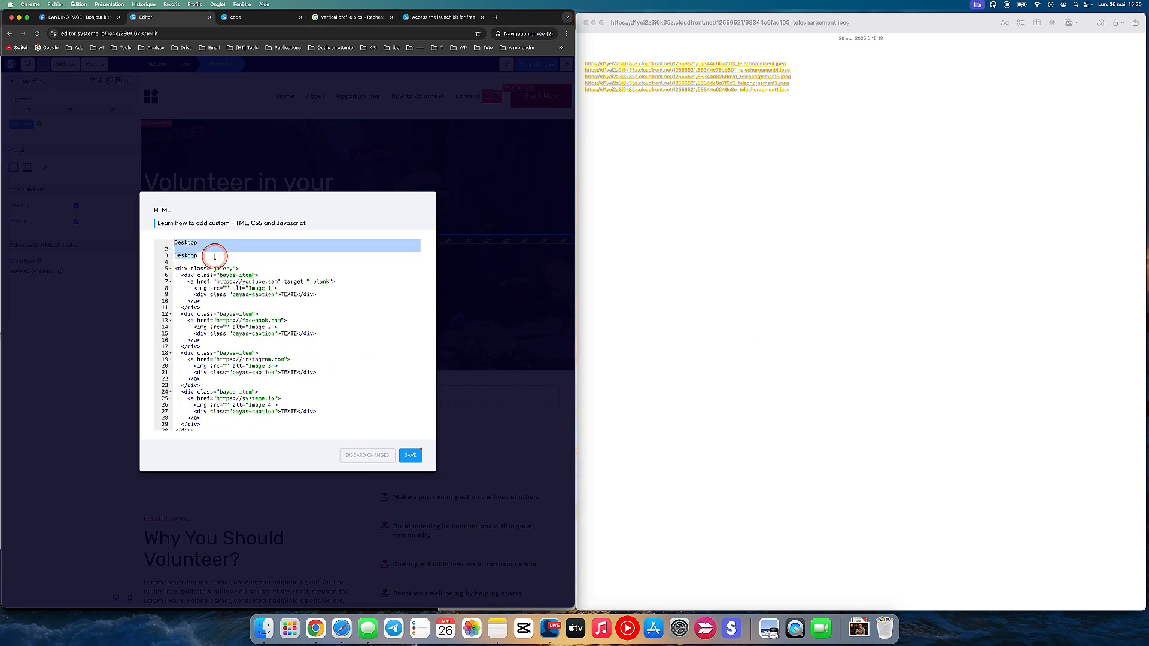
{"action": "key", "text": "BackSpace"}
{"action": "key", "text": "Down"}
{"action": "key", "text": "BackSpace"}
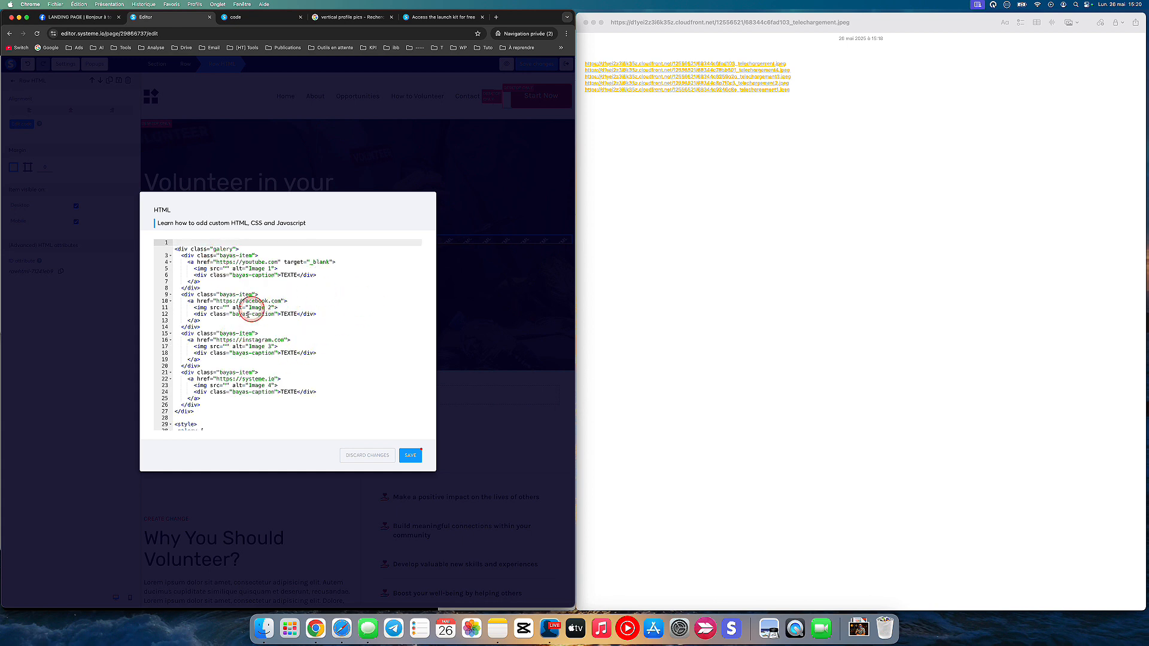
{"action": "scroll", "coordinate": [300, 371], "scroll_direction": "down", "scroll_amount": 1}
{"action": "scroll", "coordinate": [299, 372], "scroll_direction": "up", "scroll_amount": 1}
{"action": "key", "text": "F1"}
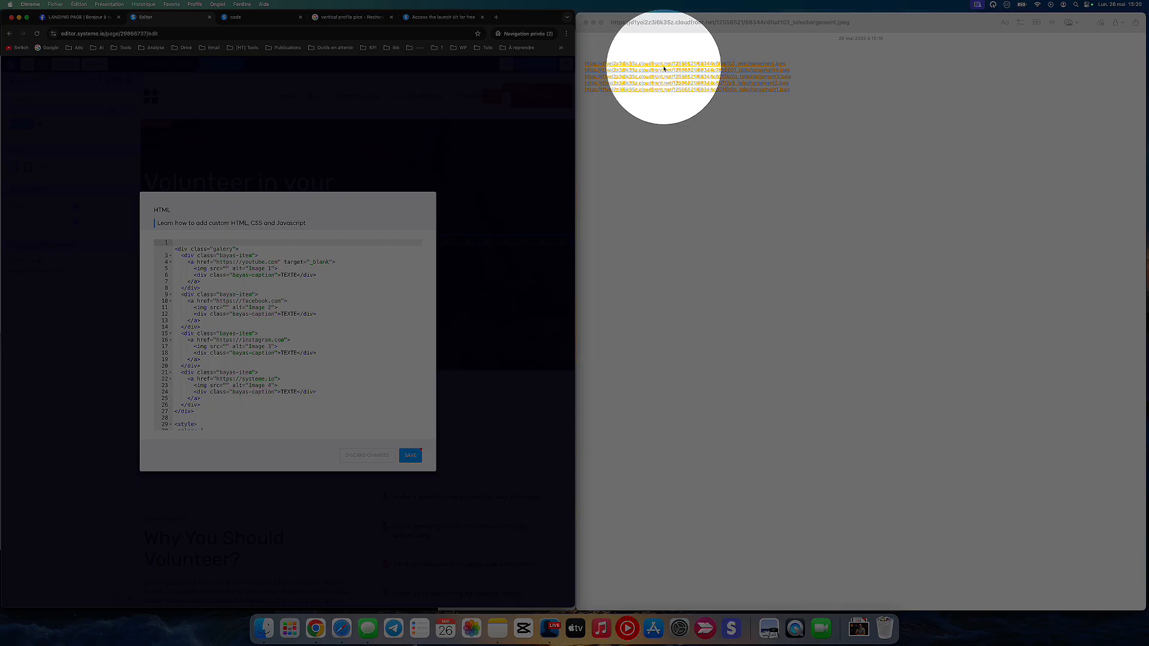
{"action": "key", "text": "F1"}
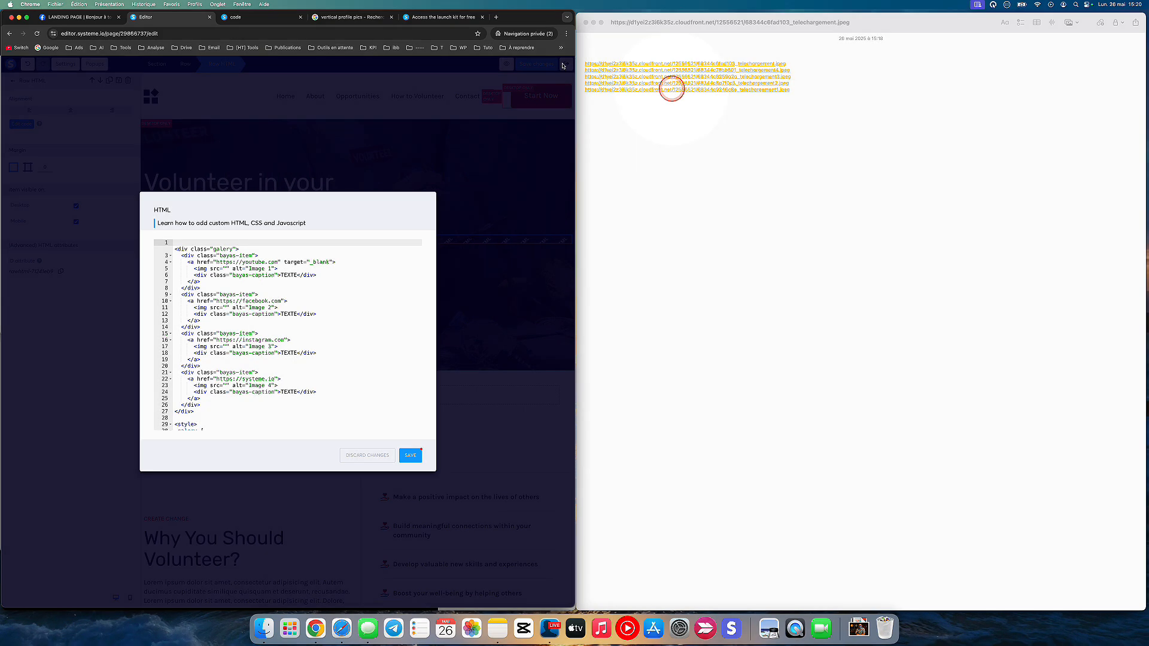
Check the portrait search results, close the page holding the source code and return to the HTML code being edited.
{"action": "left_click", "coordinate": [325, 23]}
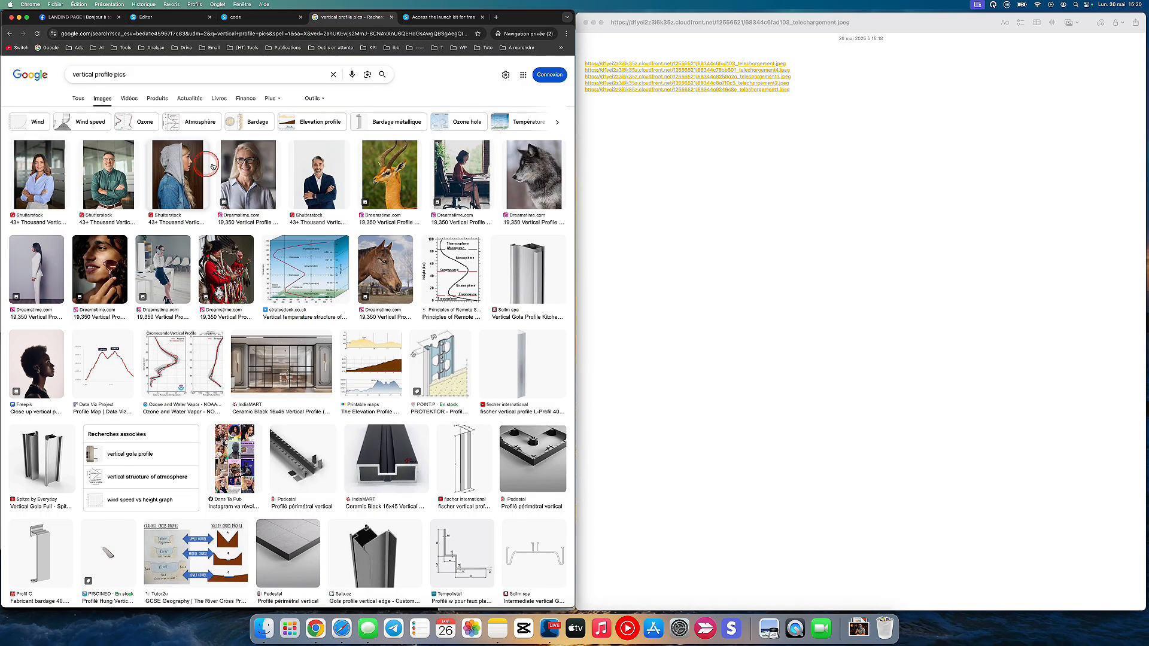
{"action": "left_click", "coordinate": [192, 18]}
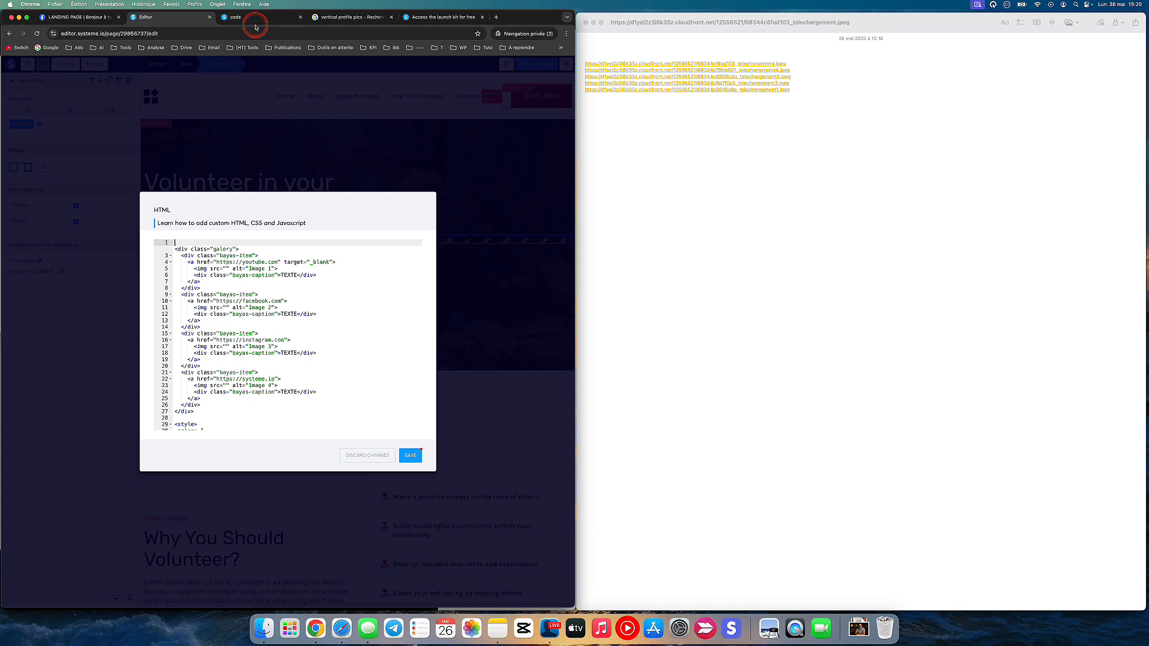
{"action": "left_click", "coordinate": [278, 23]}
{"action": "left_click", "coordinate": [297, 19]}
{"action": "left_click", "coordinate": [184, 20]}
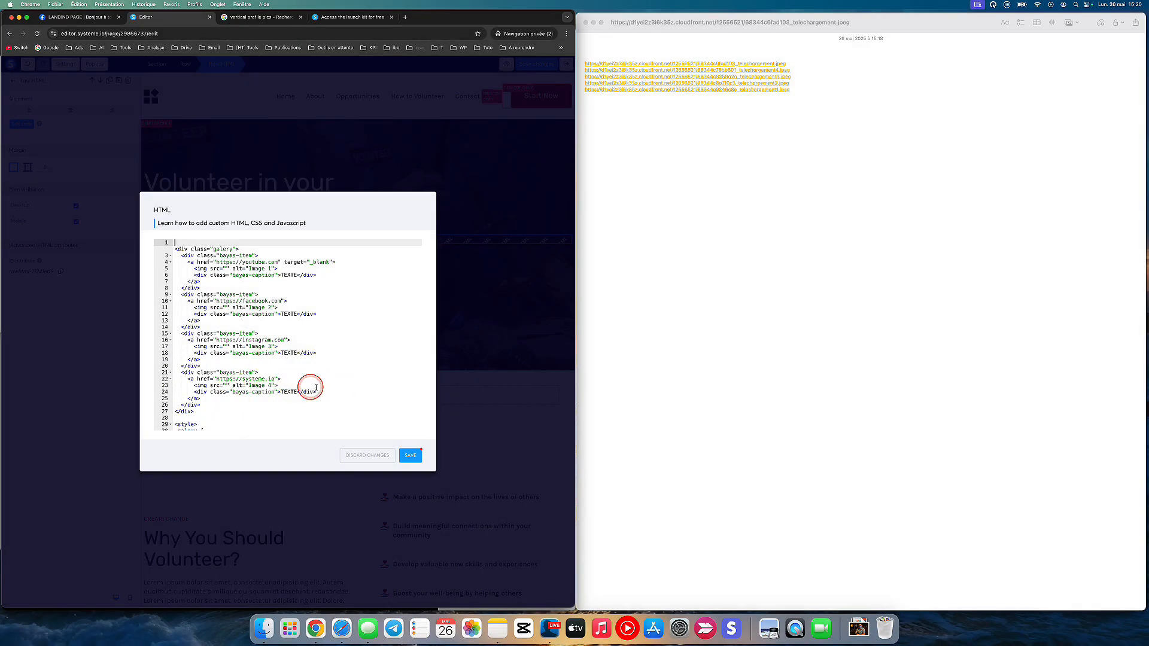
{"action": "scroll", "coordinate": [325, 386], "scroll_direction": "down", "scroll_amount": 3}
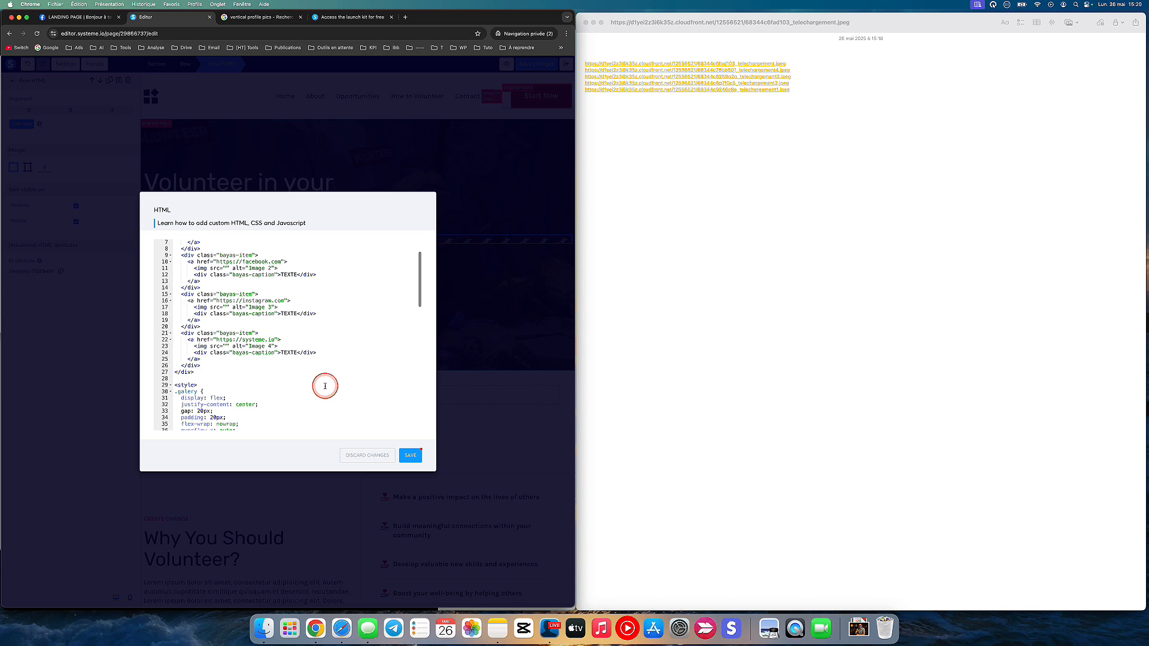
{"action": "left_click", "coordinate": [180, 333]}
{"action": "left_click_drag", "start_coordinate": [180, 333], "coordinate": [333, 351]}
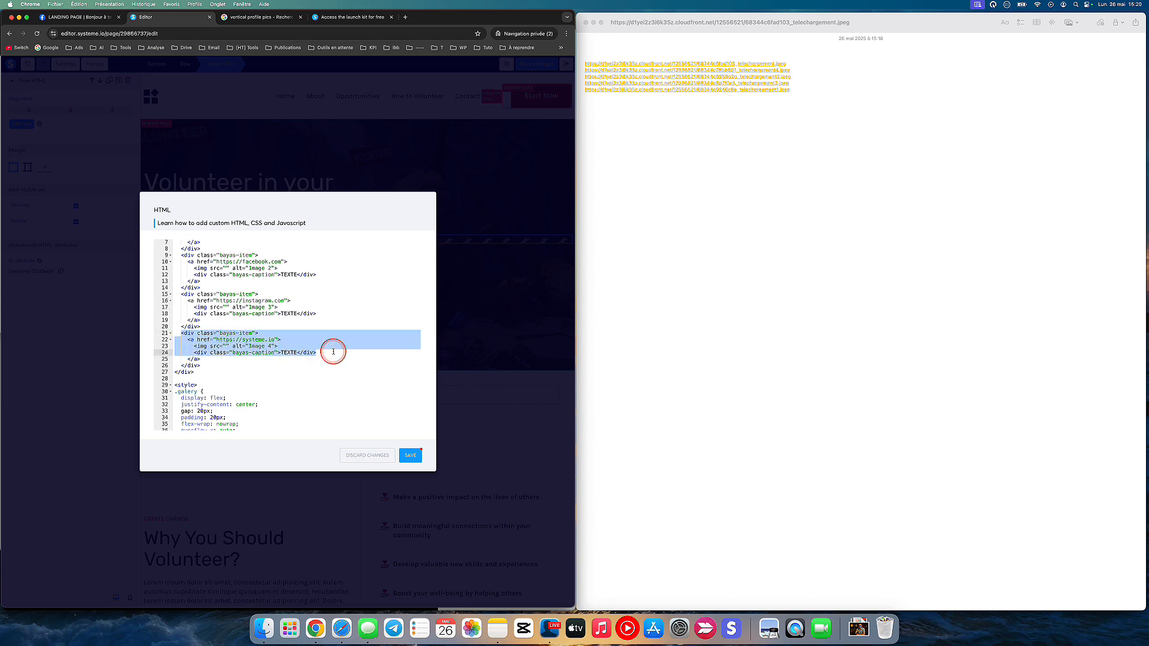
{"action": "scroll", "coordinate": [270, 352], "scroll_direction": "up", "scroll_amount": 1}
{"action": "left_click", "coordinate": [230, 349]}
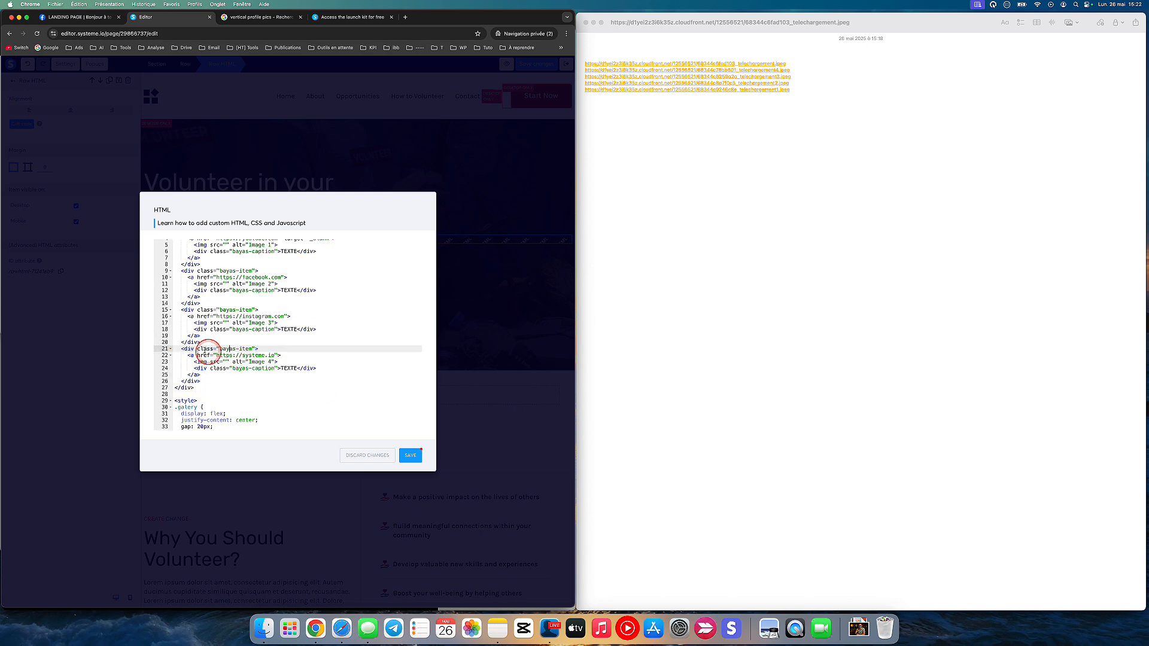
{"action": "left_click", "coordinate": [180, 342]}
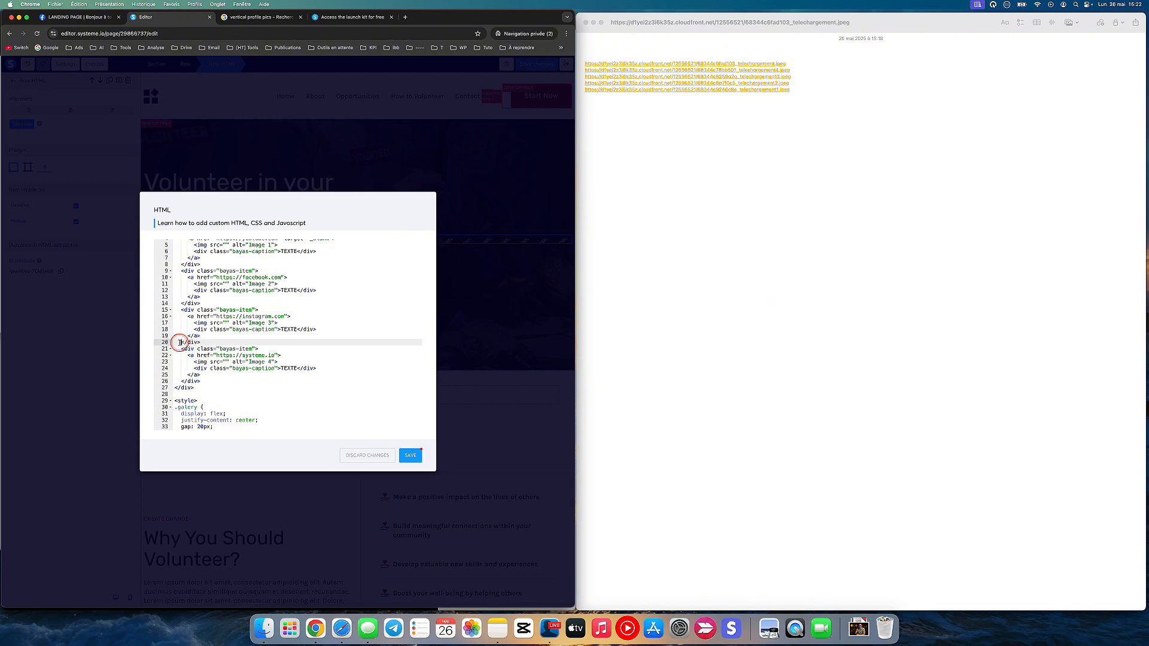
{"action": "left_click", "coordinate": [198, 335]}
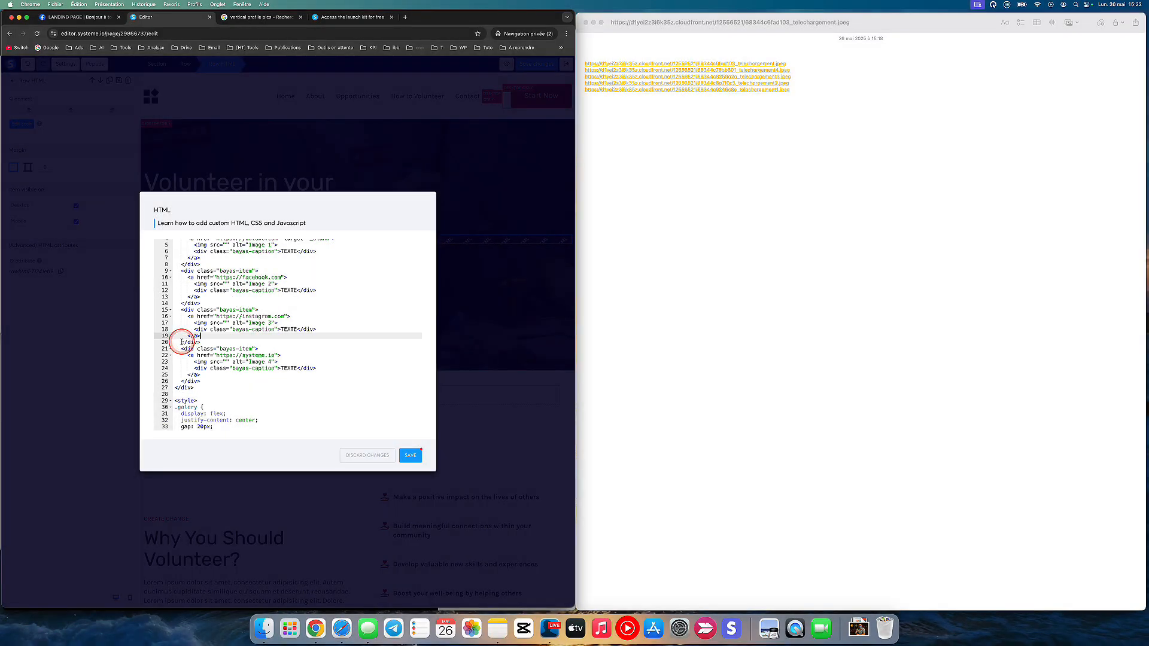
Duplicate the Image 4 gallery item directly below itself to create a fifth bayas-item block.
{"action": "left_click_drag", "start_coordinate": [181, 342], "coordinate": [218, 374]}
{"action": "key", "text": "super+c"}
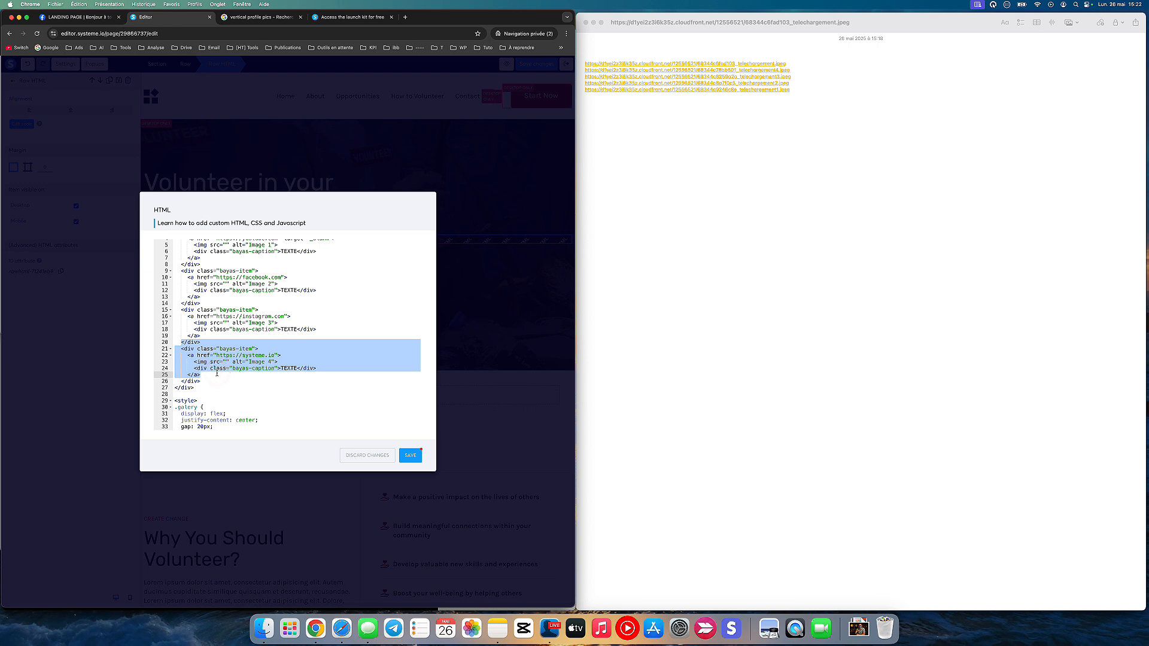
{"action": "left_click", "coordinate": [218, 374]}
{"action": "key", "text": "Return"}
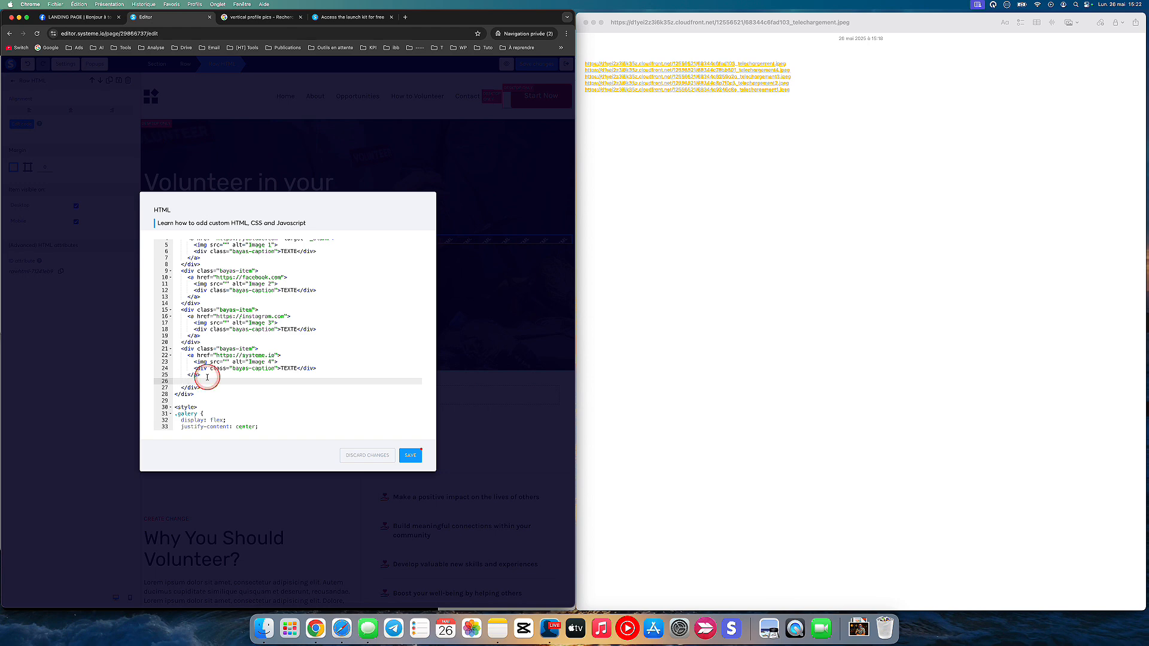
{"action": "key", "text": "super+v"}
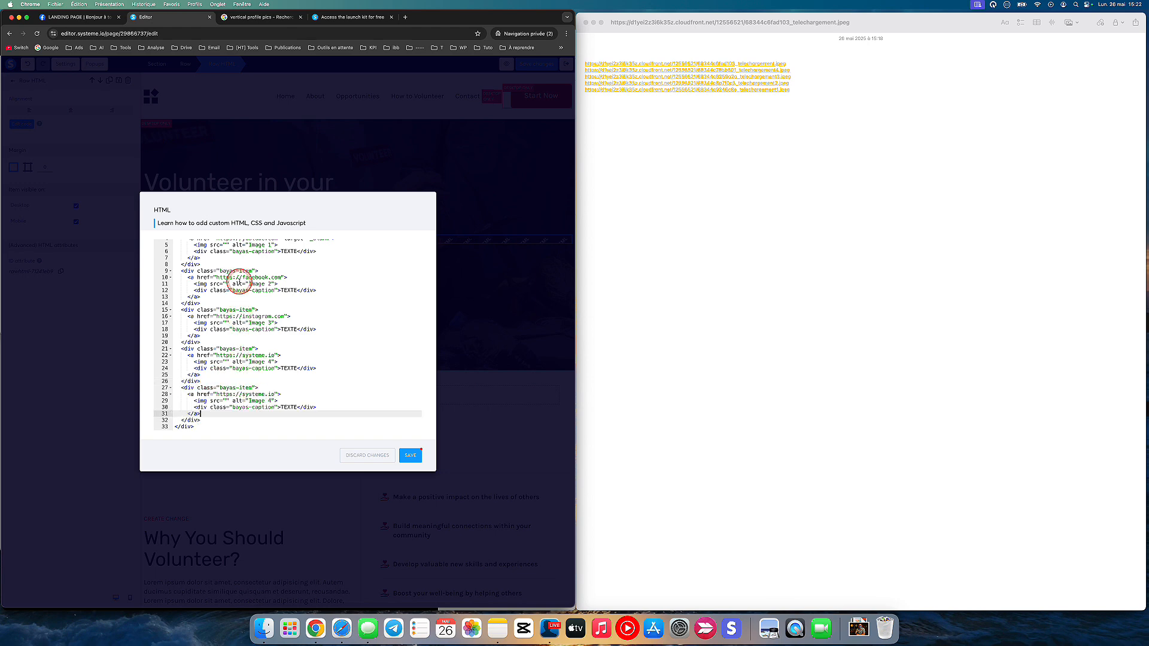
Insert the note's first image link, ending in 68344c6fad103_telechargement.jpeg, as the img src of Image 1.
{"action": "scroll", "coordinate": [238, 273], "scroll_direction": "up", "scroll_amount": 2}
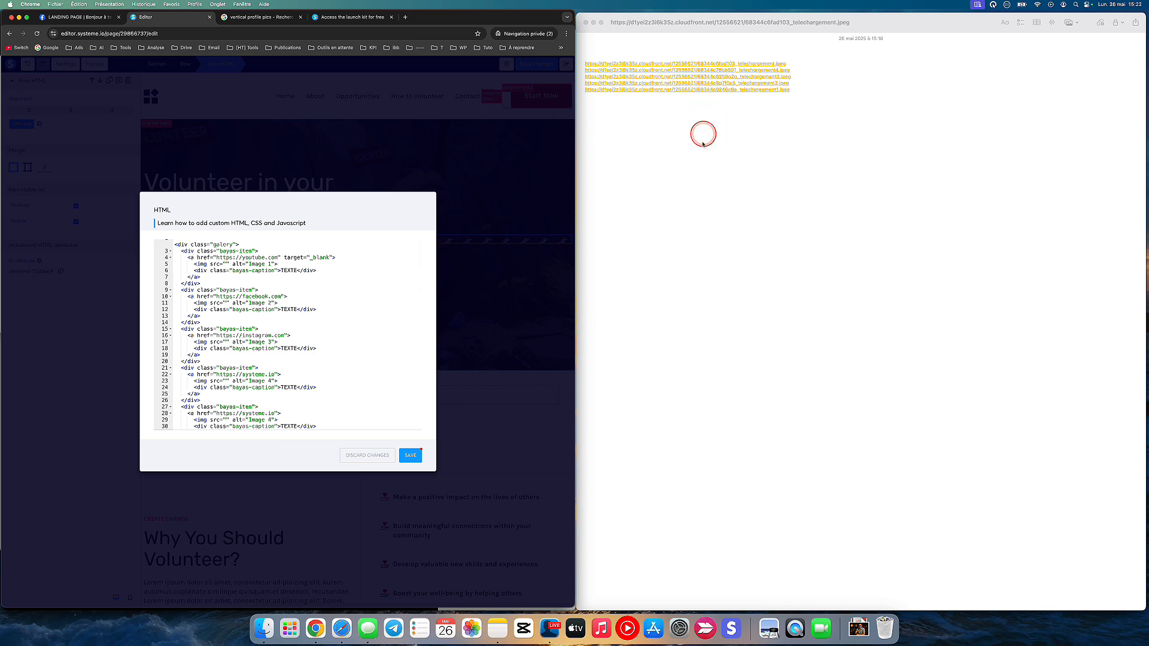
{"action": "scroll", "coordinate": [230, 302], "scroll_direction": "up", "scroll_amount": 1}
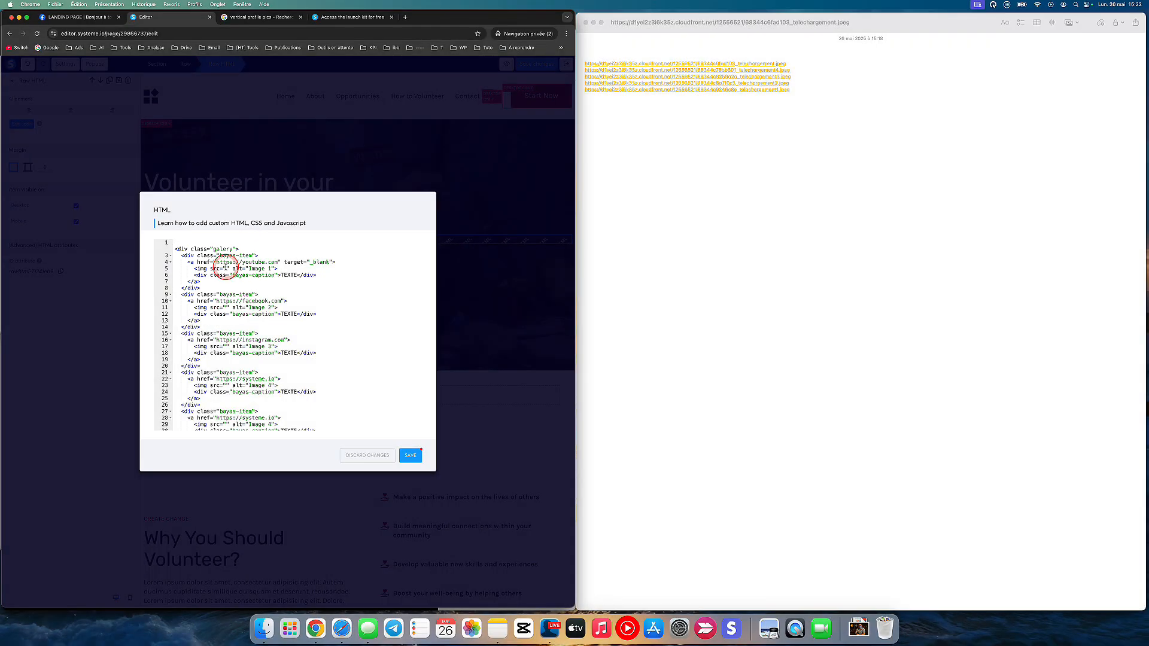
{"action": "left_click", "coordinate": [225, 268]}
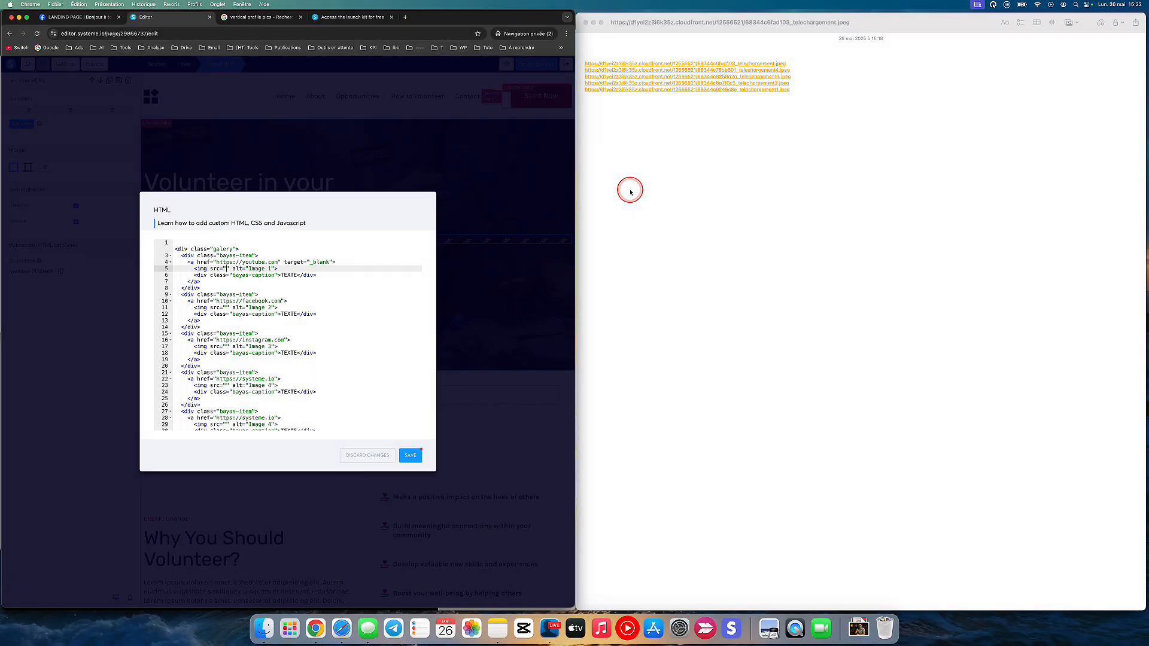
{"action": "left_click", "coordinate": [651, 143]}
{"action": "right_click", "coordinate": [653, 65]}
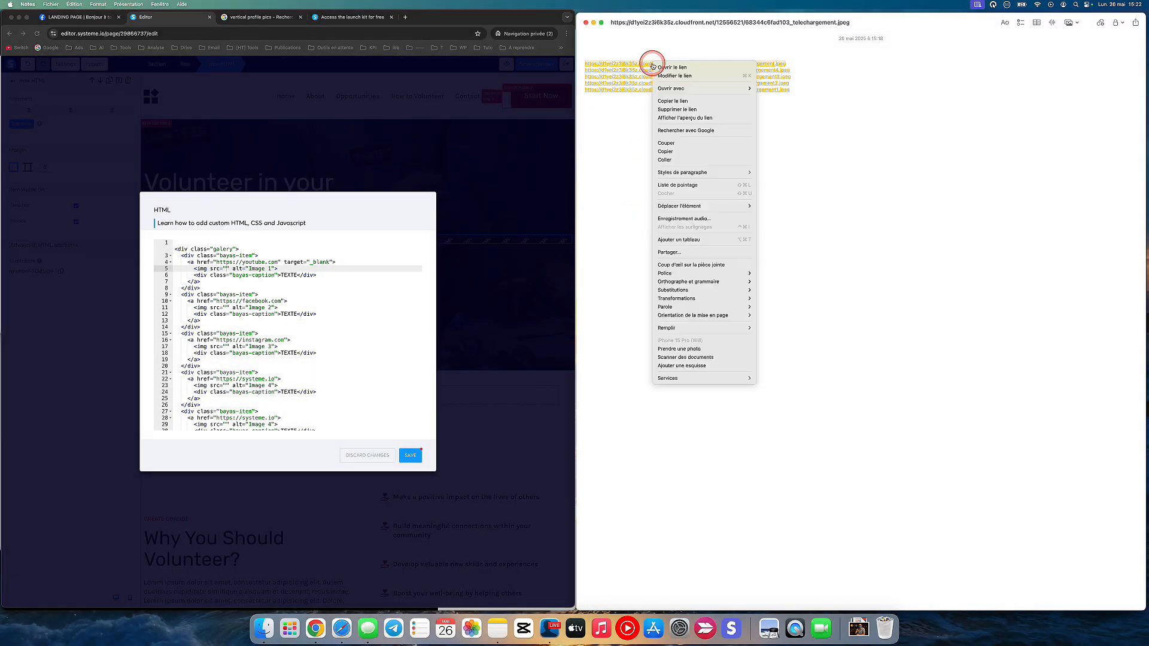
{"action": "left_click", "coordinate": [672, 152]}
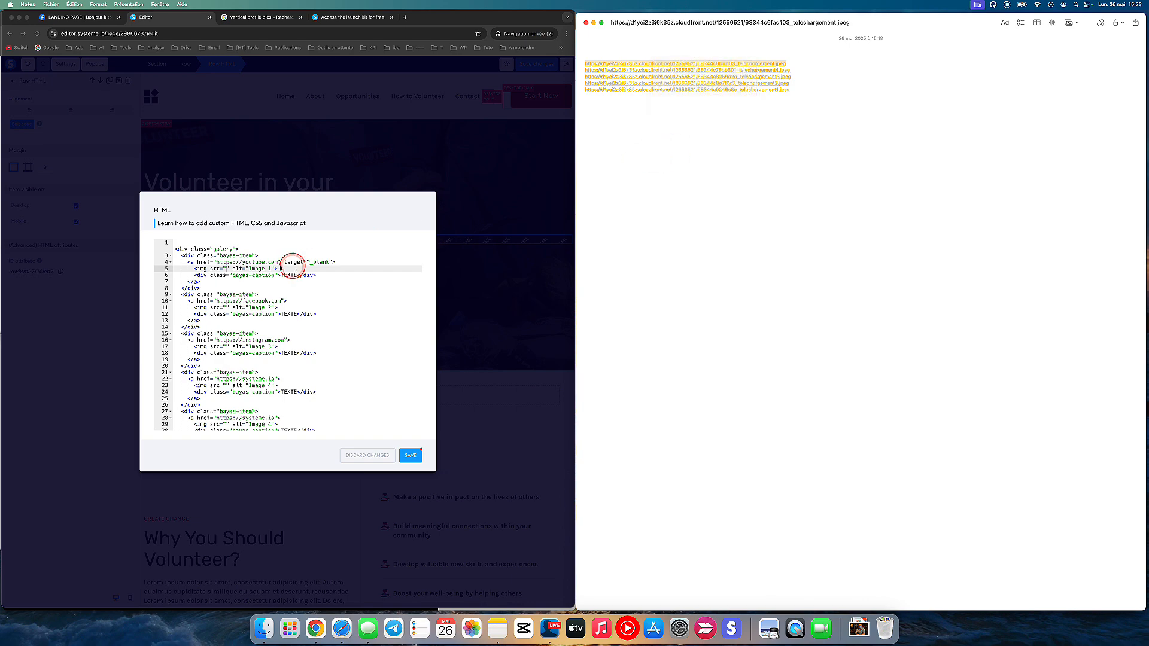
{"action": "left_click", "coordinate": [227, 268]}
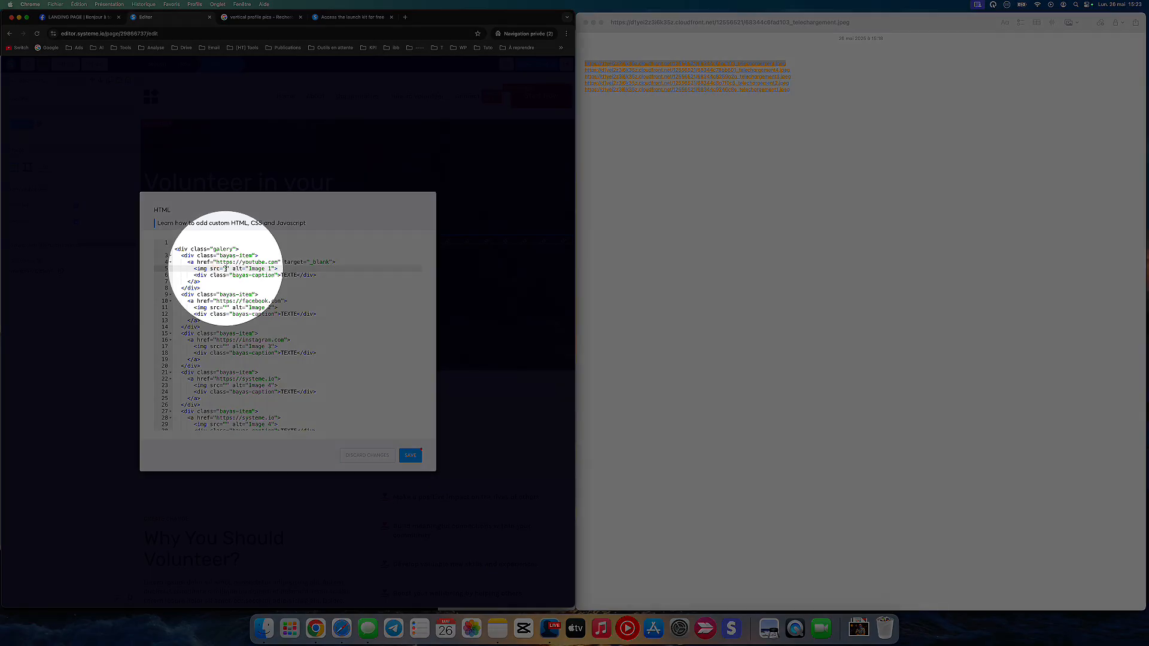
{"action": "type", "text": "https://d1yei2z3i6k35z.cloudfront.net/12556521/68344c6fad103_telechargement.jpeg"}
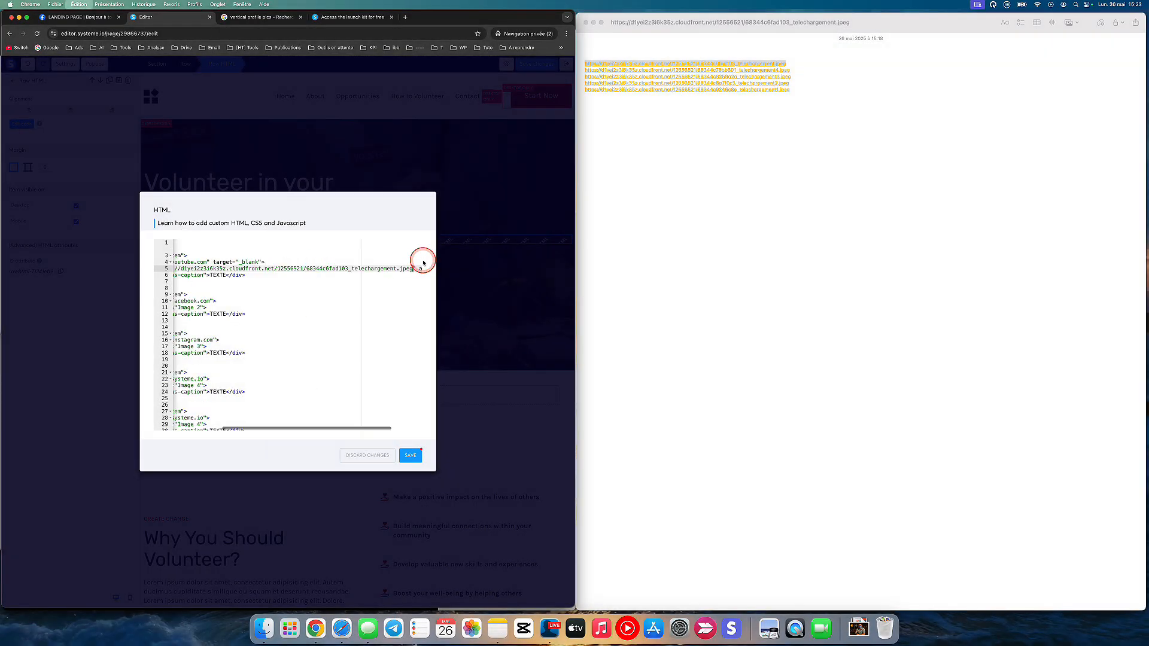
{"action": "scroll", "coordinate": [310, 277], "scroll_direction": "left", "scroll_amount": 5}
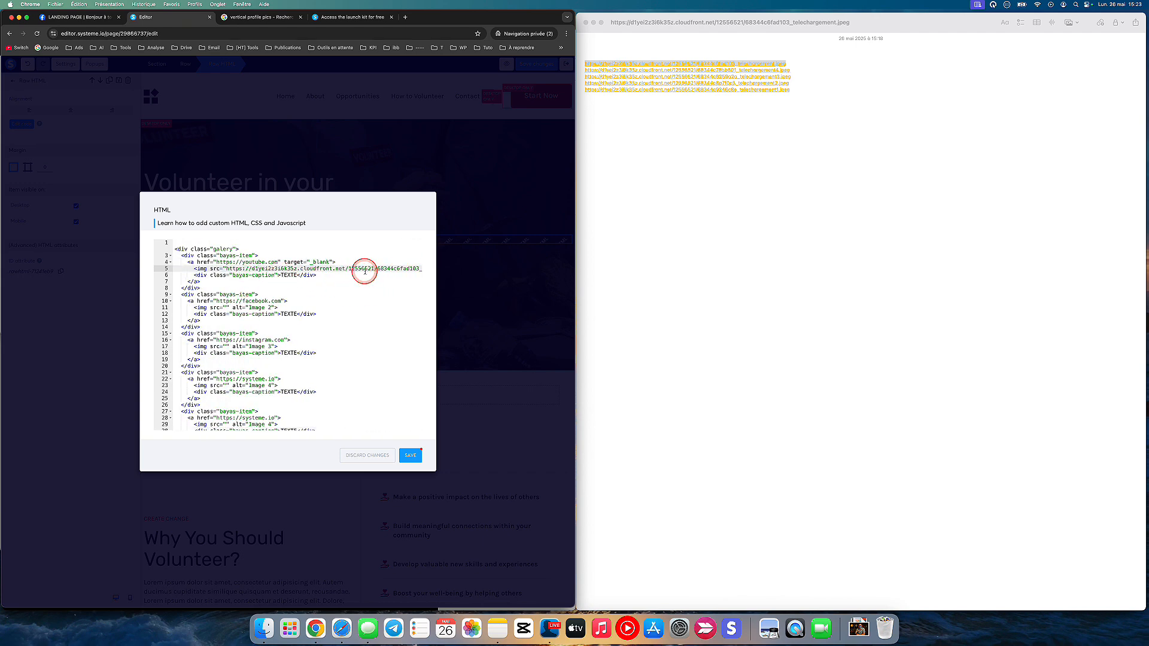
Insert the note's second image link, ending in 68344c78bb601_telechargement4.jpeg, as the img src of Image 2.
{"action": "right_click", "coordinate": [648, 72]}
{"action": "left_click", "coordinate": [665, 156]}
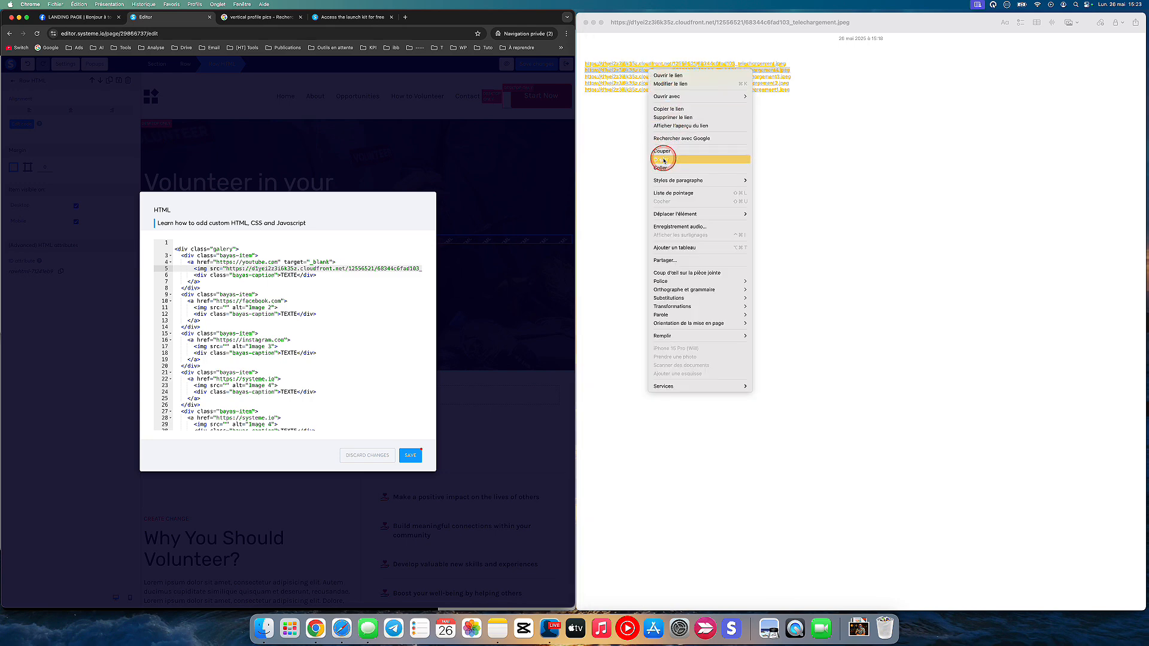
{"action": "left_click", "coordinate": [216, 308]}
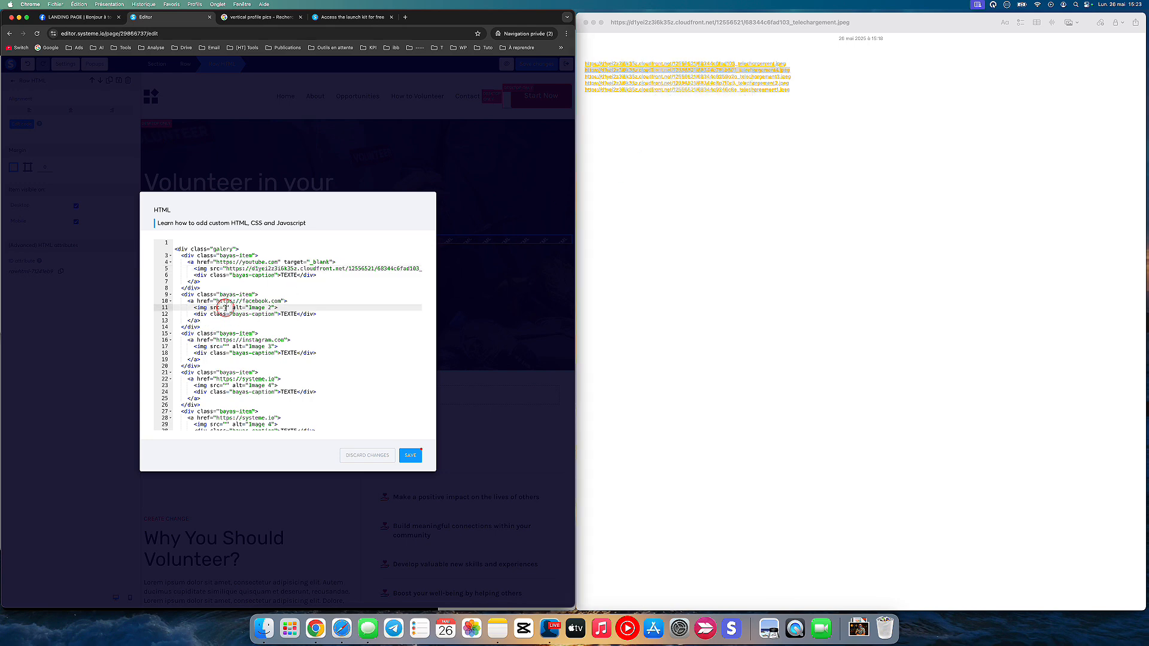
{"action": "type", "text": "https://d1yei2z3i6k35z.cloudfront.net/12556521/68344c78bb601_telechargement4.jpeg"}
Insert the note's third image link, ending in 68344c8259a2a_telechargement3.jpeg, as the img src of Image 3.
{"action": "right_click", "coordinate": [676, 77]}
{"action": "left_click", "coordinate": [695, 160]}
{"action": "left_click", "coordinate": [227, 347]}
{"action": "type", "text": "https://d1yei2z3i6k35z.cloudfront.net/12556521/68344c8259a2a_telechargement3.jpeg"}
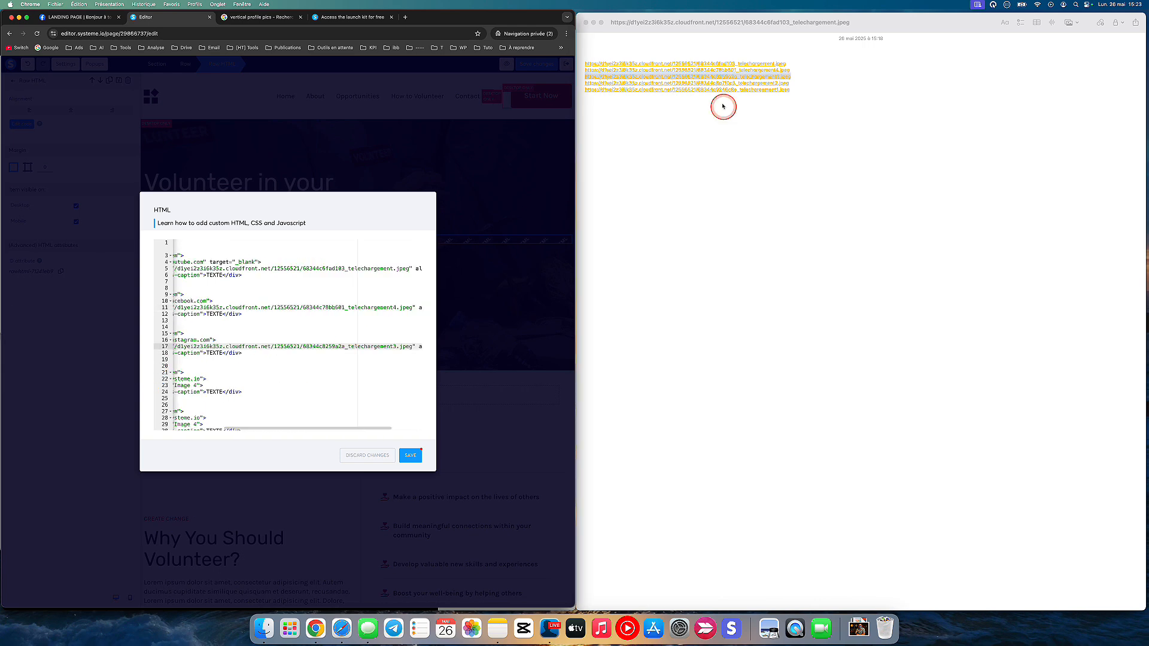
Insert the note's fourth and fifth image links as the img src of the two Image 4 items and save the HTML code.
{"action": "right_click", "coordinate": [702, 83]}
{"action": "left_click", "coordinate": [722, 167]}
{"action": "left_click", "coordinate": [221, 385]}
{"action": "left_click", "coordinate": [410, 455]}
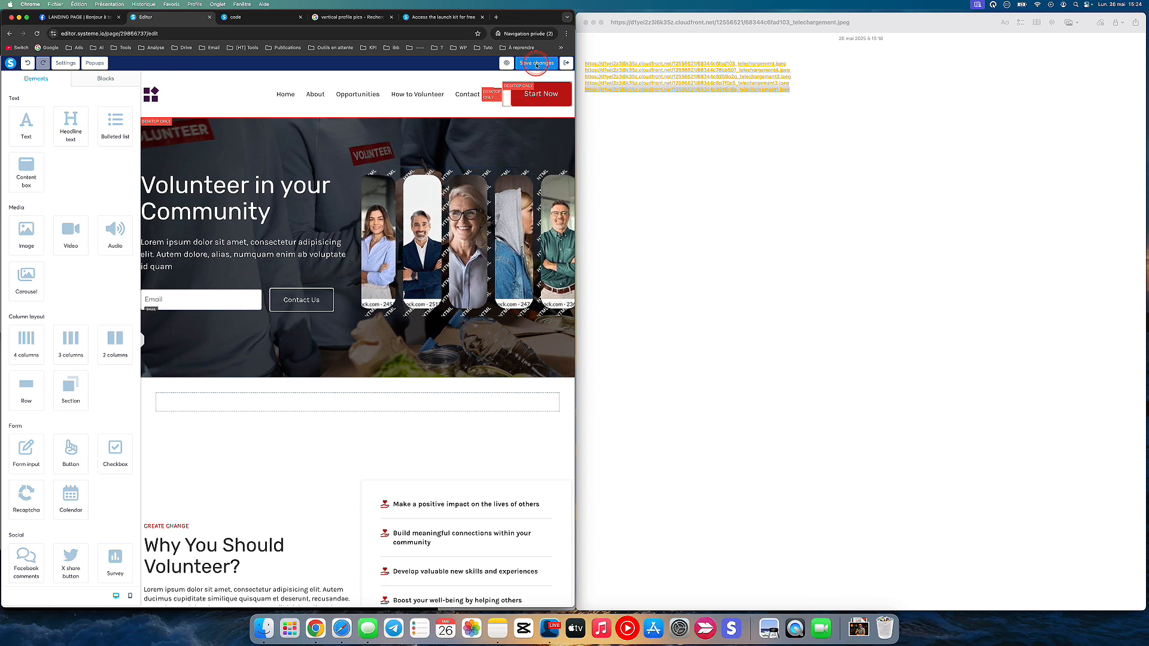
Preview the page with the portrait gallery and reopen the Raw HTML element's code in the editor.
{"action": "left_click", "coordinate": [506, 62]}
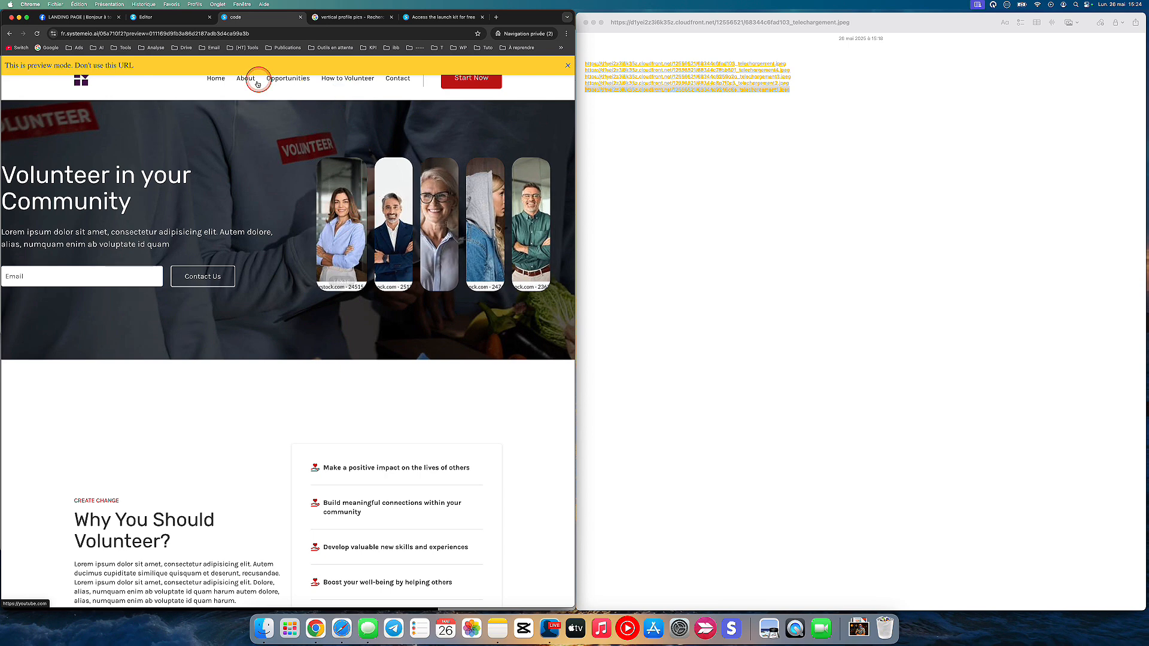
{"action": "left_click", "coordinate": [169, 17]}
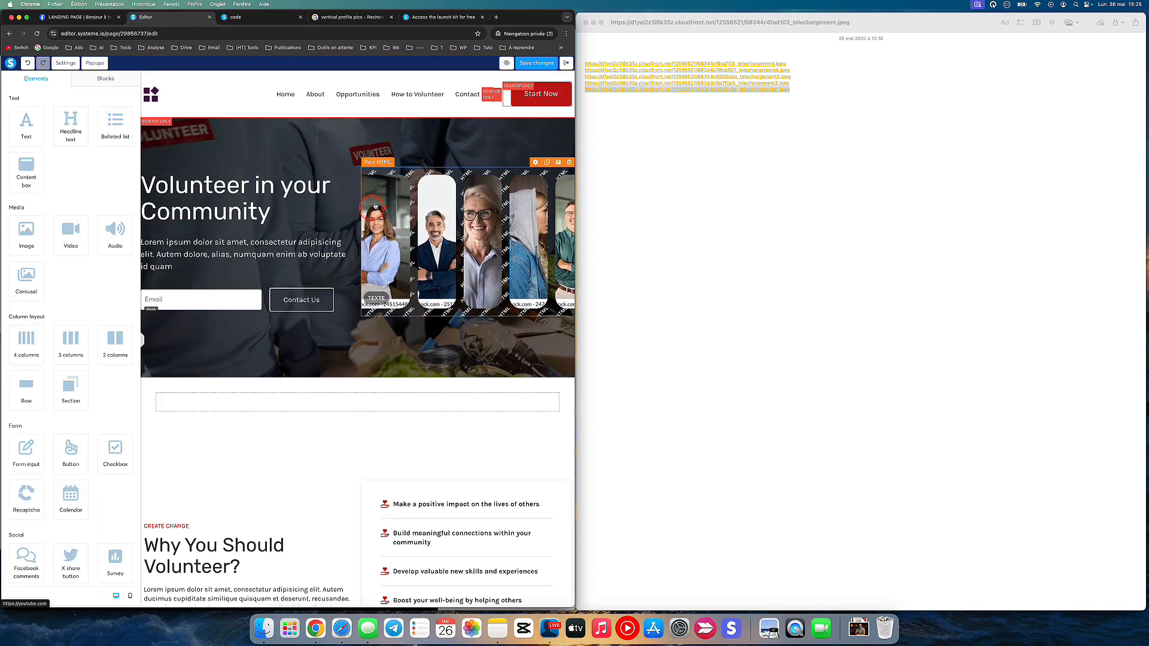
{"action": "left_click", "coordinate": [410, 173]}
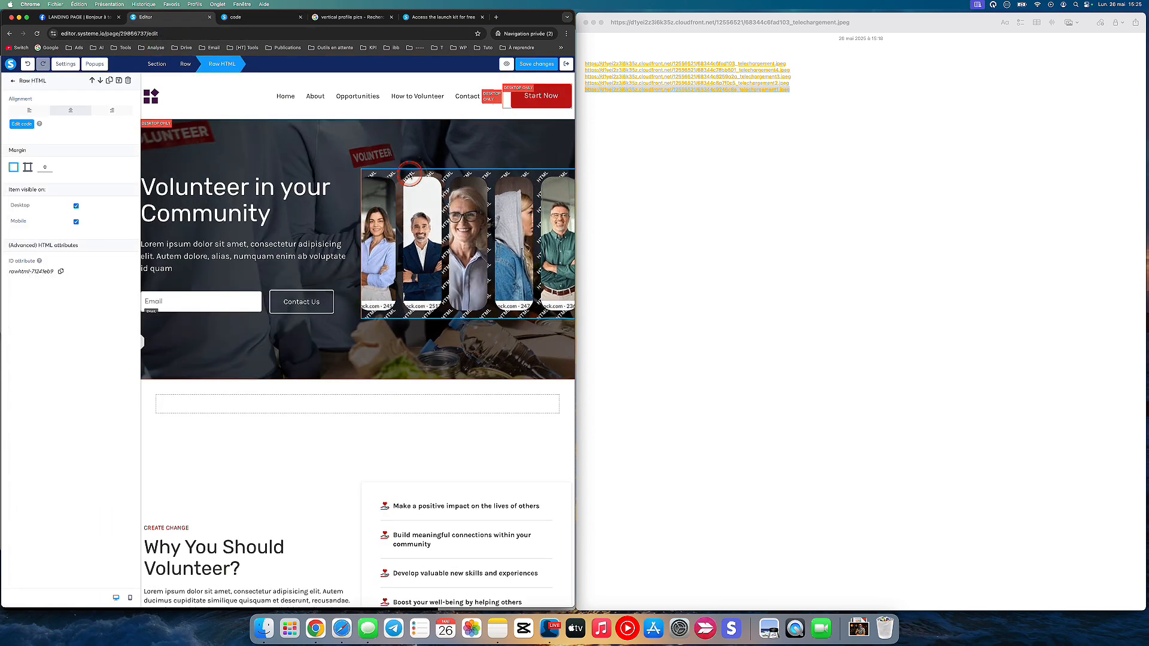
{"action": "left_click", "coordinate": [21, 124]}
Test the first portrait's YouTube link twice in the page preview and close the opened YouTube pages.
{"action": "left_click", "coordinate": [266, 19]}
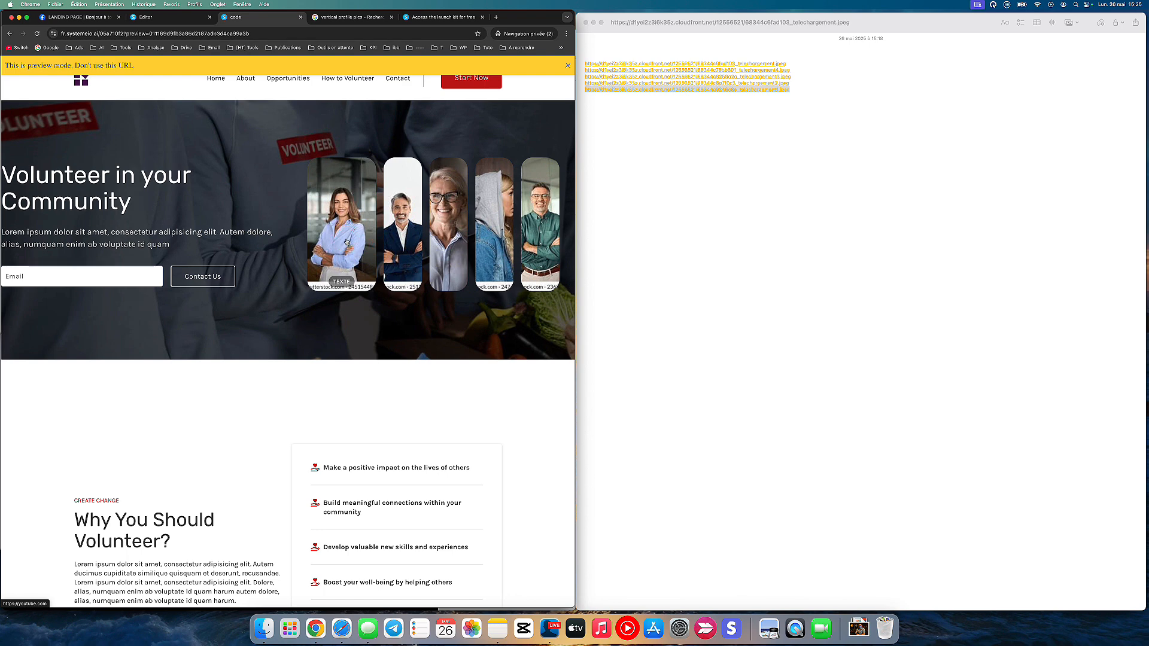
{"action": "left_click", "coordinate": [341, 220]}
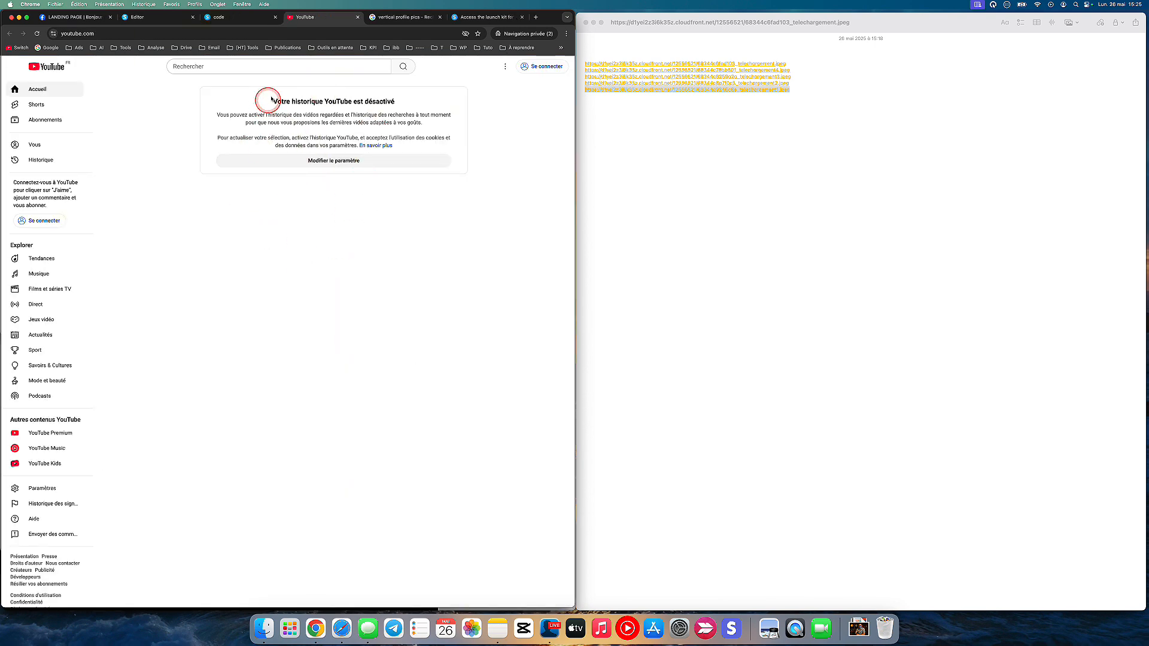
{"action": "left_click", "coordinate": [243, 21]}
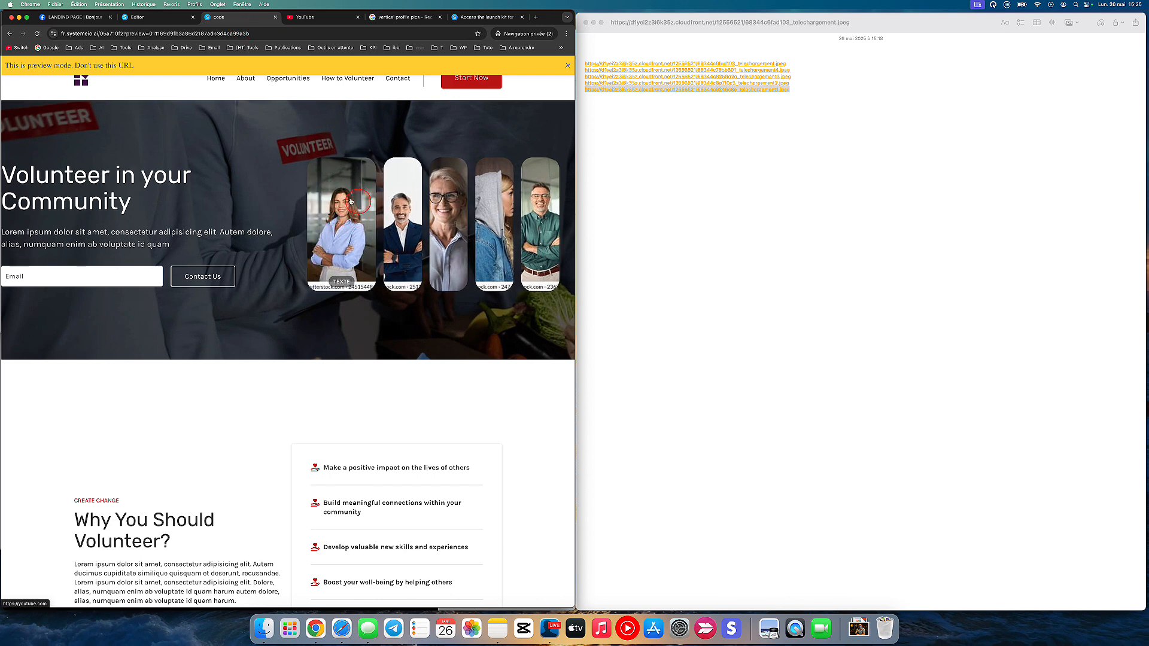
{"action": "left_click", "coordinate": [338, 211]}
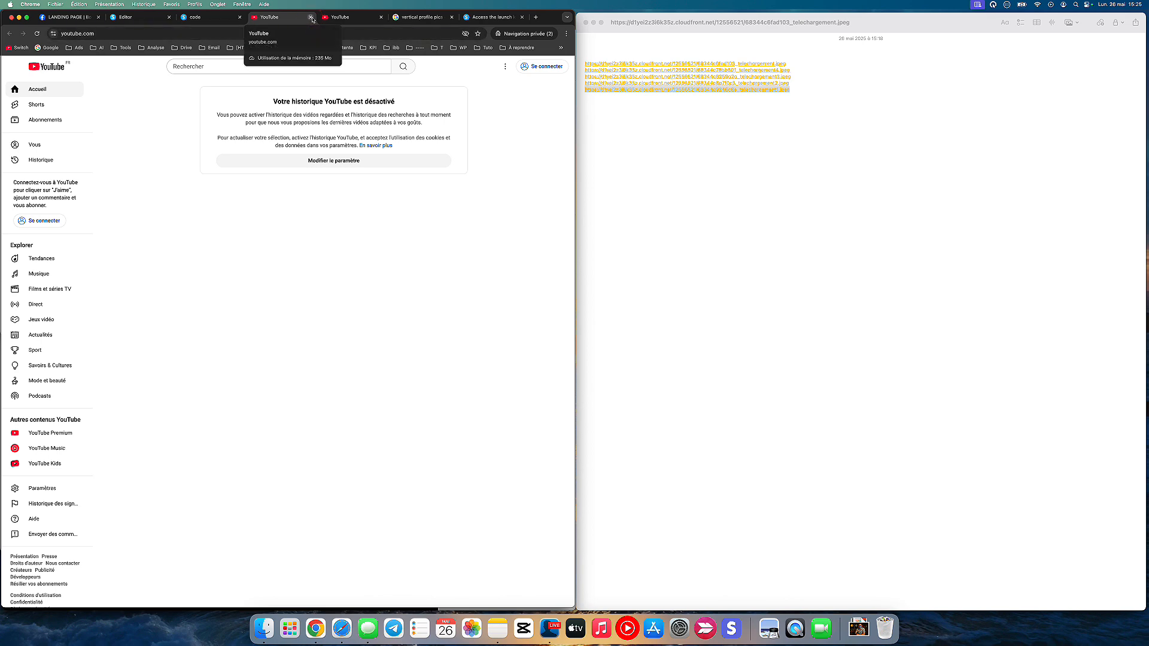
{"action": "left_click", "coordinate": [311, 18]}
{"action": "left_click", "coordinate": [312, 18]}
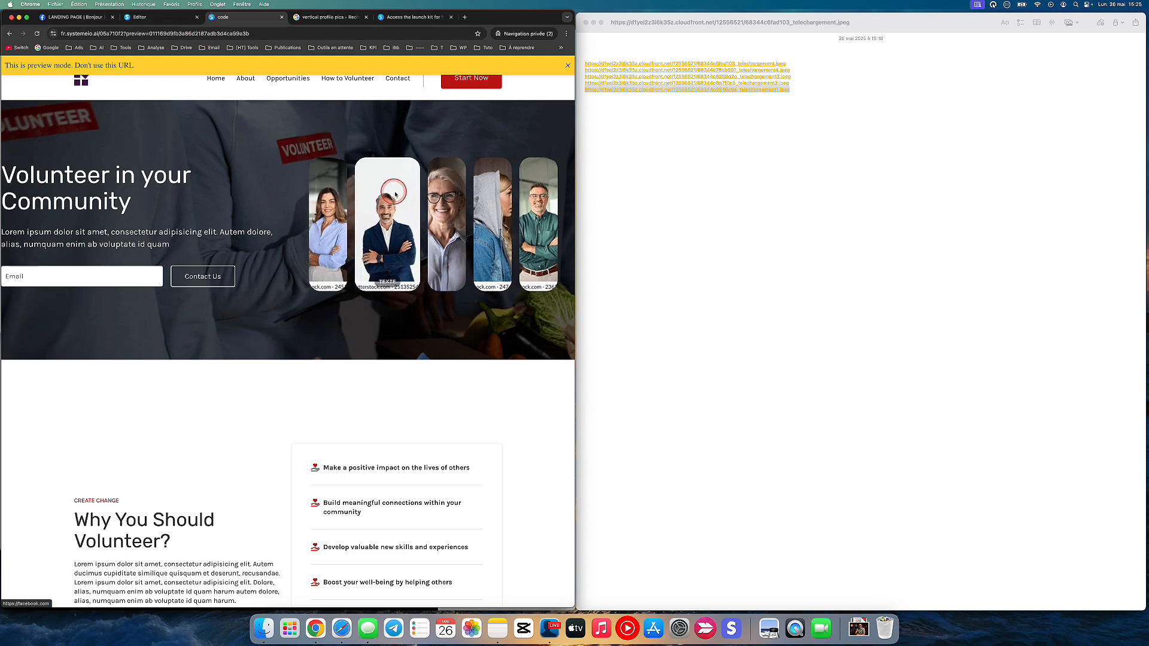
Test the first portrait's YouTube link and the second portrait's Facebook link in the preview, and close the opened pages.
{"action": "left_click", "coordinate": [330, 233]}
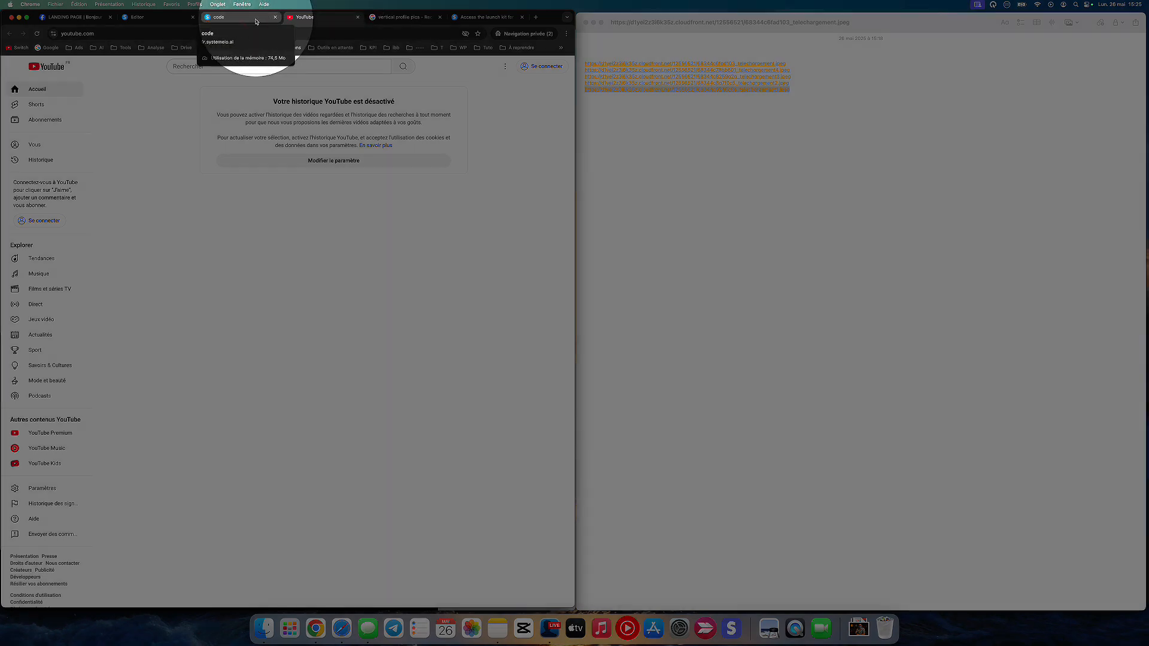
{"action": "left_click", "coordinate": [256, 20]}
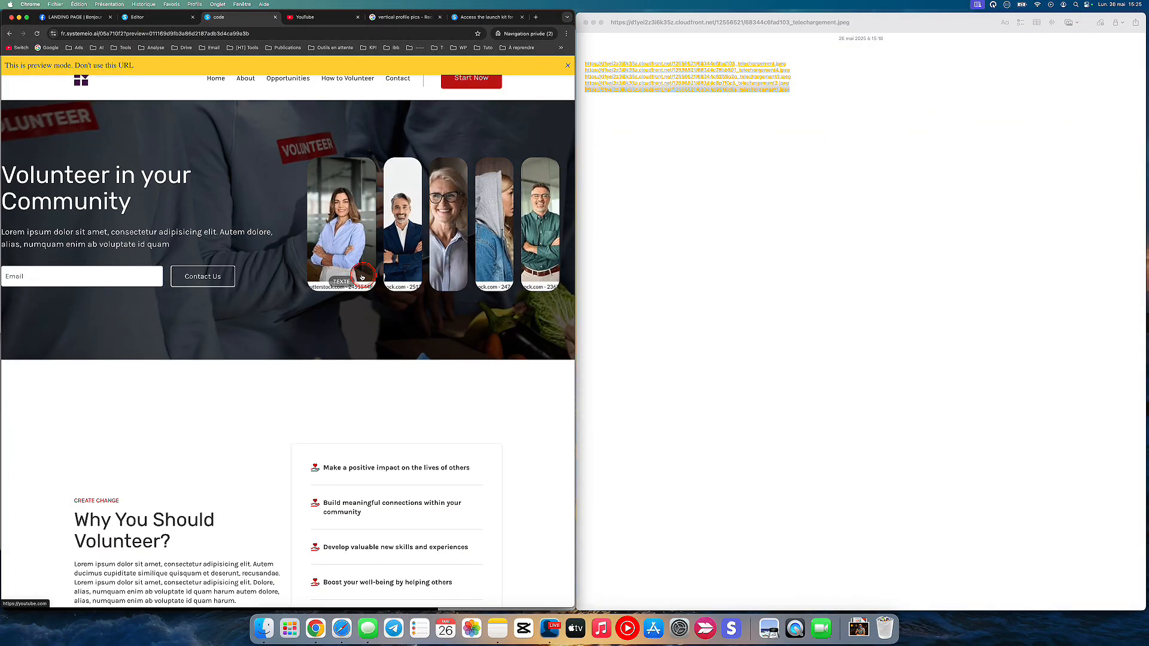
{"action": "left_click", "coordinate": [389, 218]}
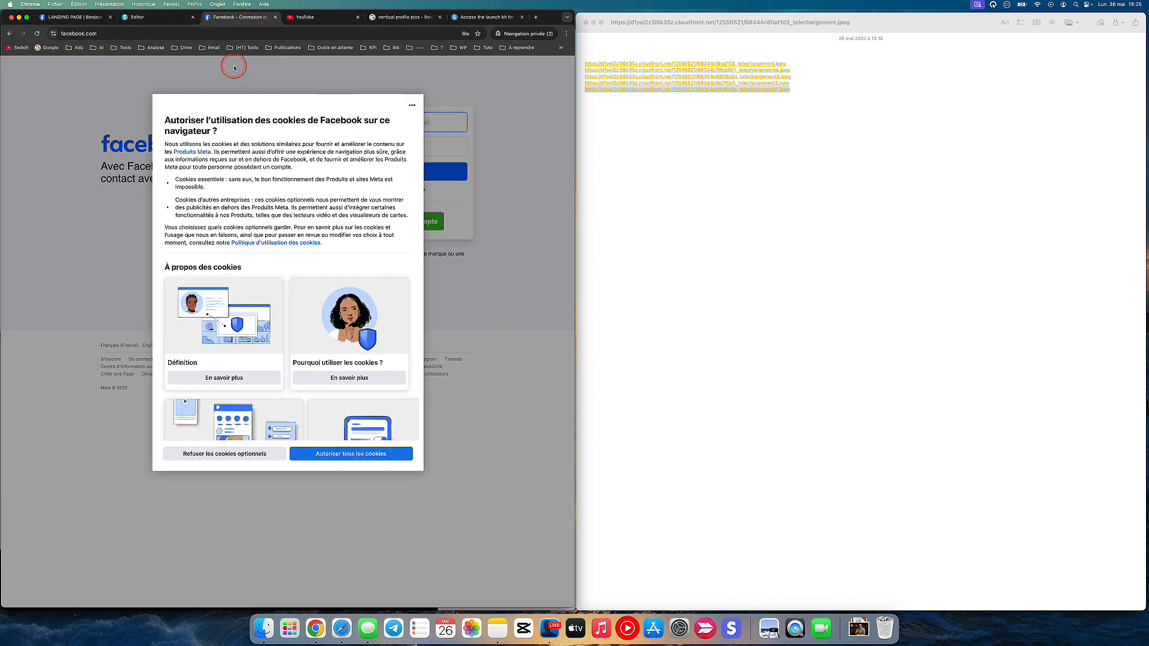
{"action": "left_click", "coordinate": [275, 17]}
{"action": "left_click", "coordinate": [275, 17]}
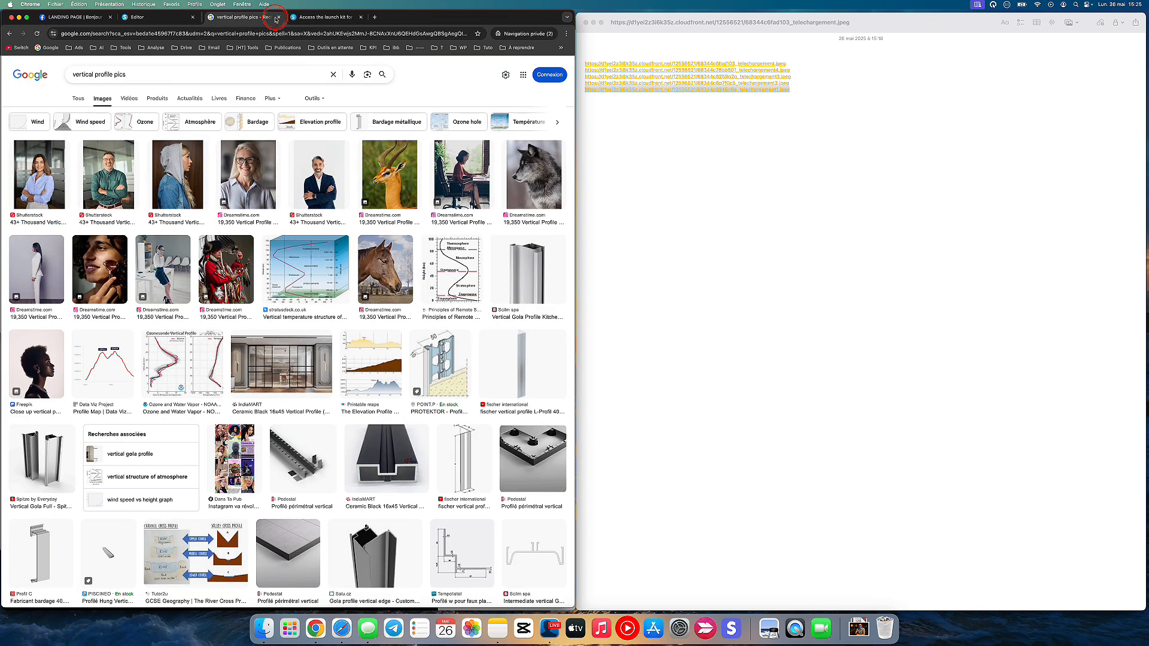
Close the HTML code window in the editor and open a fresh preview of the page.
{"action": "left_click", "coordinate": [154, 20]}
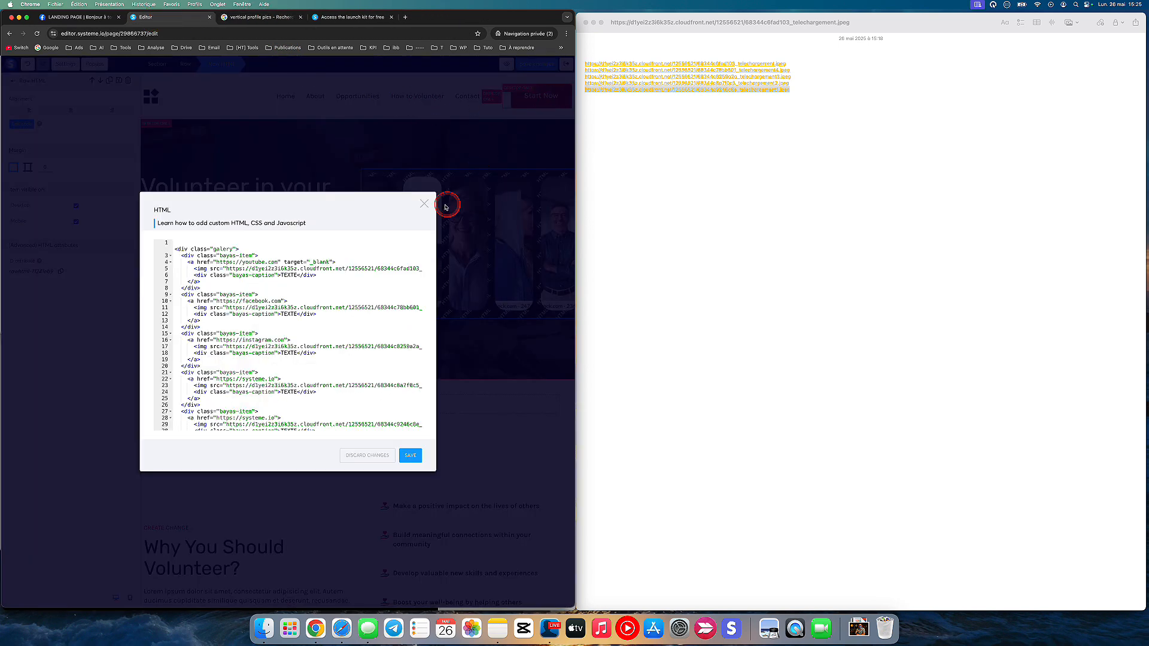
{"action": "left_click", "coordinate": [424, 204]}
{"action": "left_click", "coordinate": [506, 64]}
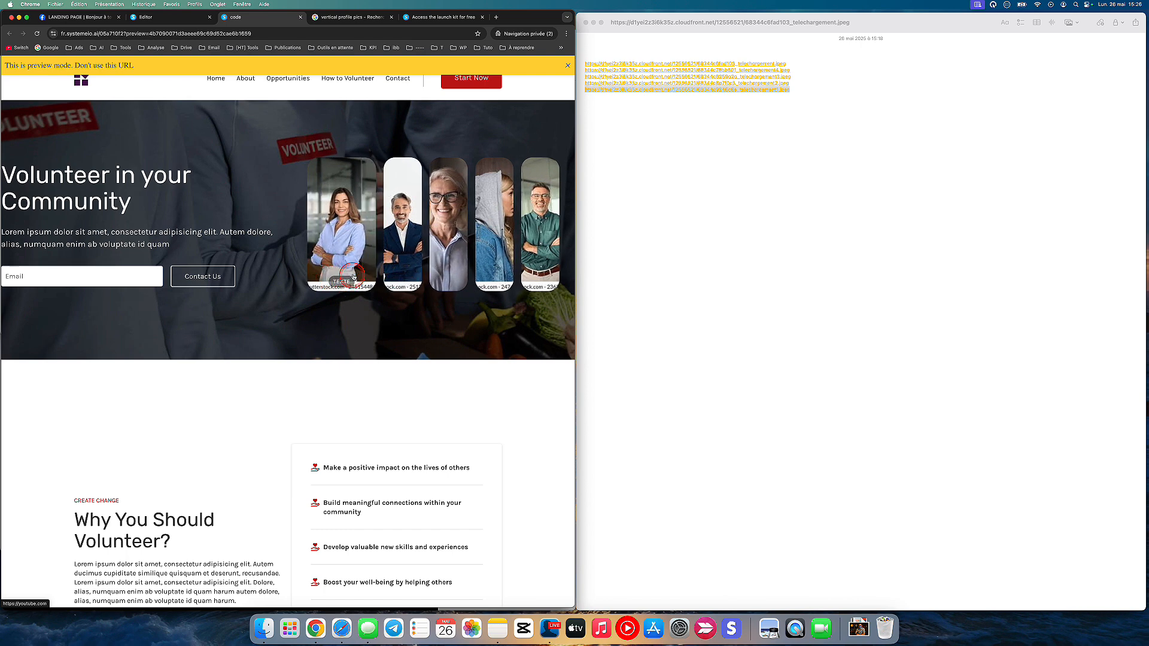
Replace the TEXTE caption of the first gallery item, the youtube.com one, with a woman's first name and save the HTML code.
{"action": "left_click", "coordinate": [156, 16]}
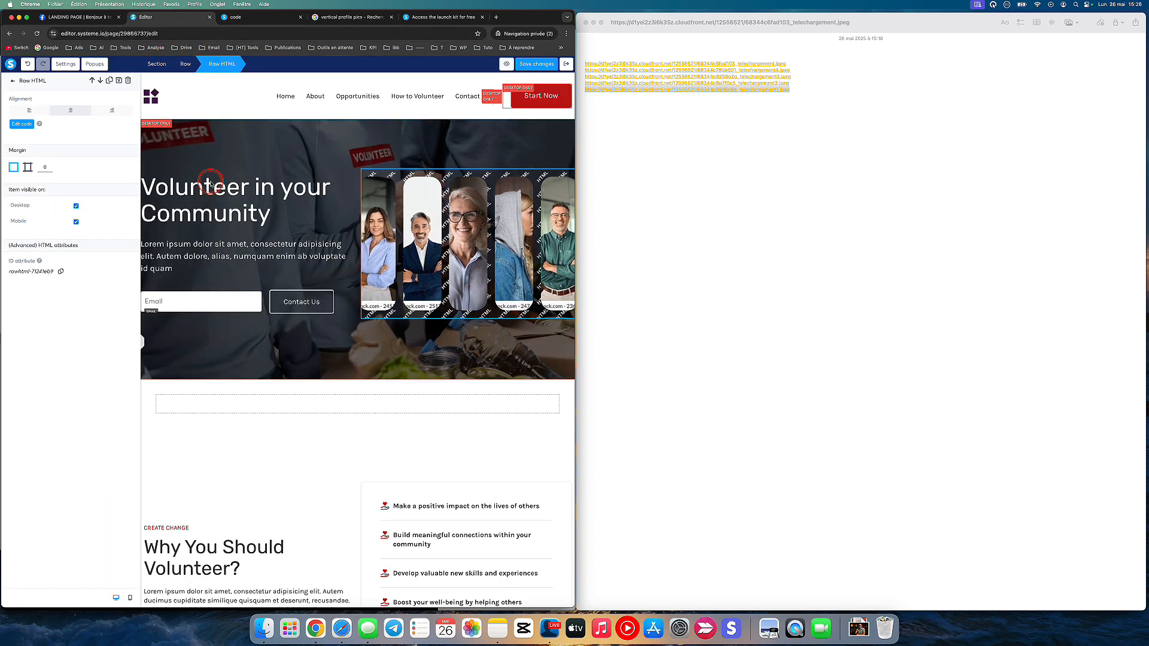
{"action": "left_click", "coordinate": [397, 180]}
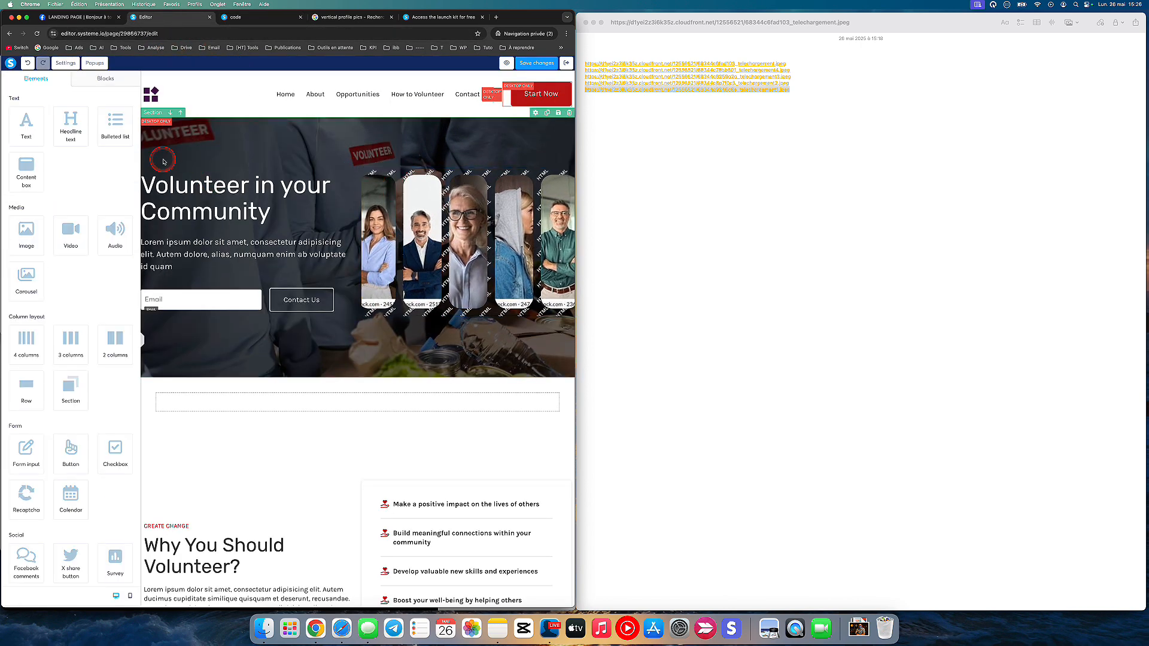
{"action": "left_click", "coordinate": [437, 188]}
{"action": "left_click", "coordinate": [30, 124]}
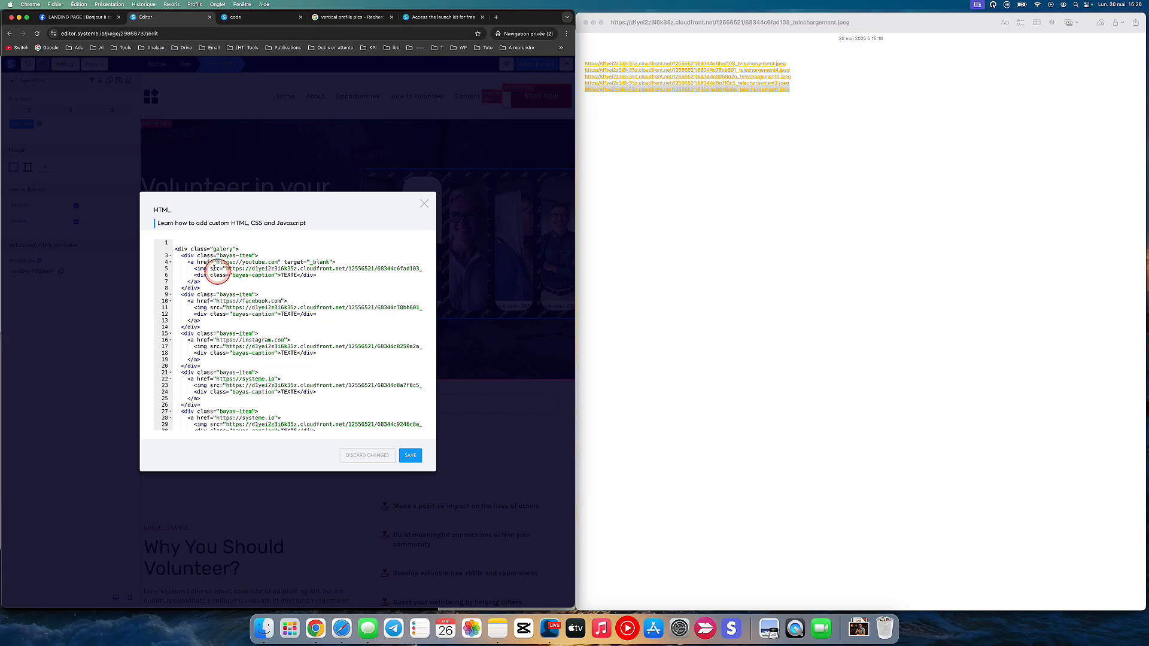
{"action": "left_click", "coordinate": [207, 261]}
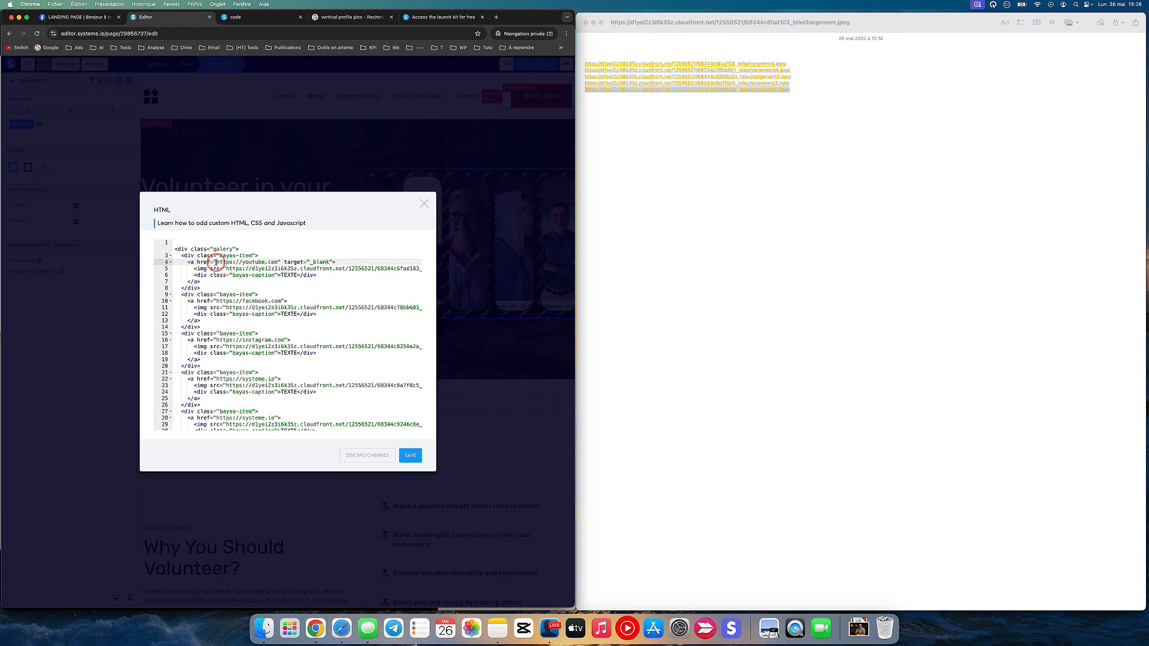
{"action": "left_click_drag", "start_coordinate": [217, 262], "coordinate": [270, 262]}
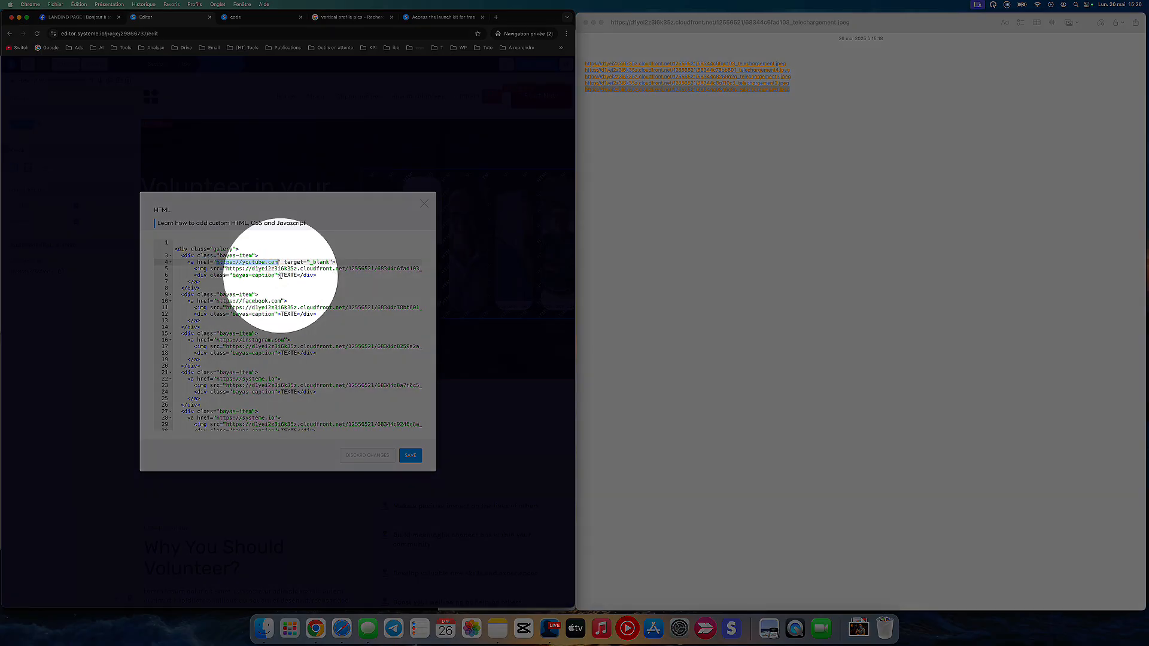
{"action": "double_click", "coordinate": [280, 275]}
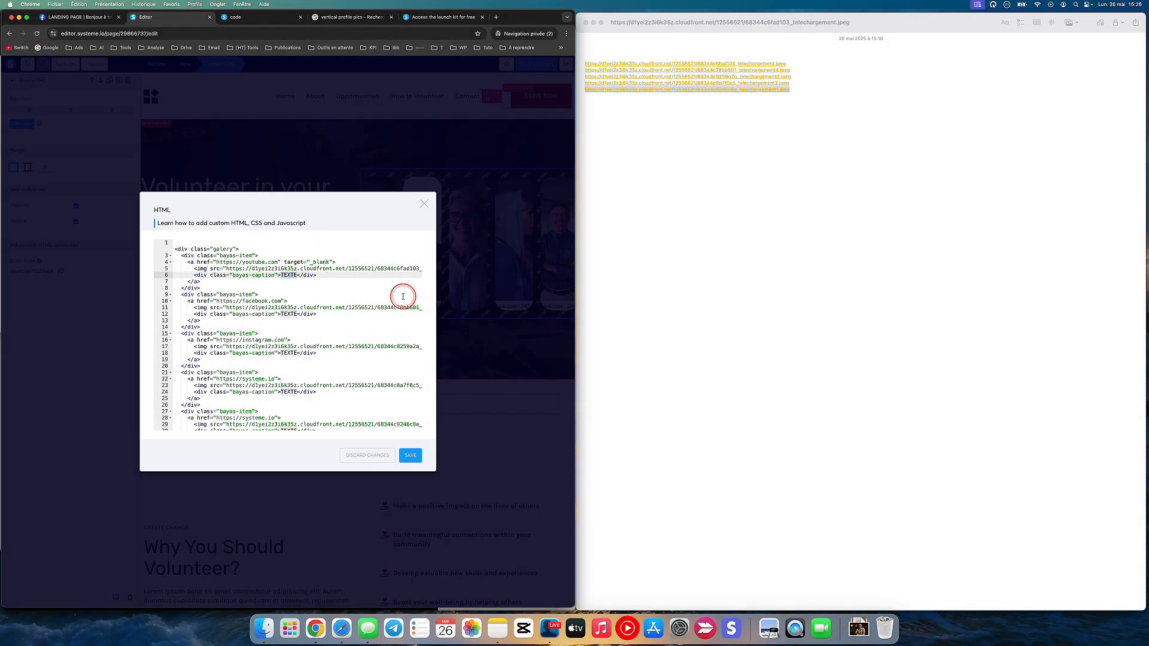
{"action": "type", "text": "Jessica"}
{"action": "left_click", "coordinate": [410, 455]}
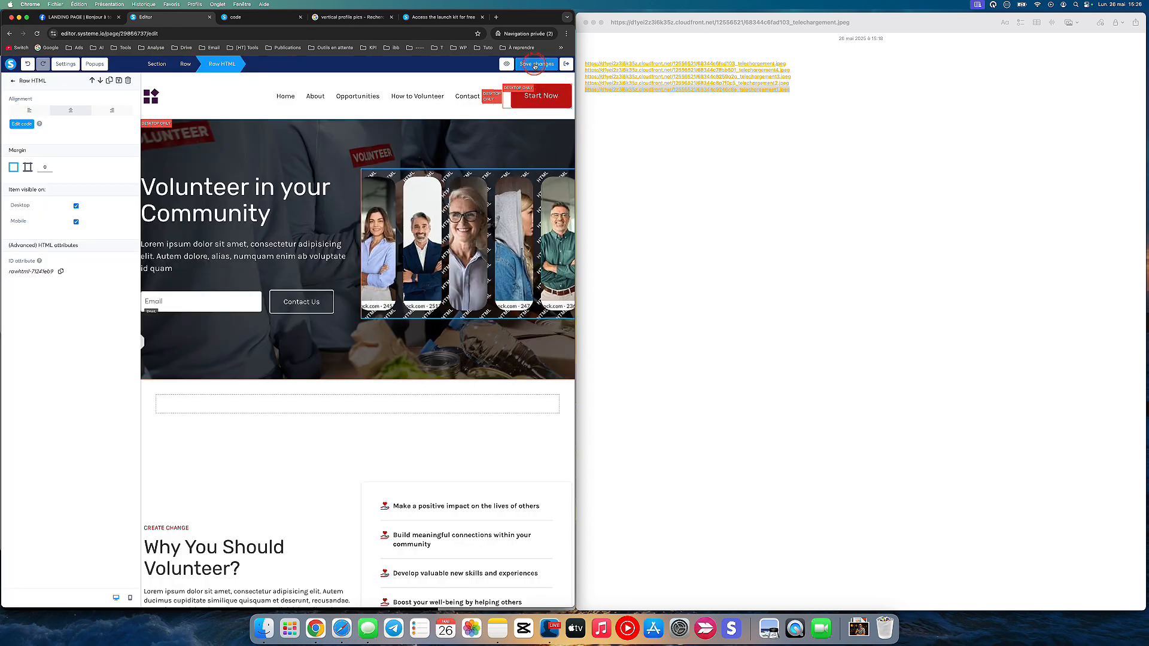
Preview the page and check the captions of the first two gallery portraits.
{"action": "left_click", "coordinate": [508, 64]}
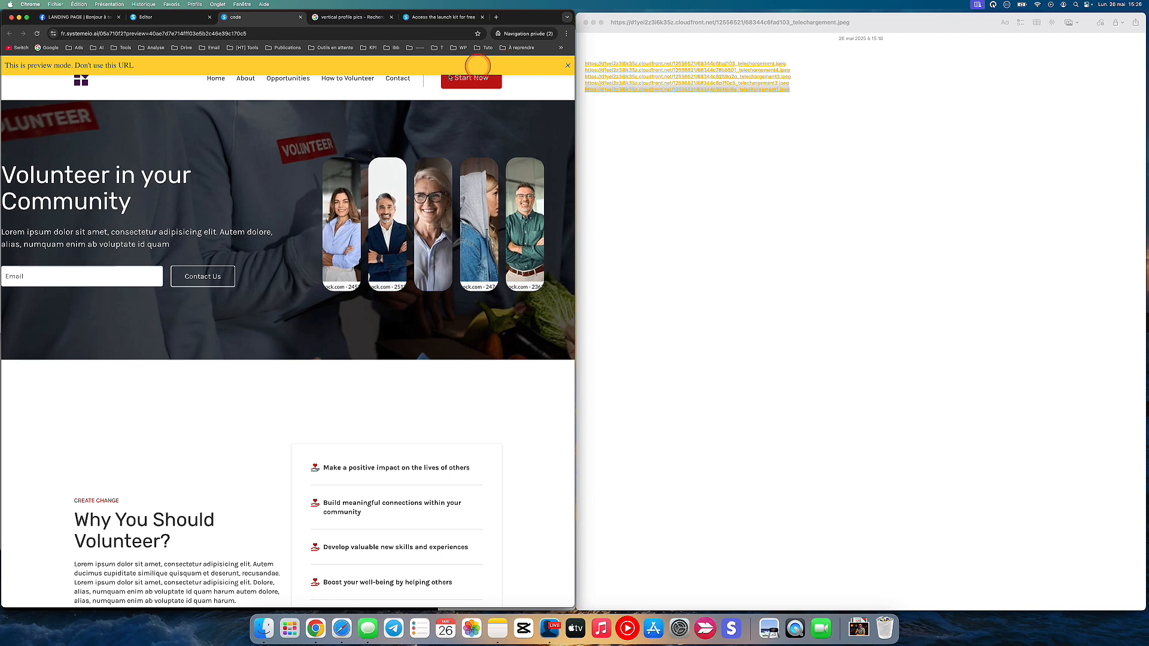
{"action": "mouse_move", "coordinate": [344, 268]}
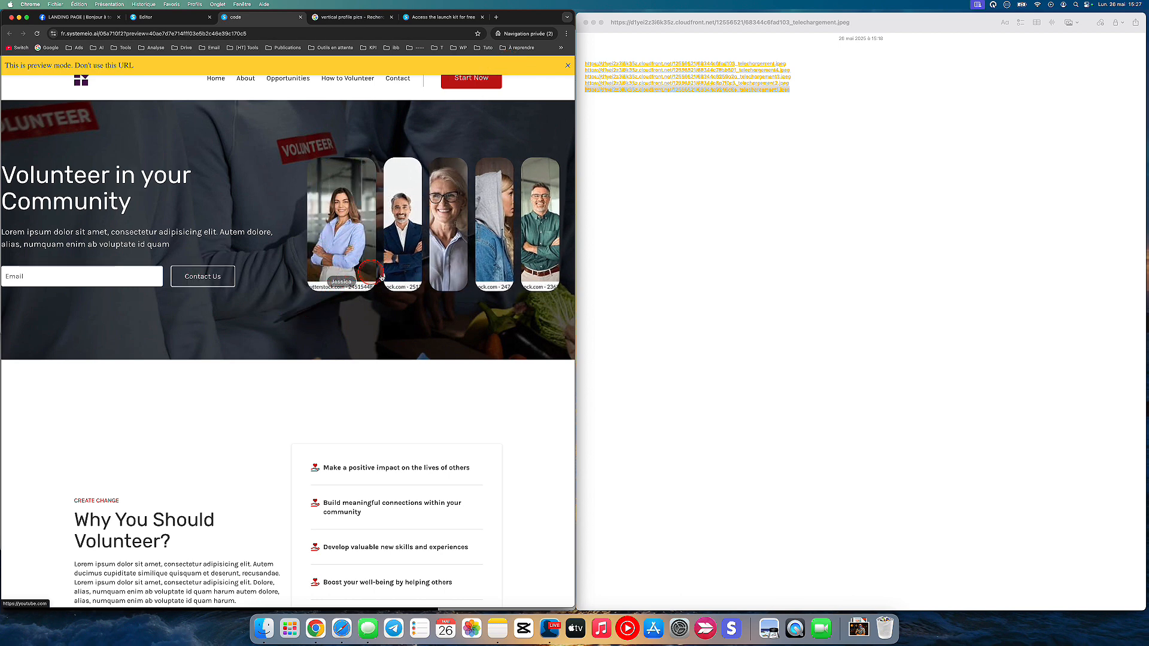
{"action": "mouse_move", "coordinate": [383, 286]}
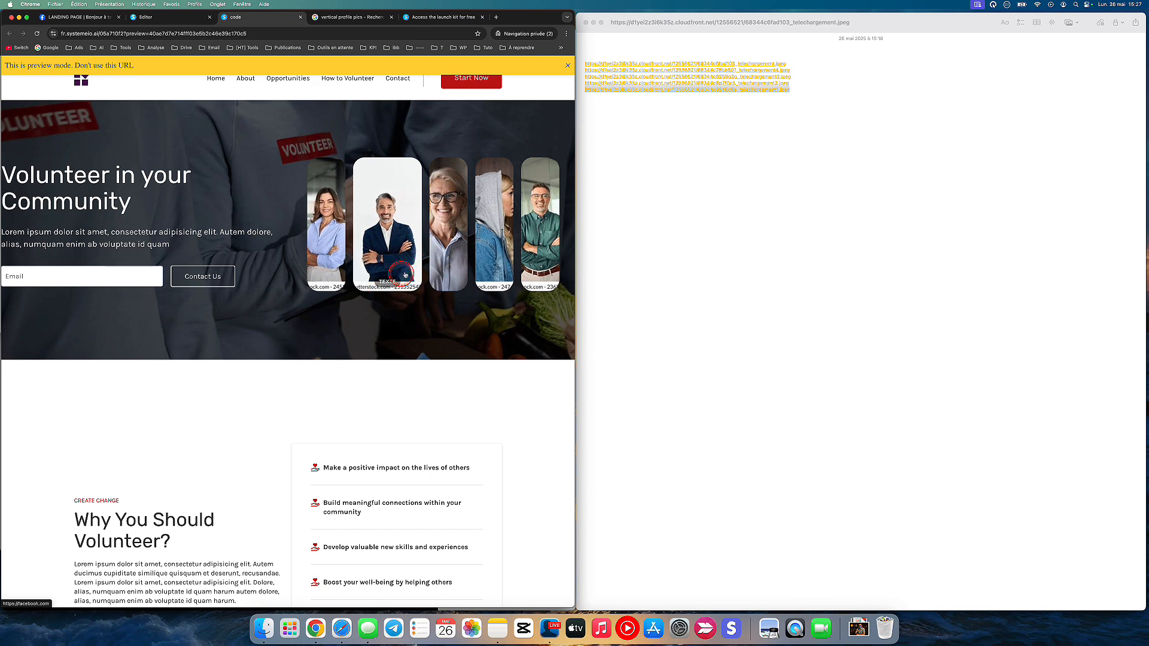
Add the first gallery link's target="_blank" attribute to the facebook.com link of the second item in the HTML code.
{"action": "left_click", "coordinate": [183, 19]}
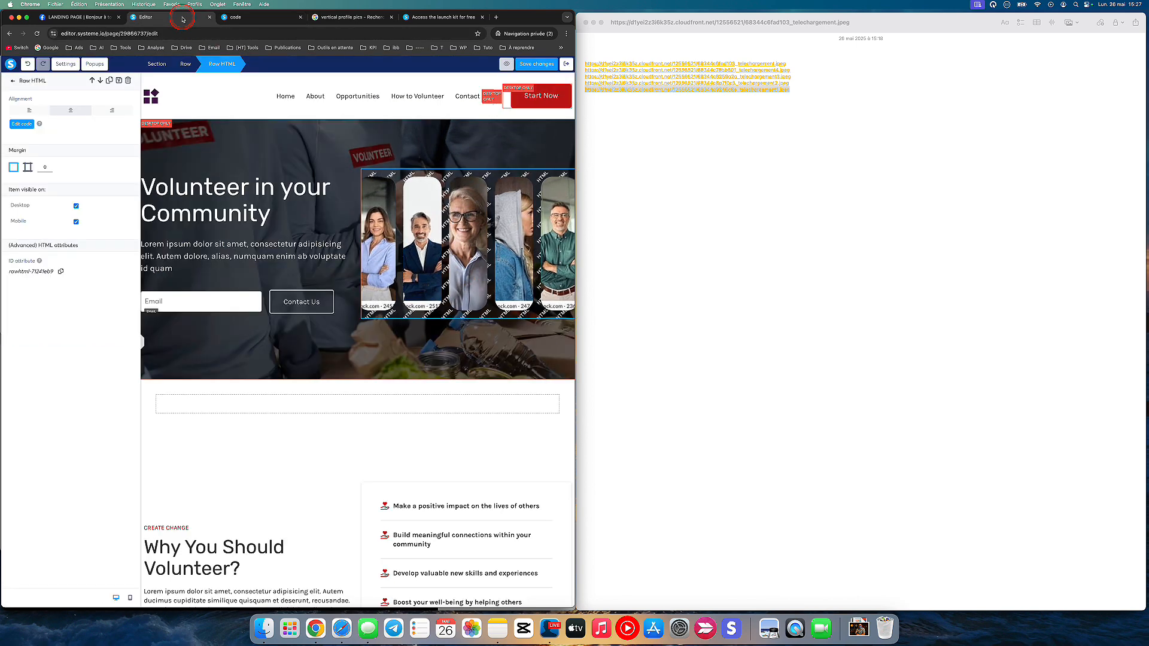
{"action": "left_click", "coordinate": [21, 124]}
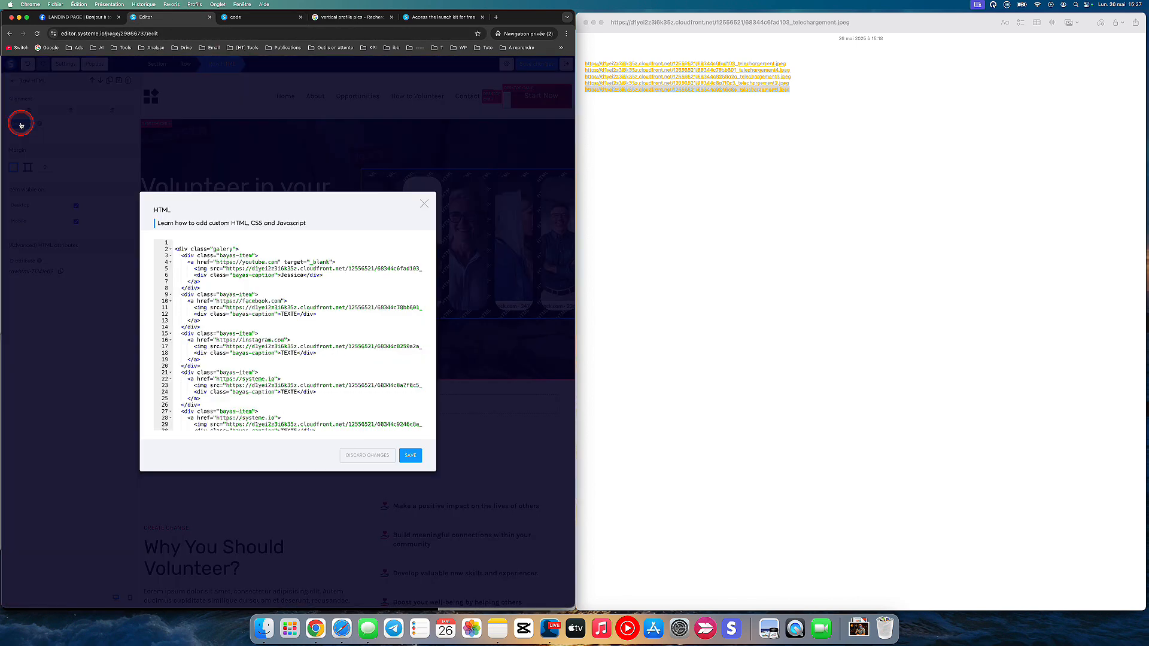
{"action": "left_click", "coordinate": [304, 291]}
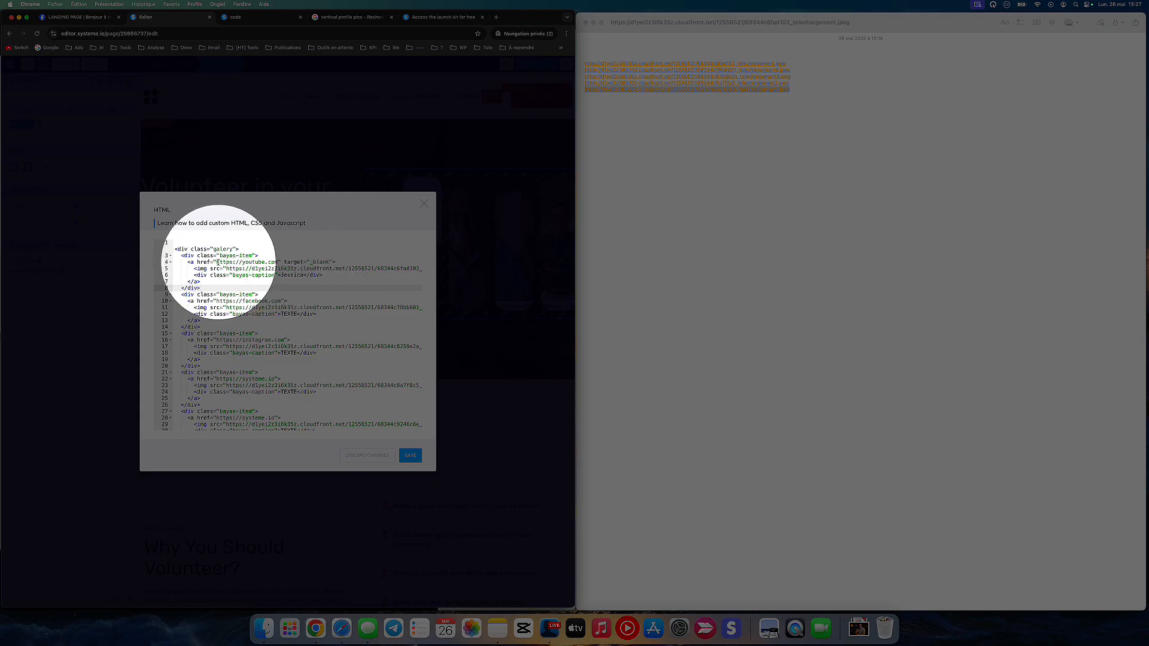
{"action": "left_click", "coordinate": [232, 262]}
{"action": "left_click_drag", "start_coordinate": [233, 262], "coordinate": [276, 263]}
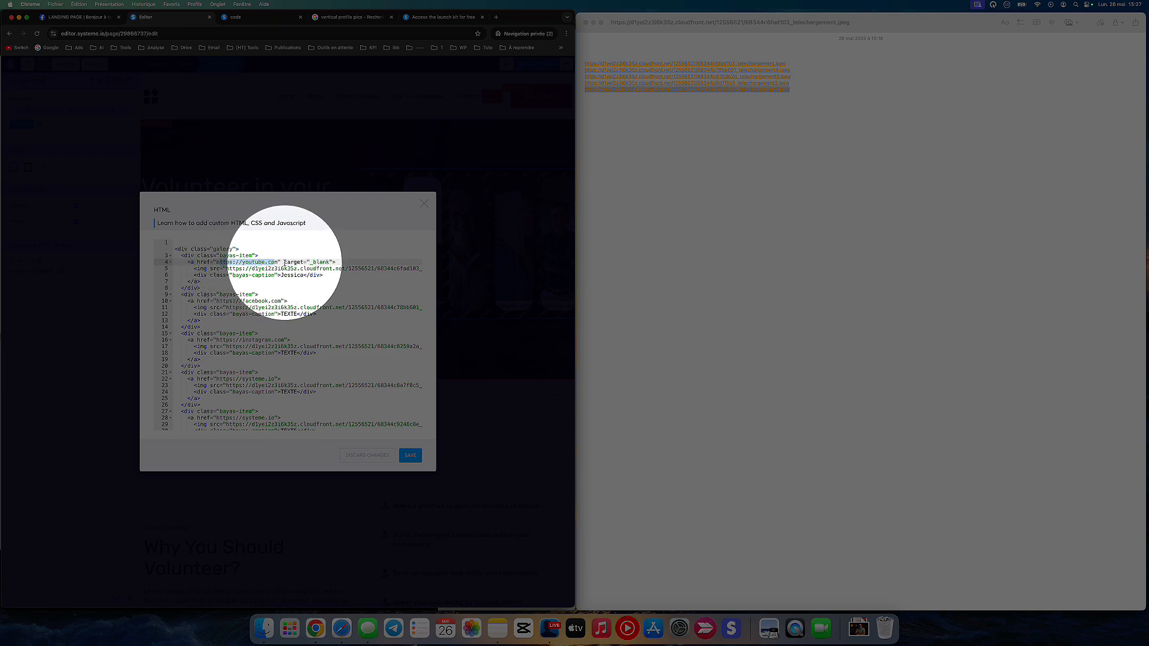
{"action": "left_click_drag", "start_coordinate": [284, 262], "coordinate": [332, 262]}
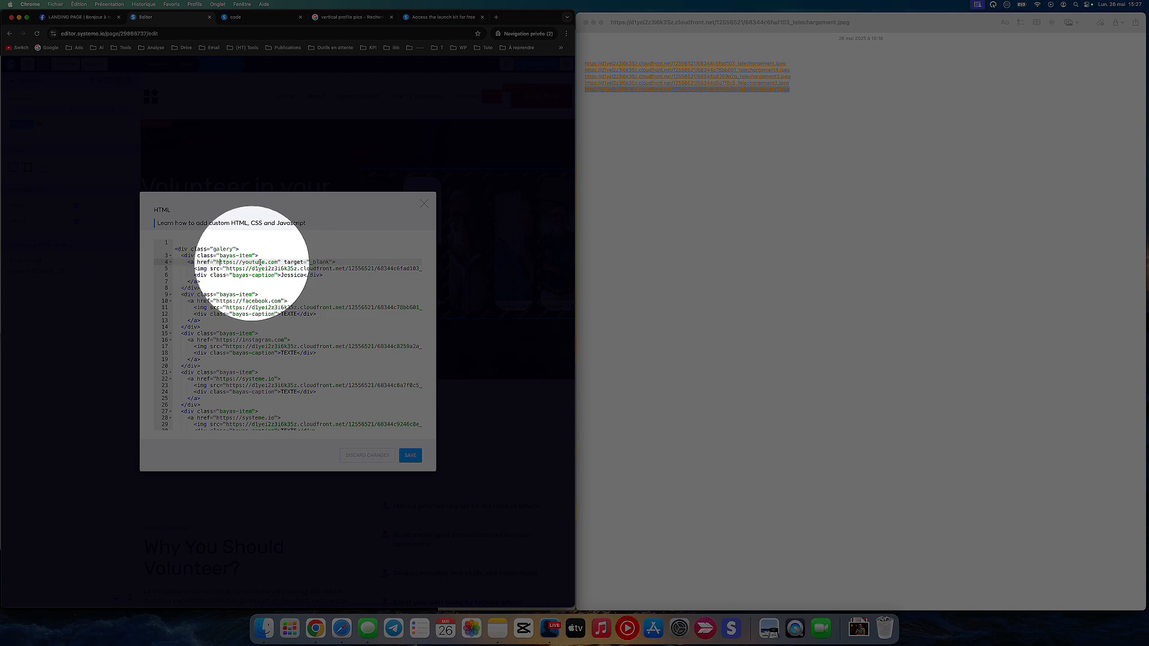
{"action": "left_click", "coordinate": [285, 261]}
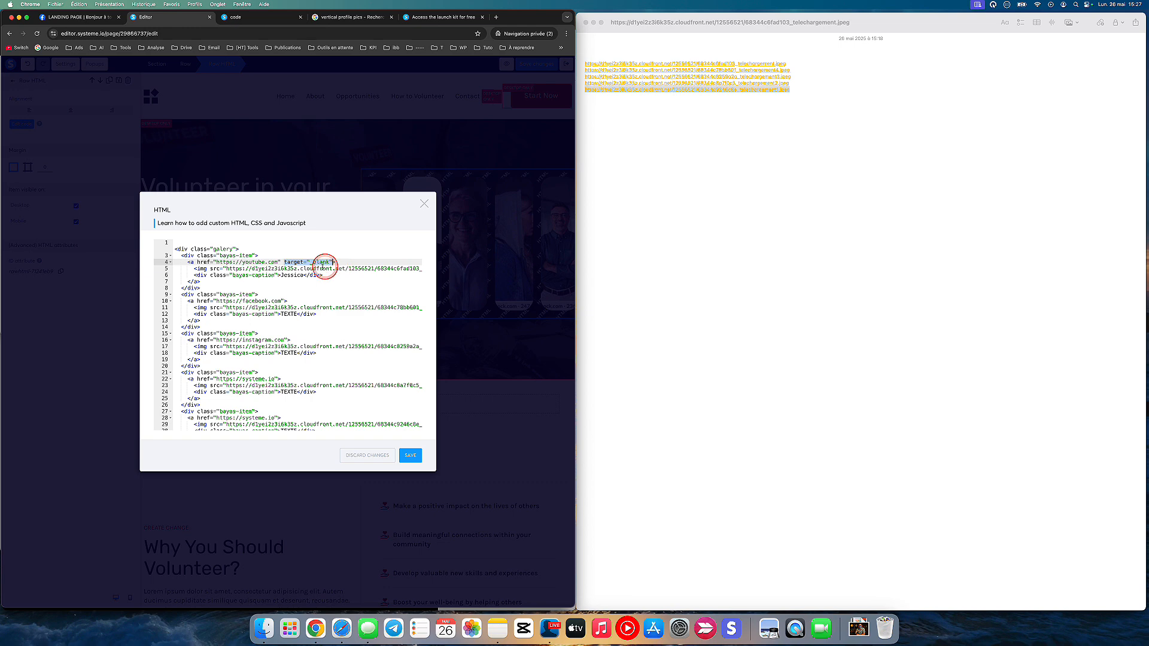
{"action": "left_click", "coordinate": [285, 300]}
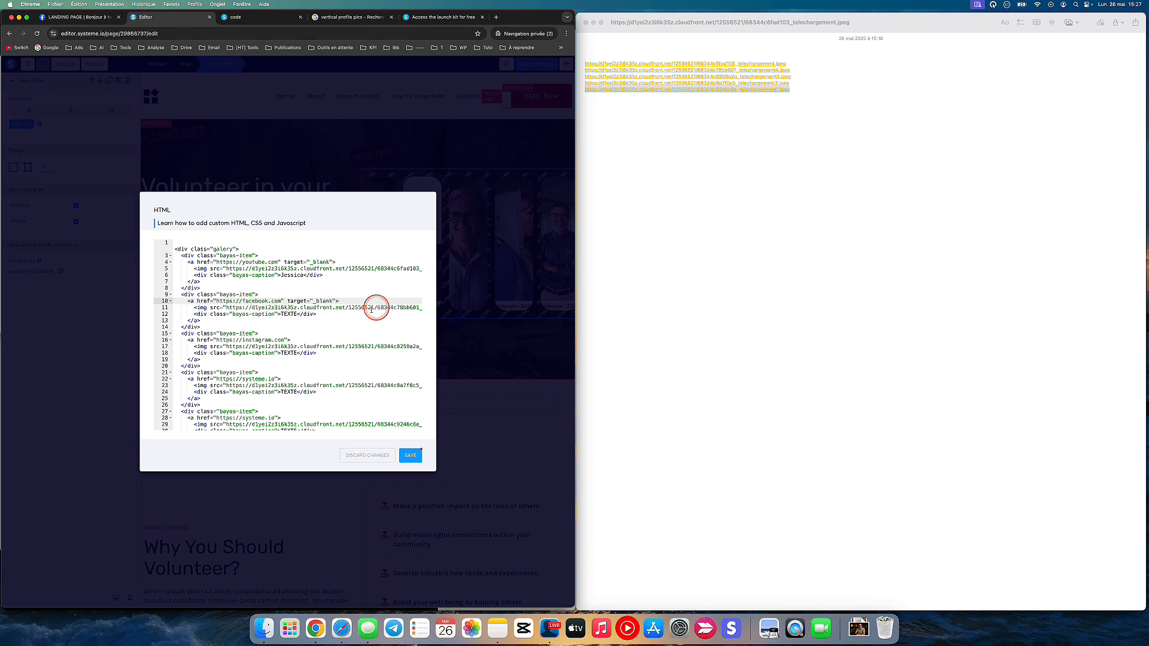
Add target="_blank" to the instagram.com link of the third gallery item and save the HTML code.
{"action": "left_click", "coordinate": [288, 340]}
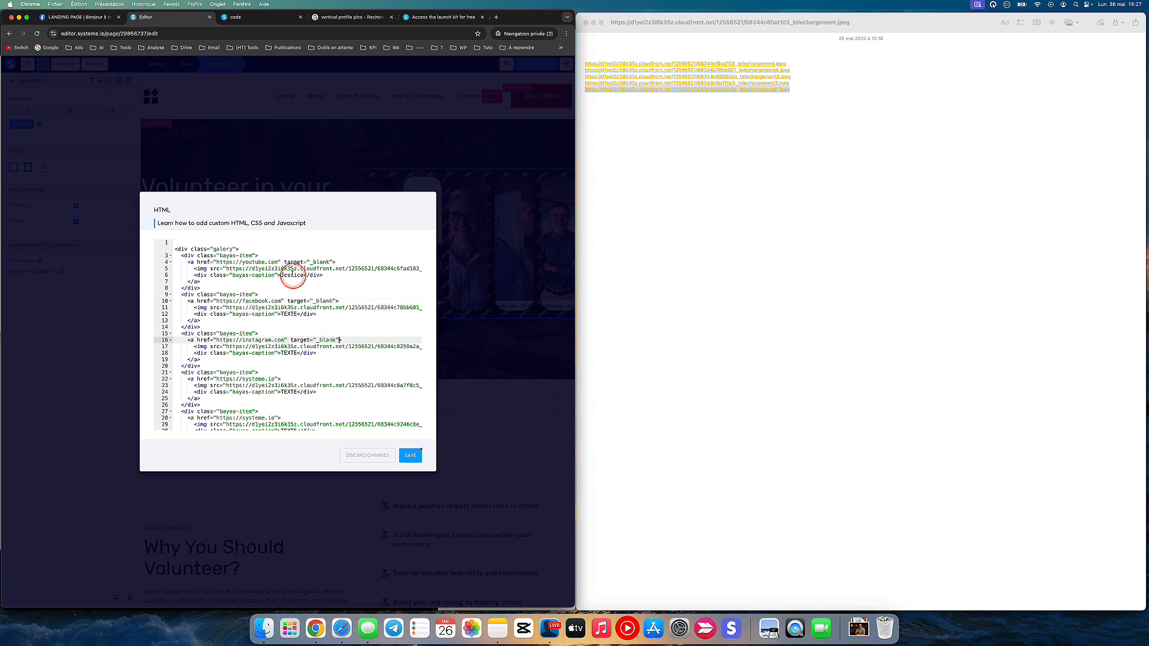
{"action": "scroll", "coordinate": [320, 366], "scroll_direction": "down", "scroll_amount": 2}
{"action": "scroll", "coordinate": [316, 304], "scroll_direction": "up", "scroll_amount": 1}
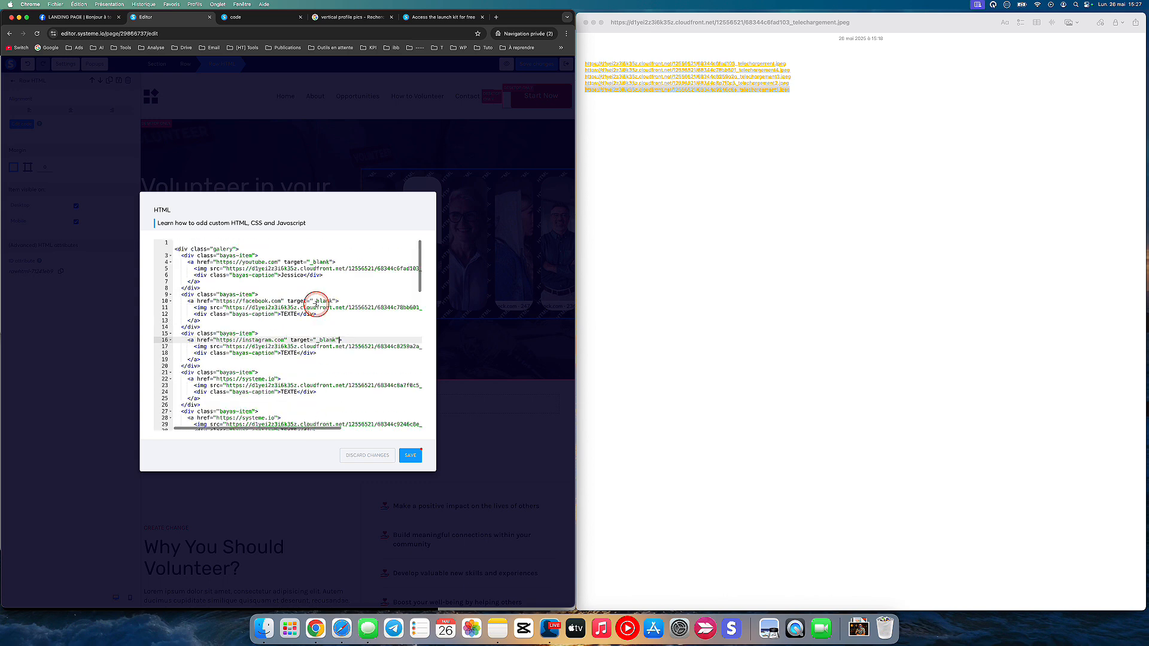
{"action": "scroll", "coordinate": [331, 377], "scroll_direction": "down", "scroll_amount": 1}
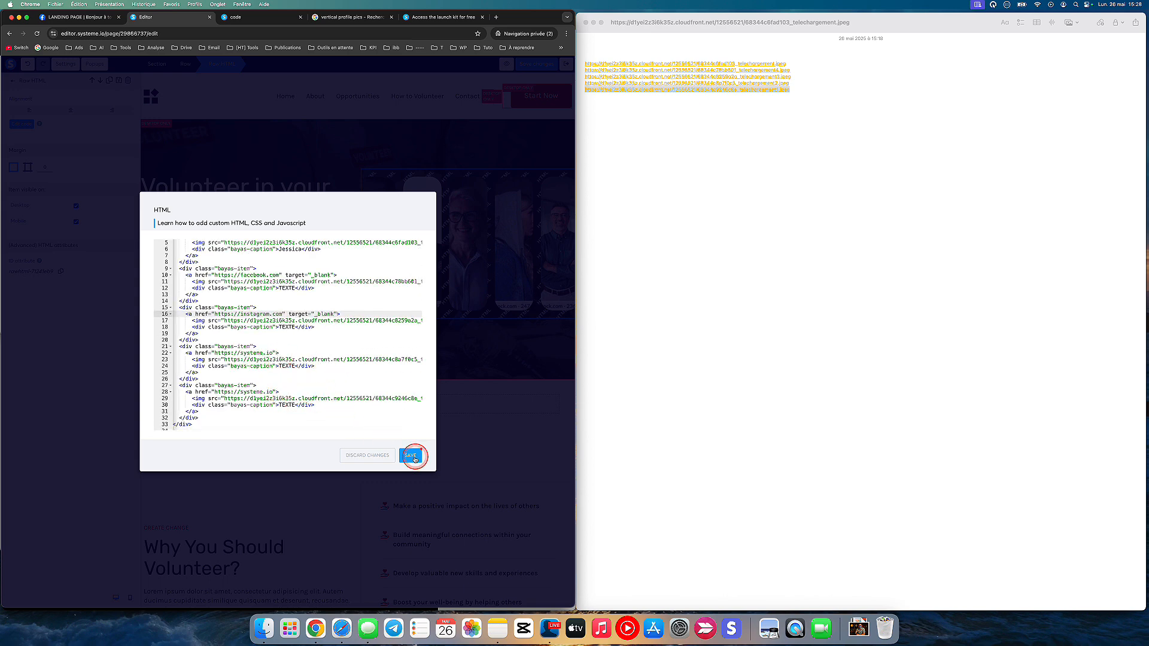
{"action": "left_click", "coordinate": [411, 457]}
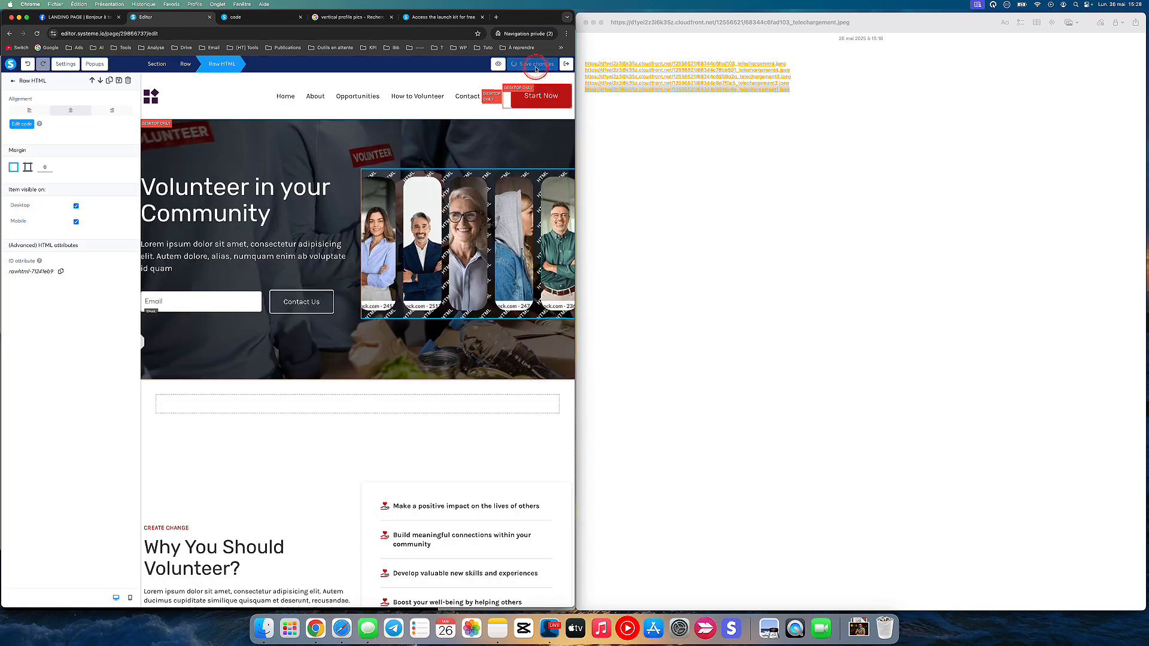
Preview the page and test the links of the first four gallery portraits one after another.
{"action": "left_click", "coordinate": [510, 65]}
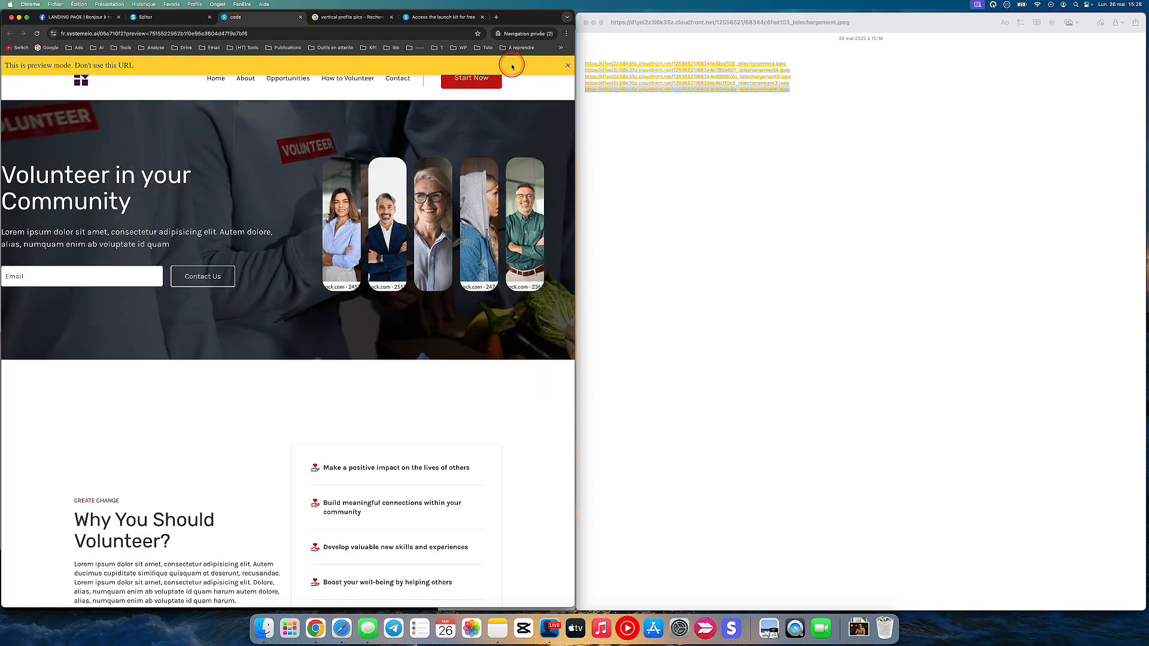
{"action": "mouse_move", "coordinate": [342, 281]}
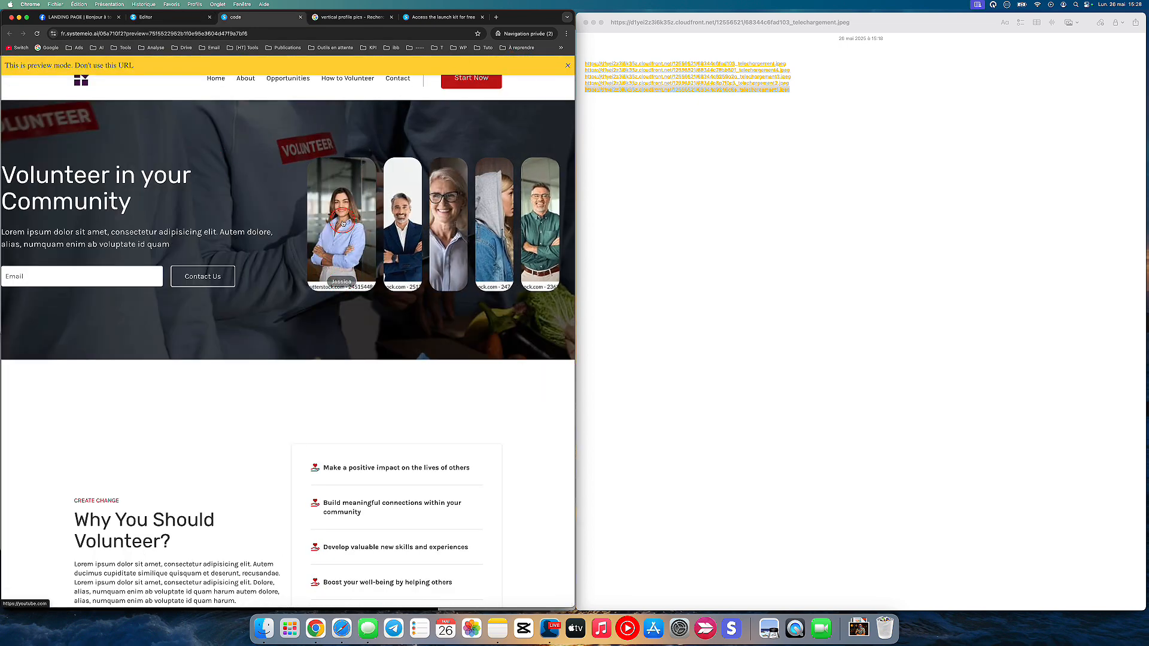
{"action": "left_click", "coordinate": [343, 224]}
{"action": "left_click", "coordinate": [256, 19]}
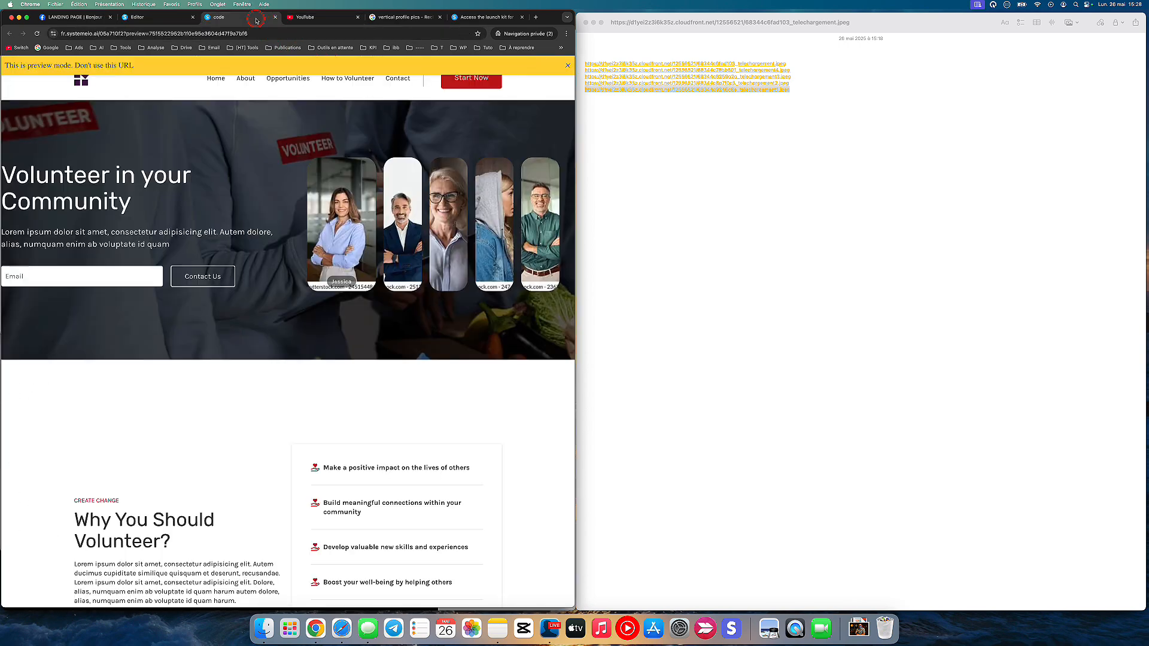
{"action": "left_click", "coordinate": [401, 223]}
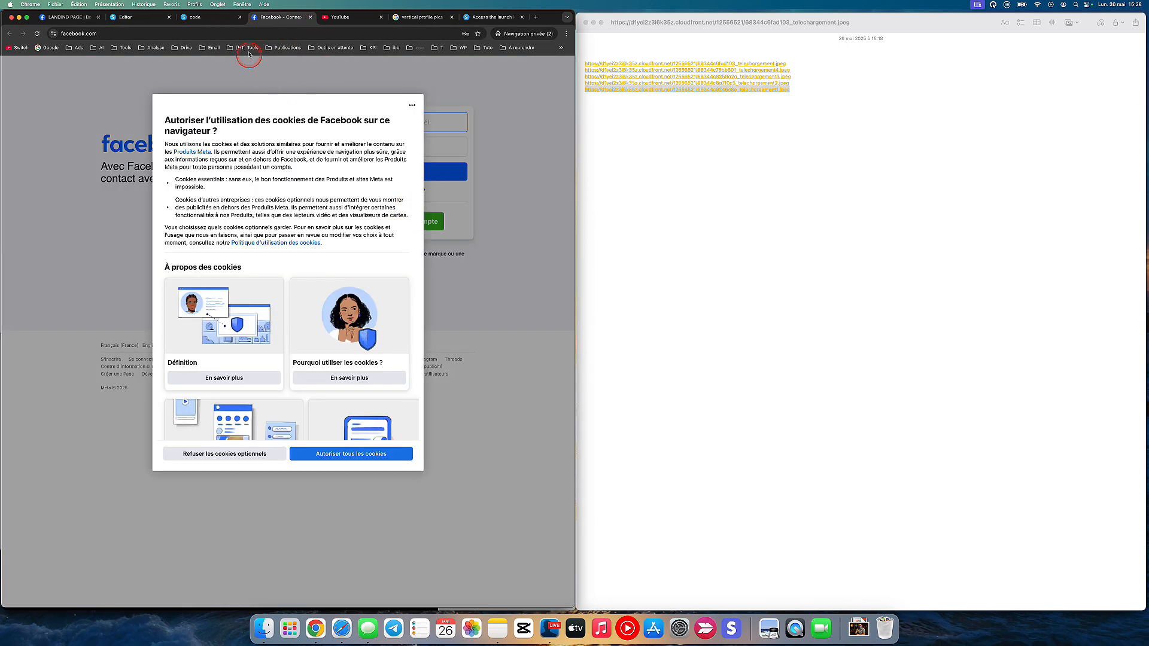
{"action": "left_click", "coordinate": [225, 17]}
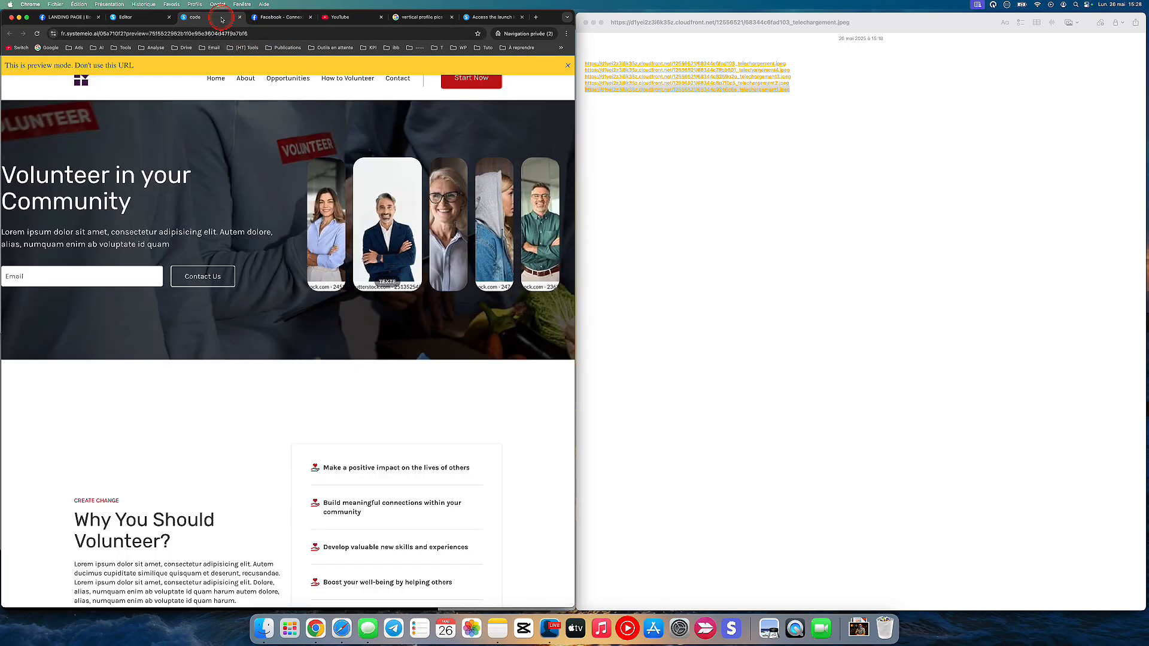
{"action": "left_click", "coordinate": [434, 223]}
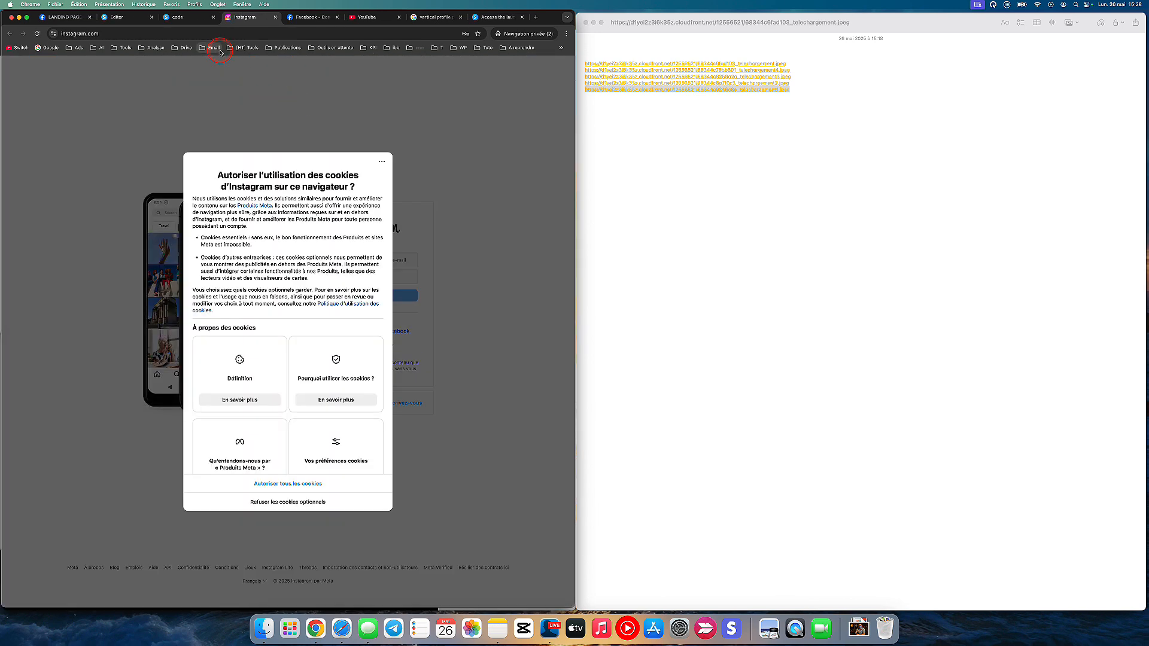
{"action": "left_click", "coordinate": [210, 19]}
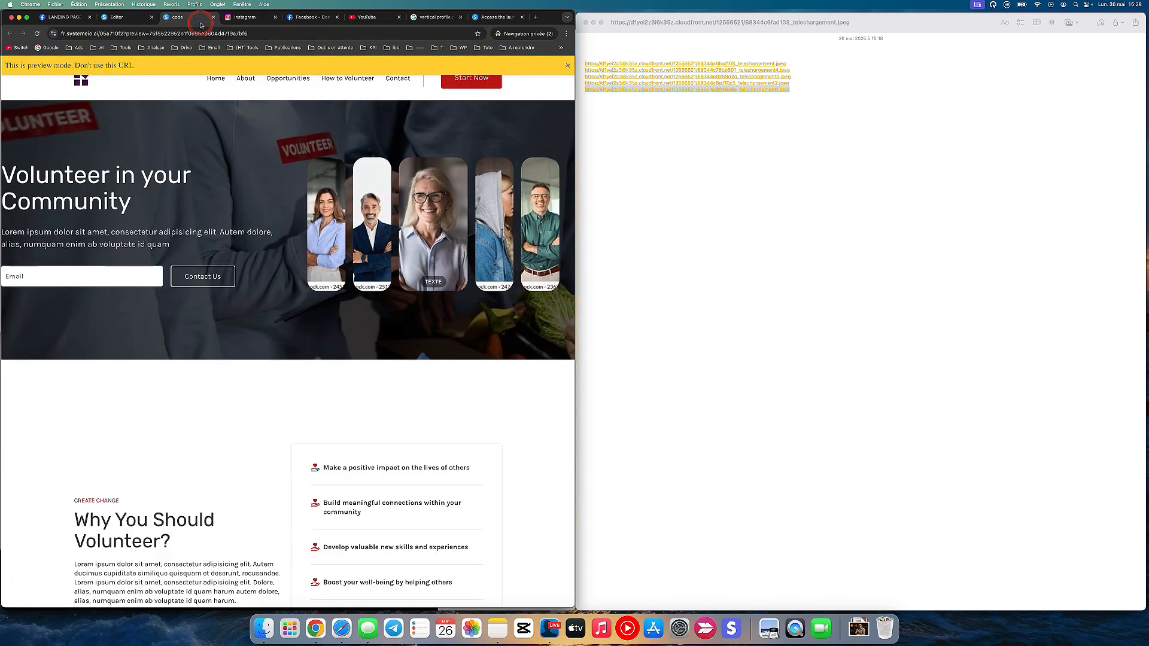
{"action": "left_click", "coordinate": [464, 239]}
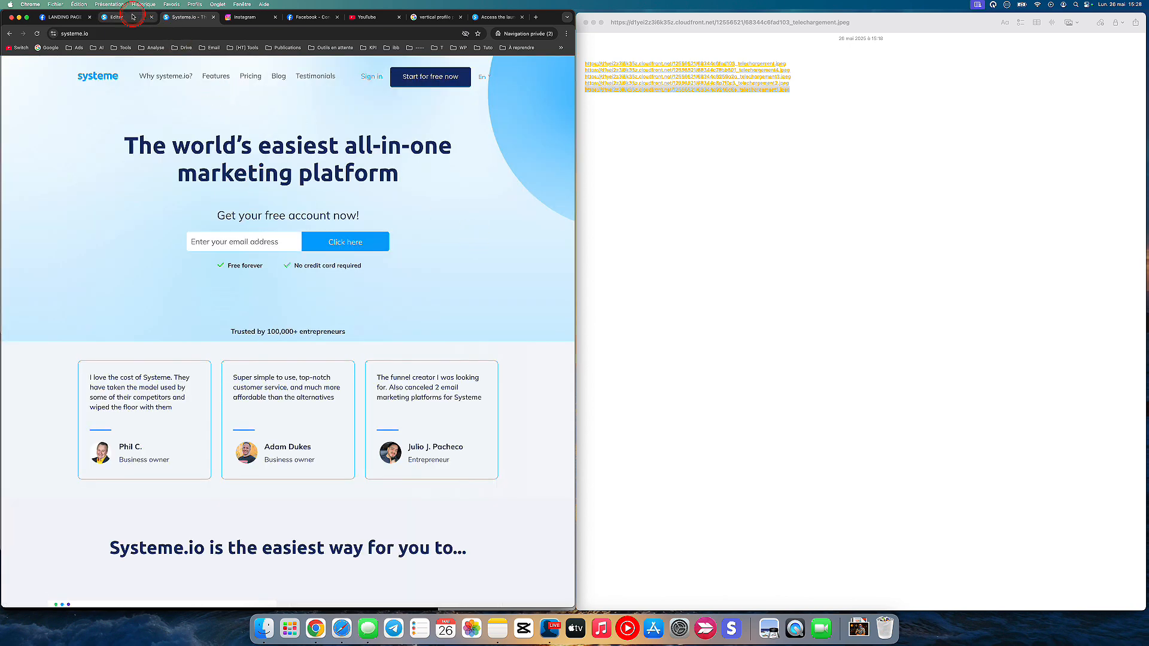
Reopen the gallery's HTML code in the editor and remove target="_blank" from the instagram.com link.
{"action": "left_click", "coordinate": [122, 17]}
{"action": "left_click", "coordinate": [17, 133]}
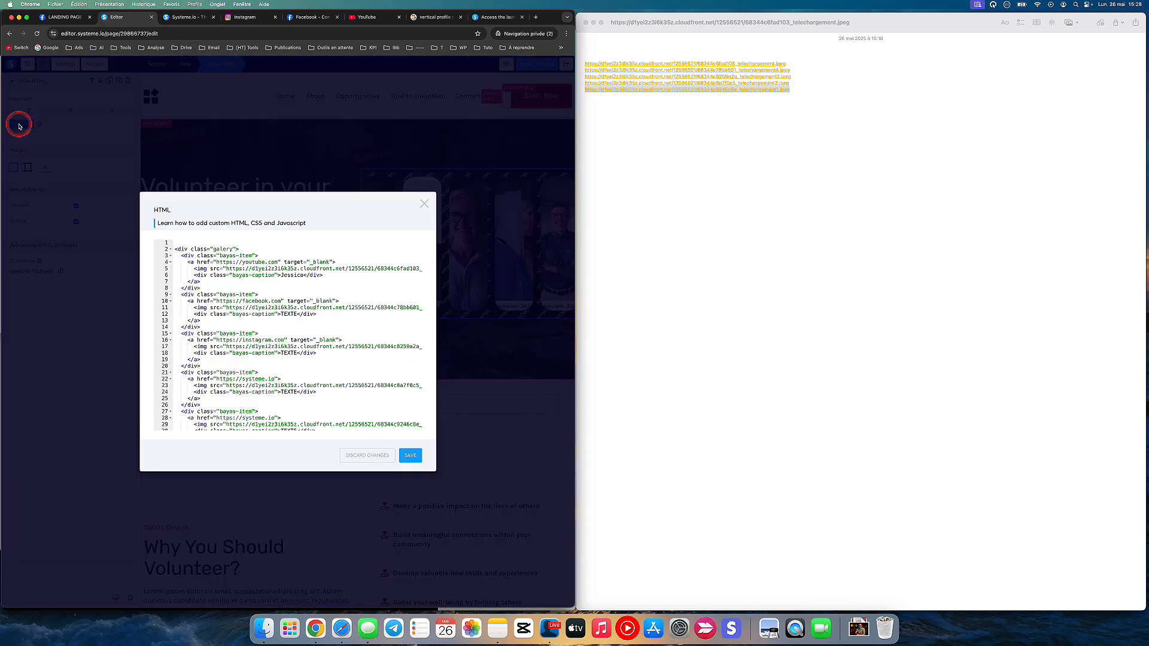
{"action": "left_click", "coordinate": [324, 364]}
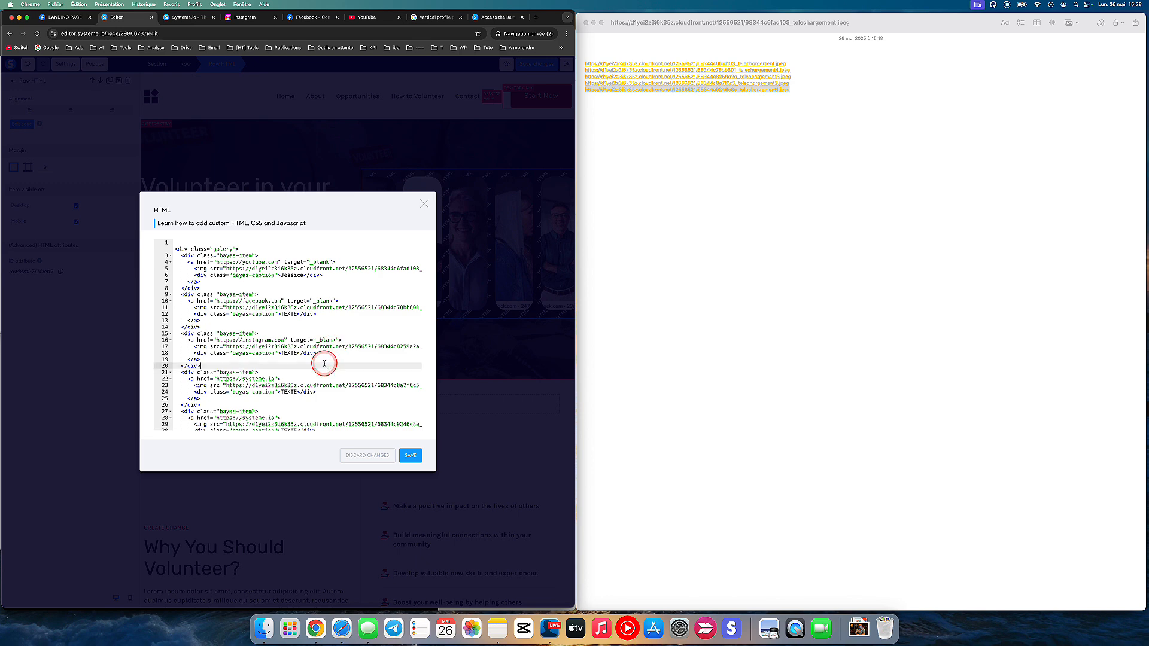
{"action": "double_click", "coordinate": [305, 339]}
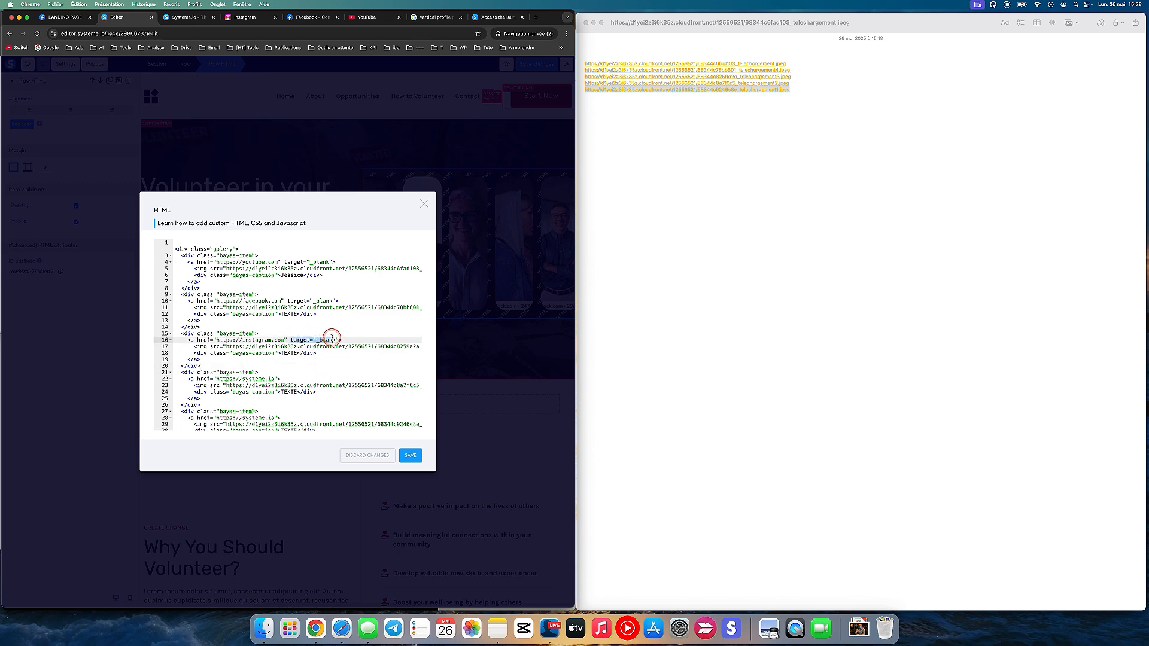
{"action": "left_click_drag", "start_coordinate": [331, 337], "coordinate": [339, 339]}
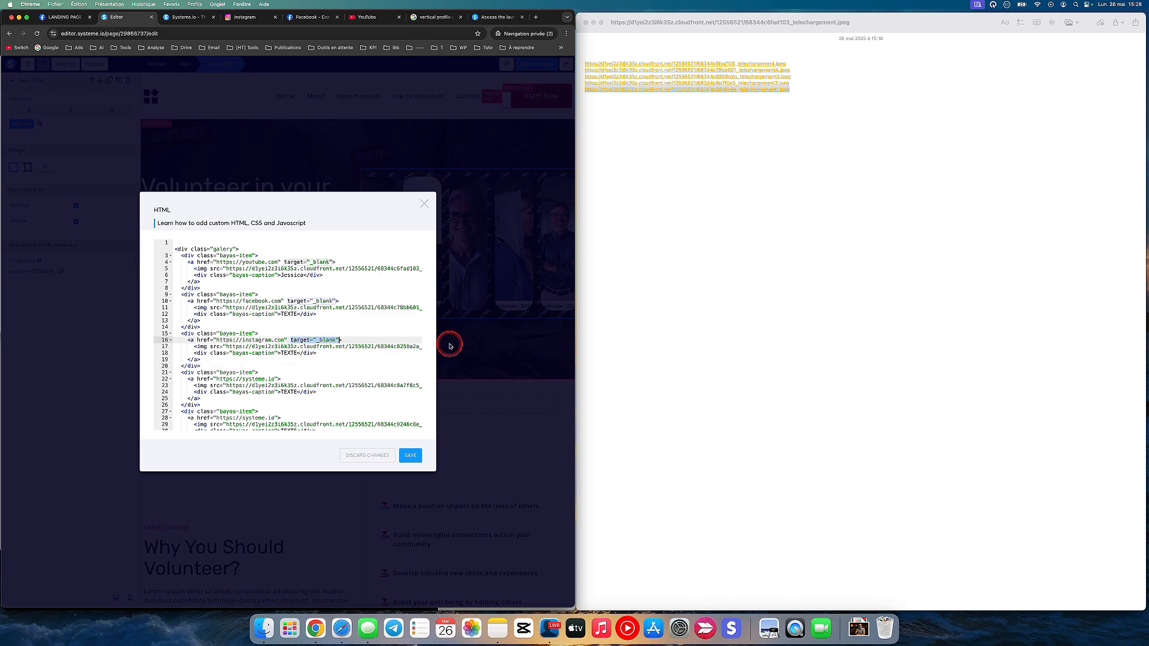
{"action": "key", "text": "BackSpace"}
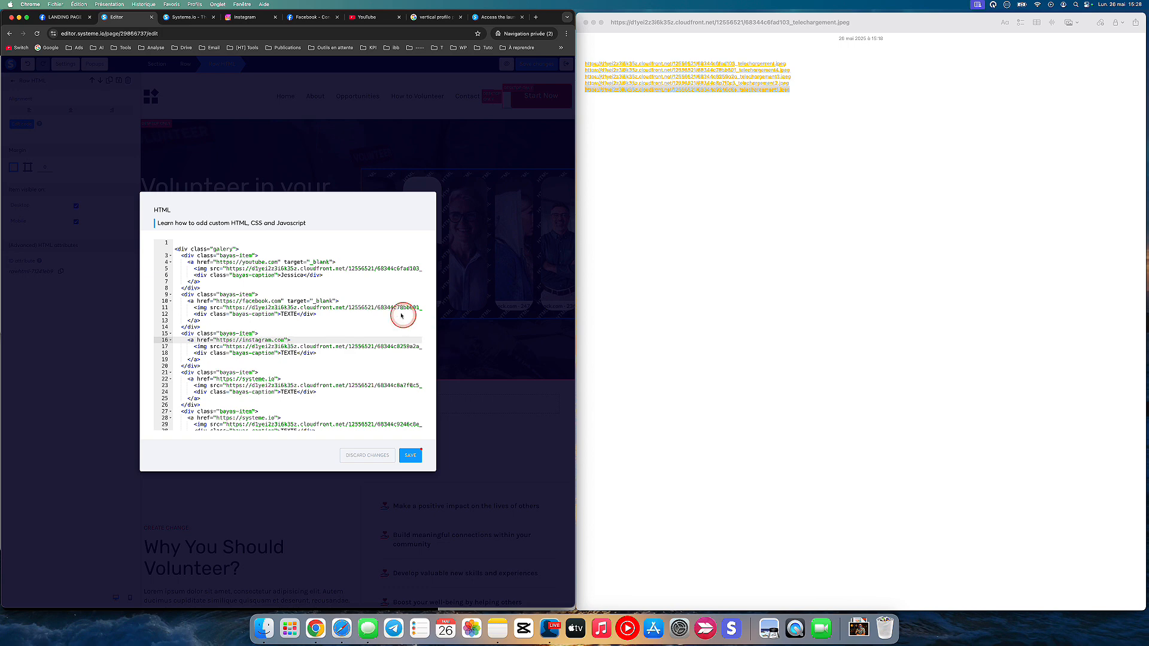
Remove target="_blank" from the facebook.com and youtube.com links and save the HTML code.
{"action": "left_click", "coordinate": [336, 300]}
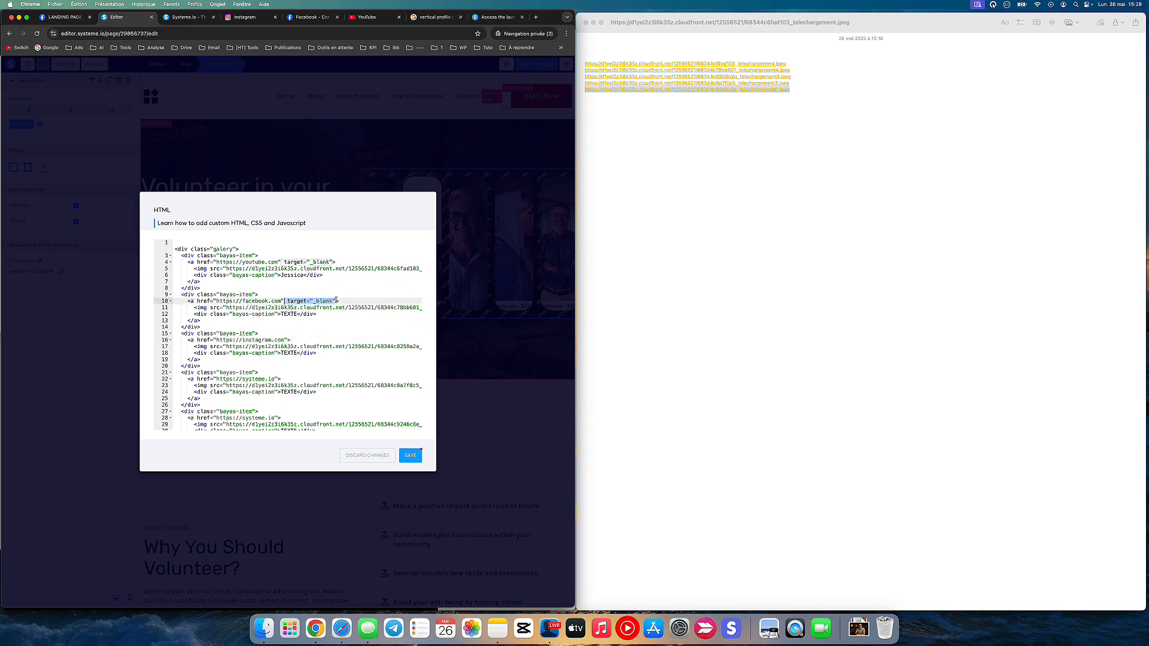
{"action": "key", "text": "BackSpace"}
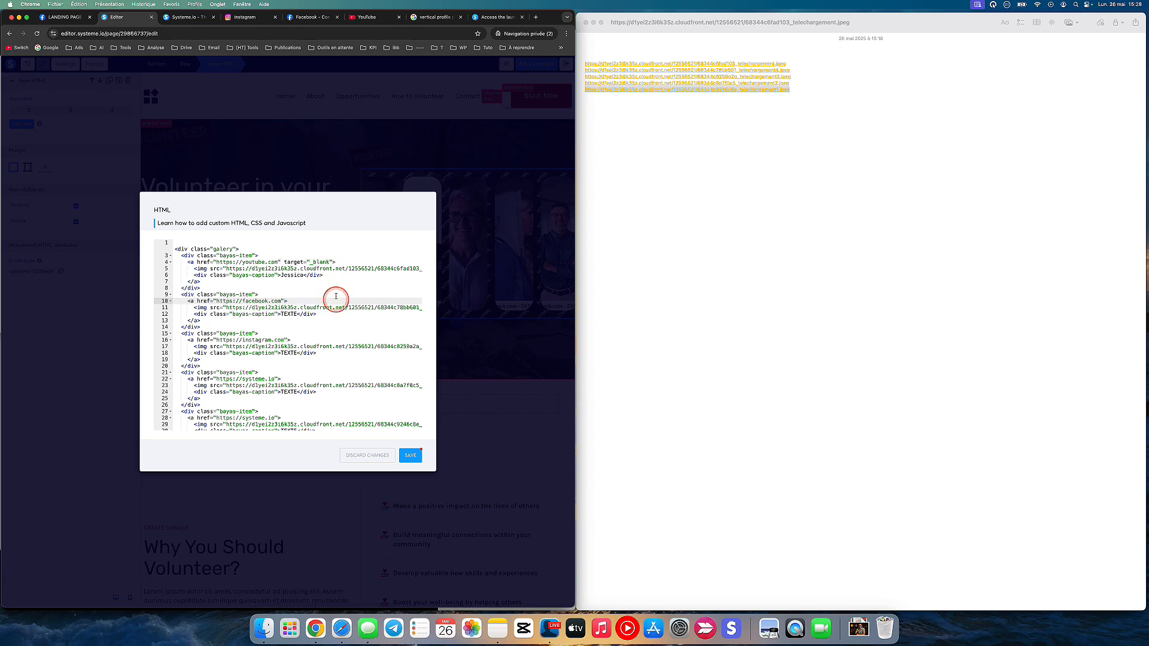
{"action": "left_click", "coordinate": [334, 262]}
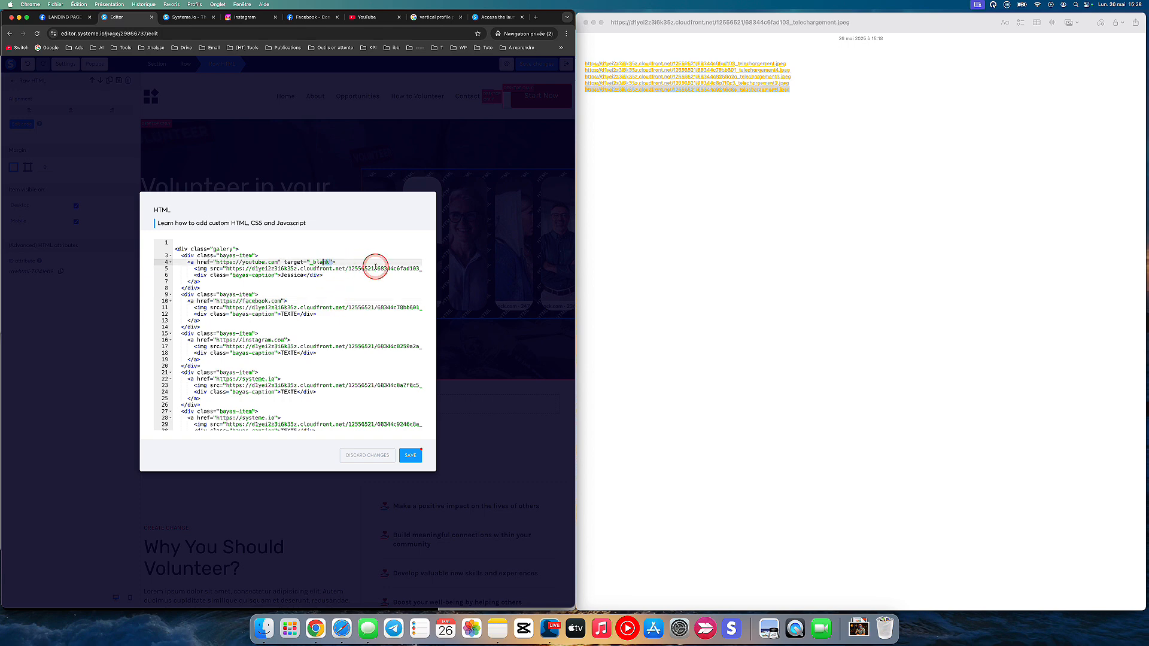
{"action": "key", "text": "shift+Left"}
{"action": "key", "text": "BackSpace"}
{"action": "left_click", "coordinate": [410, 455]}
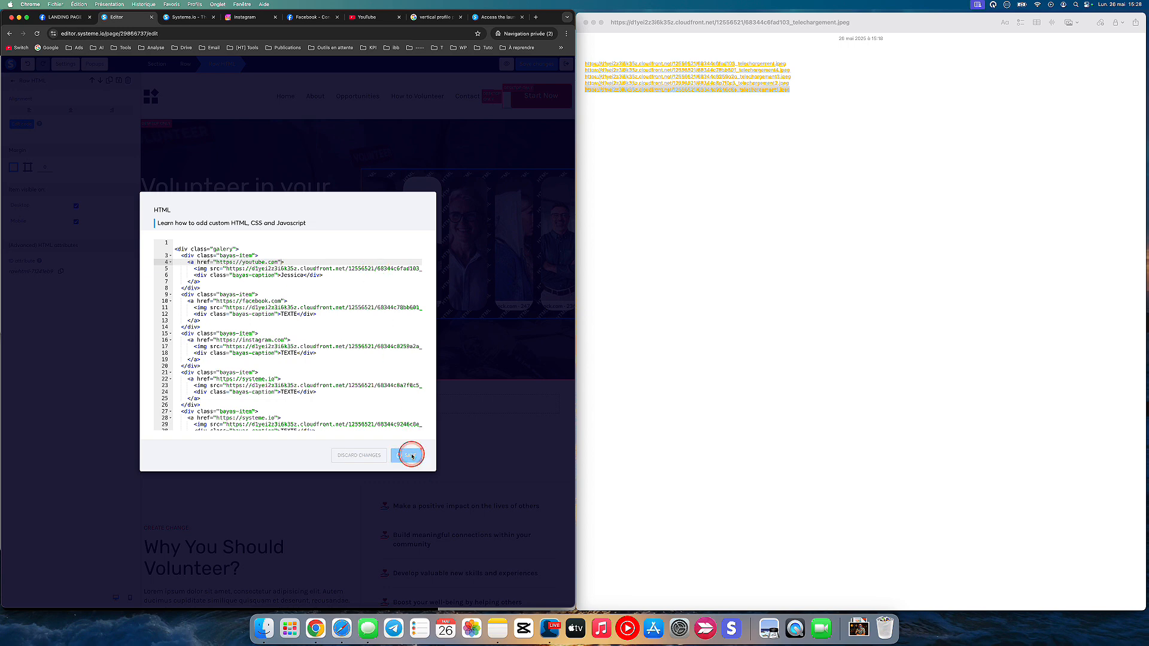
Save the page changes and open a fresh preview of the page.
{"action": "left_click", "coordinate": [470, 72]}
{"action": "left_click", "coordinate": [540, 65]}
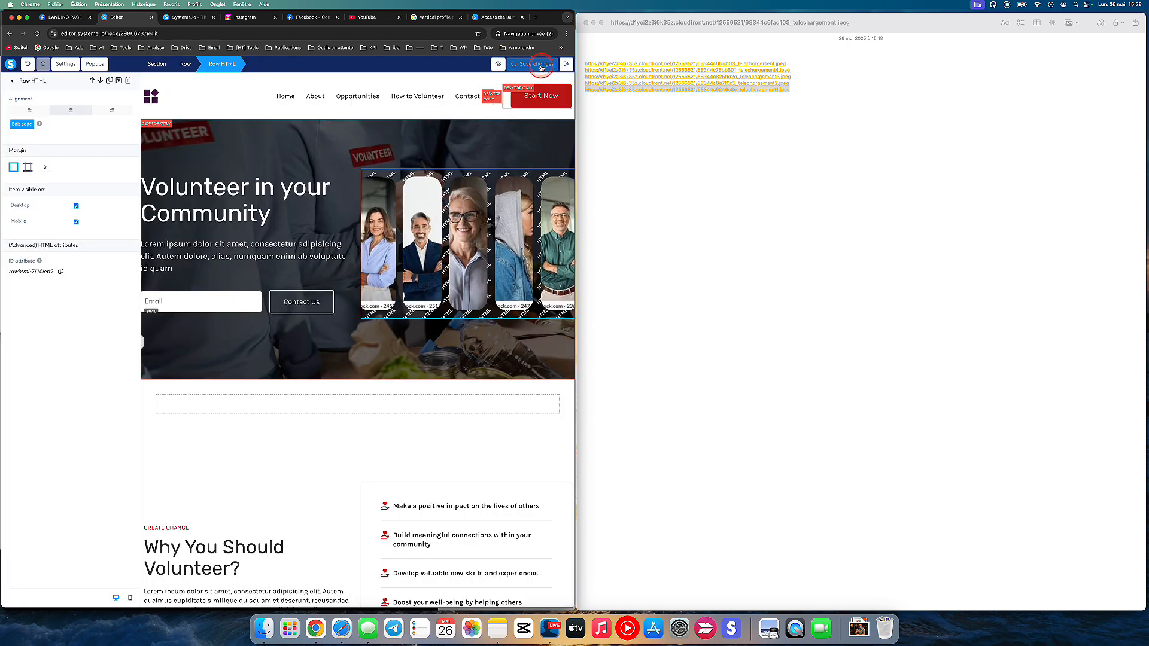
{"action": "left_click", "coordinate": [498, 63]}
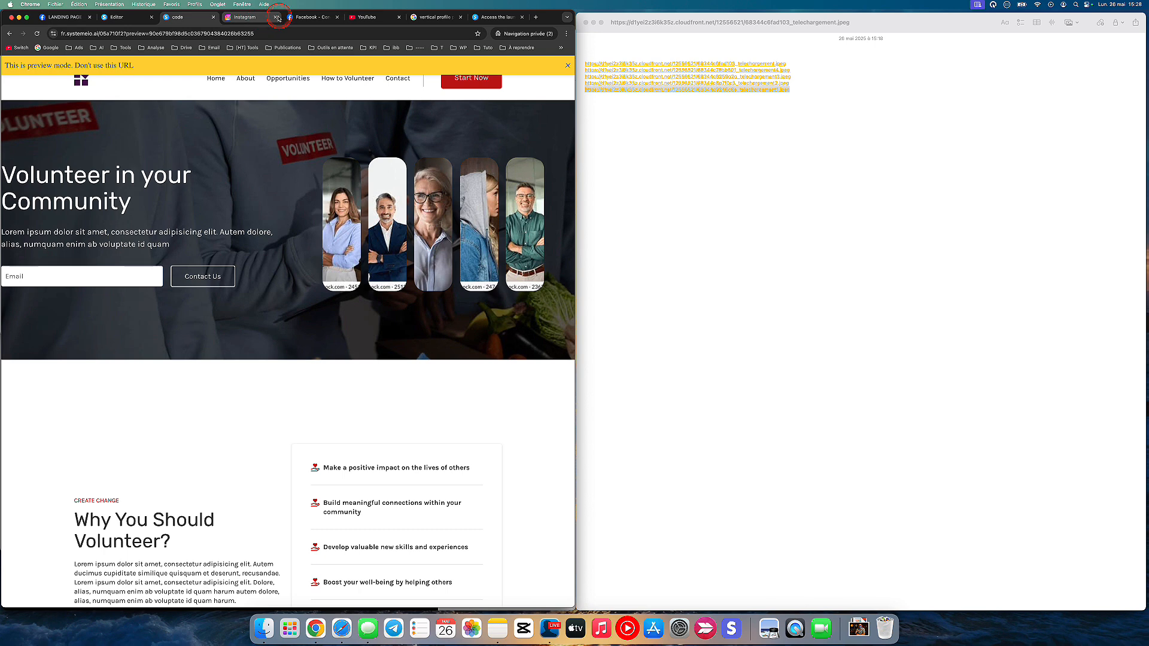
Close the Instagram, Facebook and YouTube tabs, and test the first gallery portrait's link in the preview before returning to the page.
{"action": "left_click", "coordinate": [276, 17]}
{"action": "left_click", "coordinate": [276, 18]}
{"action": "left_click", "coordinate": [275, 17]}
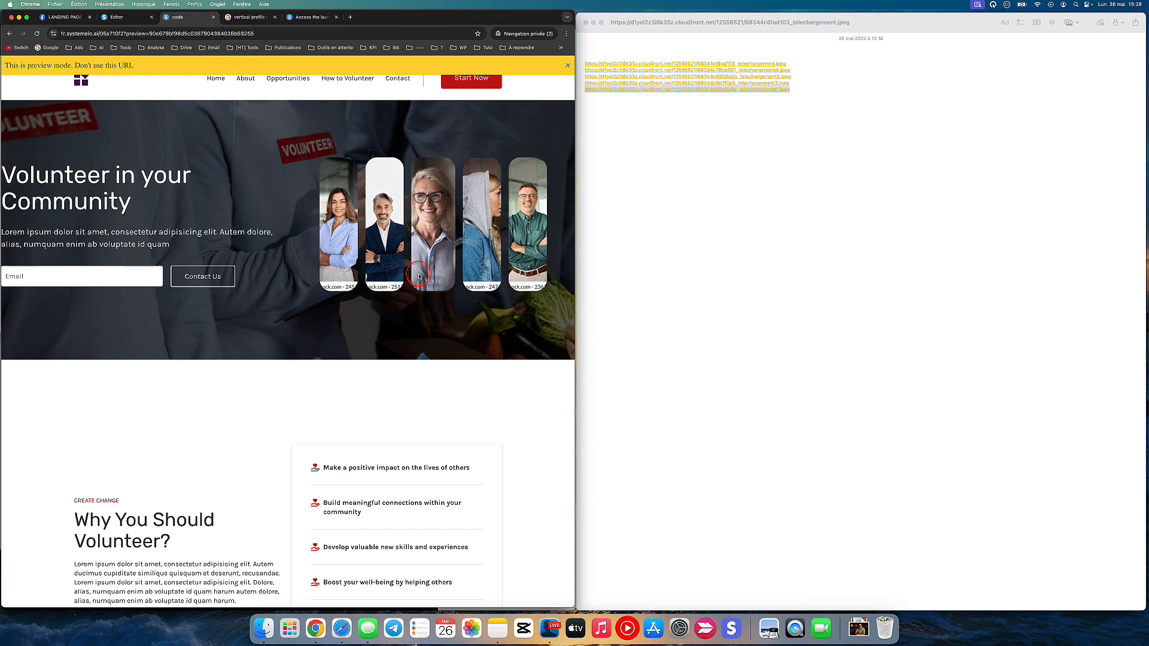
{"action": "left_click", "coordinate": [336, 219]}
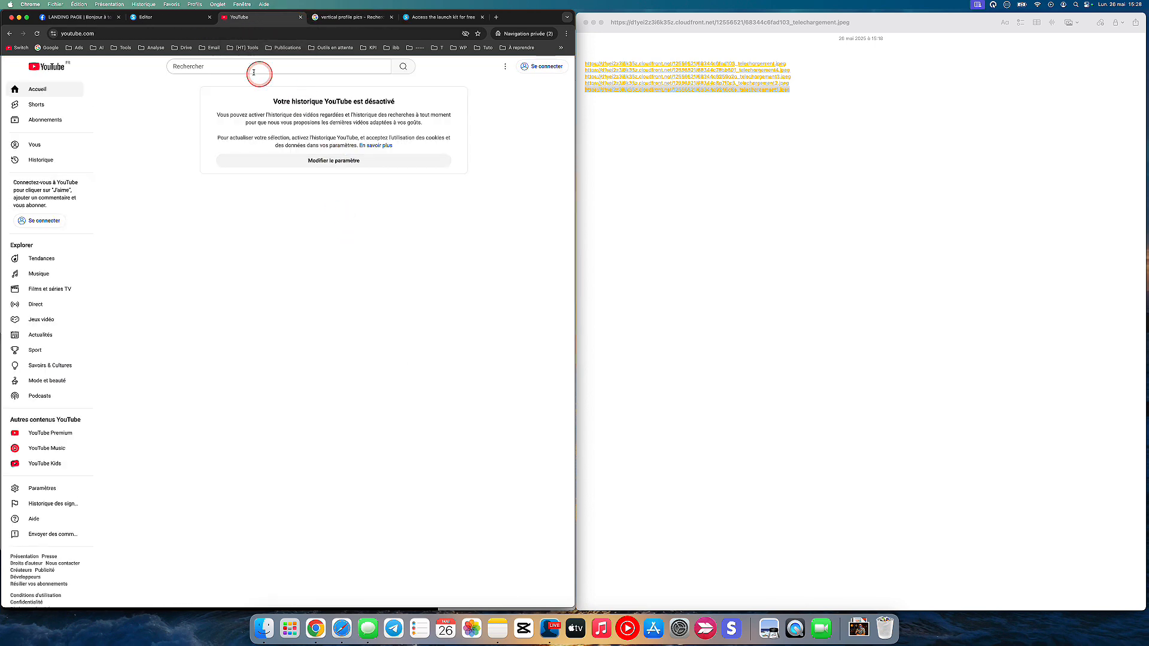
{"action": "left_click", "coordinate": [10, 33]}
Return to the page editor, deselect the gallery's Raw HTML element and switch to the mobile layout.
{"action": "left_click", "coordinate": [183, 17]}
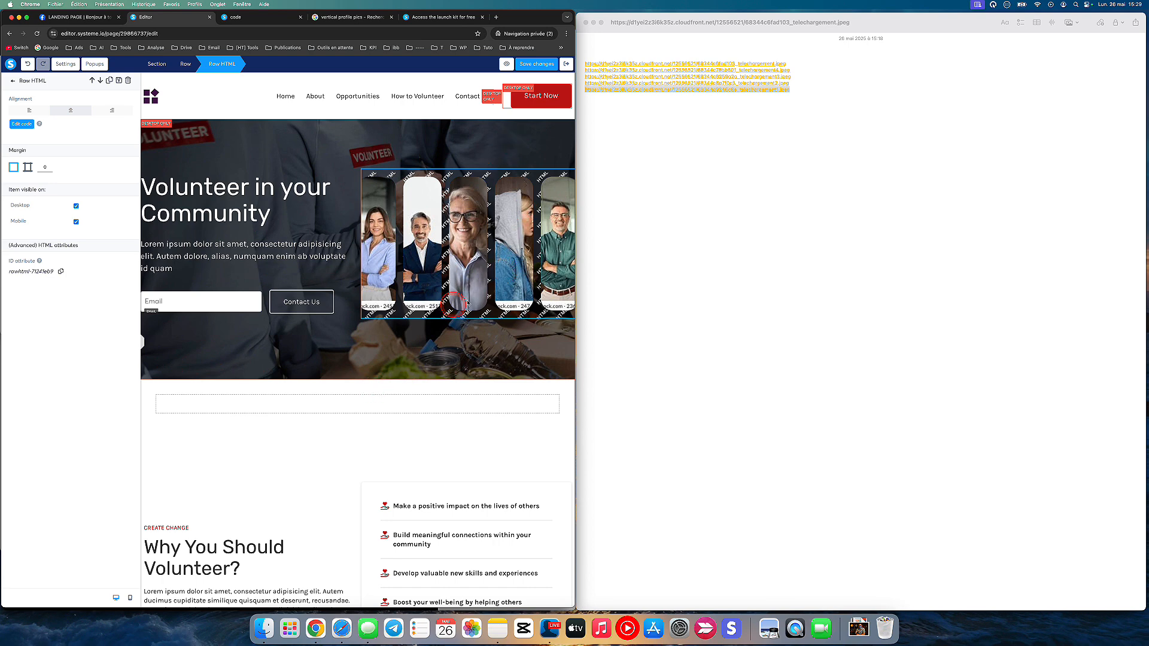
{"action": "left_click", "coordinate": [507, 281]}
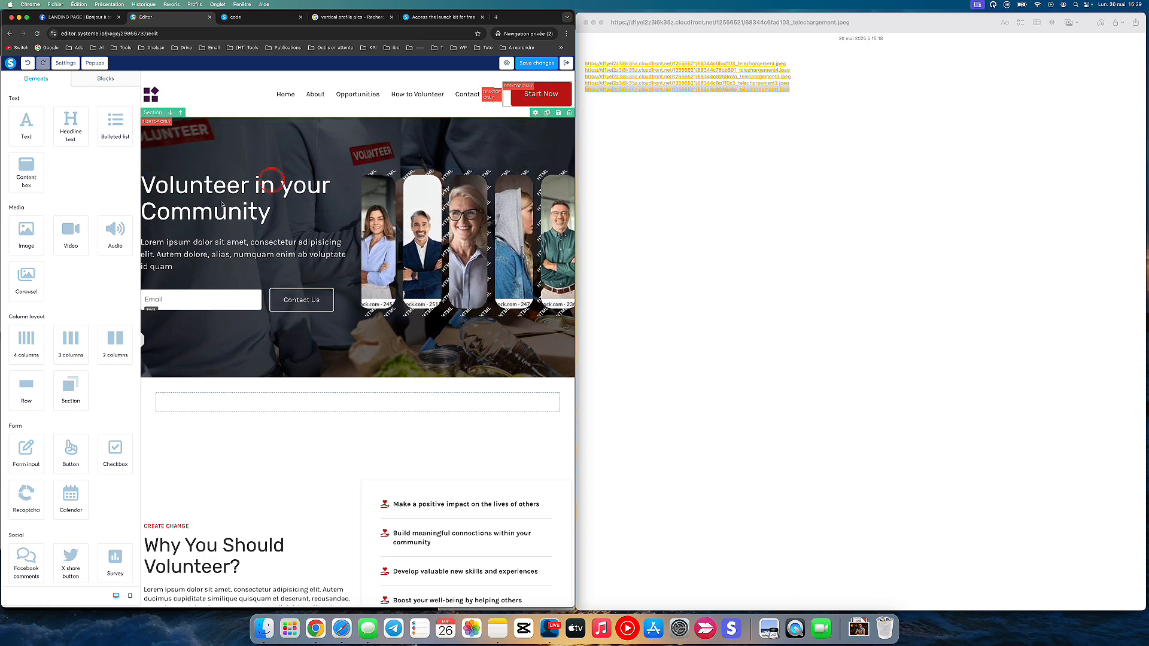
{"action": "left_click", "coordinate": [130, 597]}
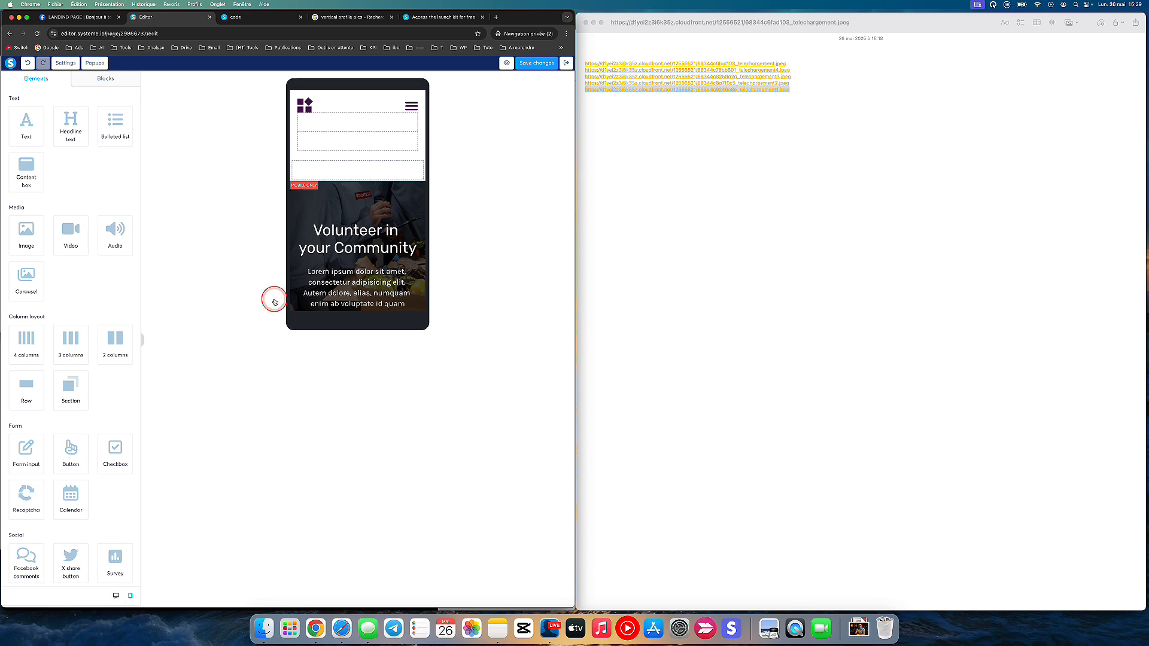
Make the mobile-only "Volunteer in your Community" section visible on desktop as well.
{"action": "left_click", "coordinate": [385, 209]}
{"action": "scroll", "coordinate": [385, 209], "scroll_direction": "down", "scroll_amount": 2}
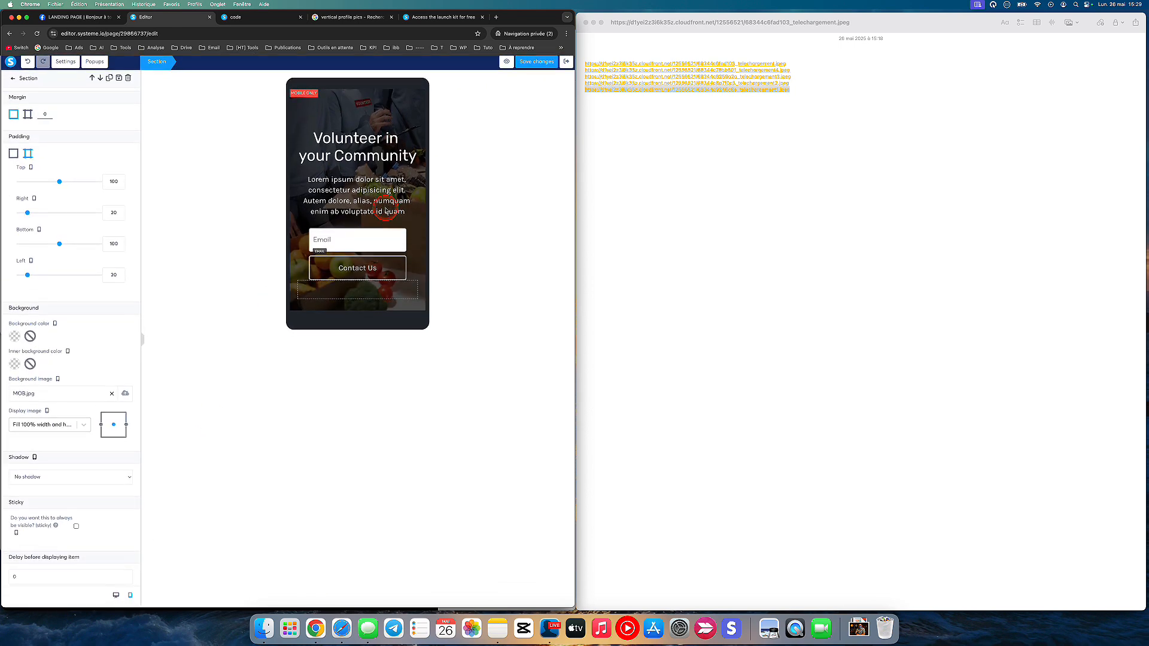
{"action": "left_click", "coordinate": [311, 103]}
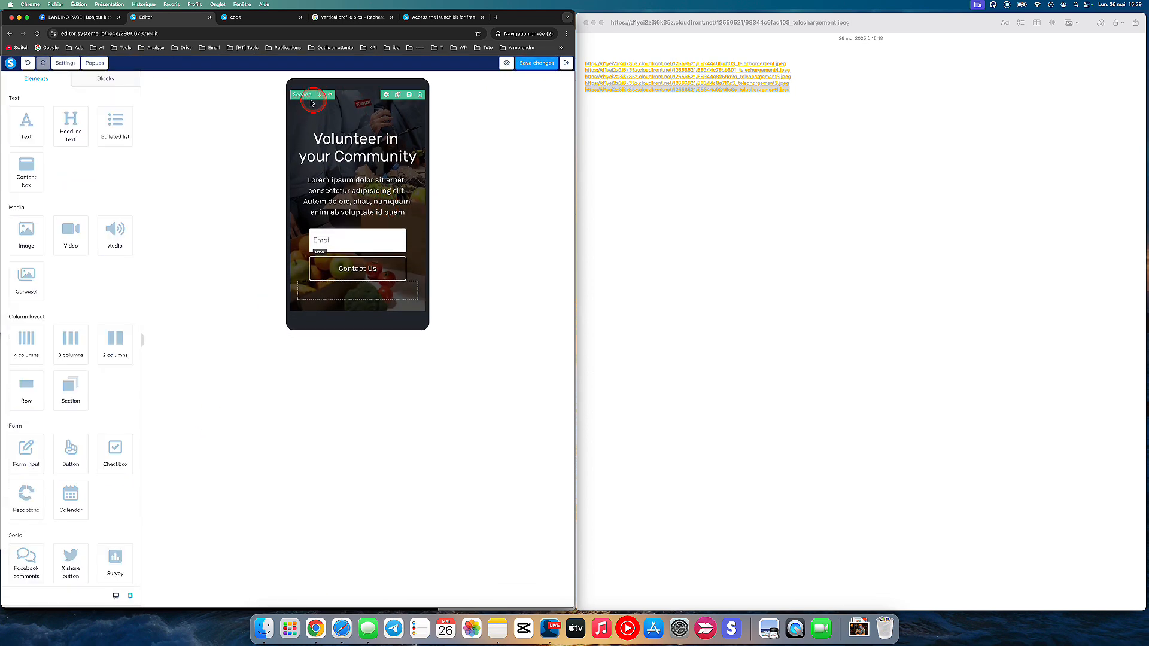
{"action": "left_click", "coordinate": [346, 110]}
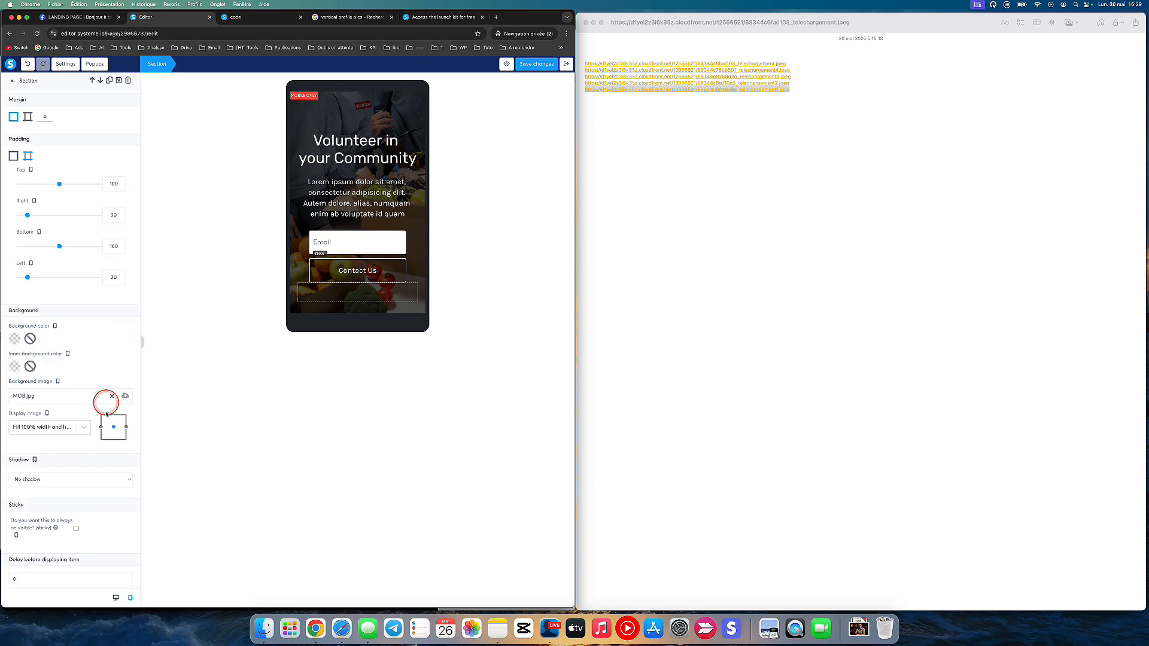
{"action": "scroll", "coordinate": [103, 400], "scroll_direction": "down", "scroll_amount": 3}
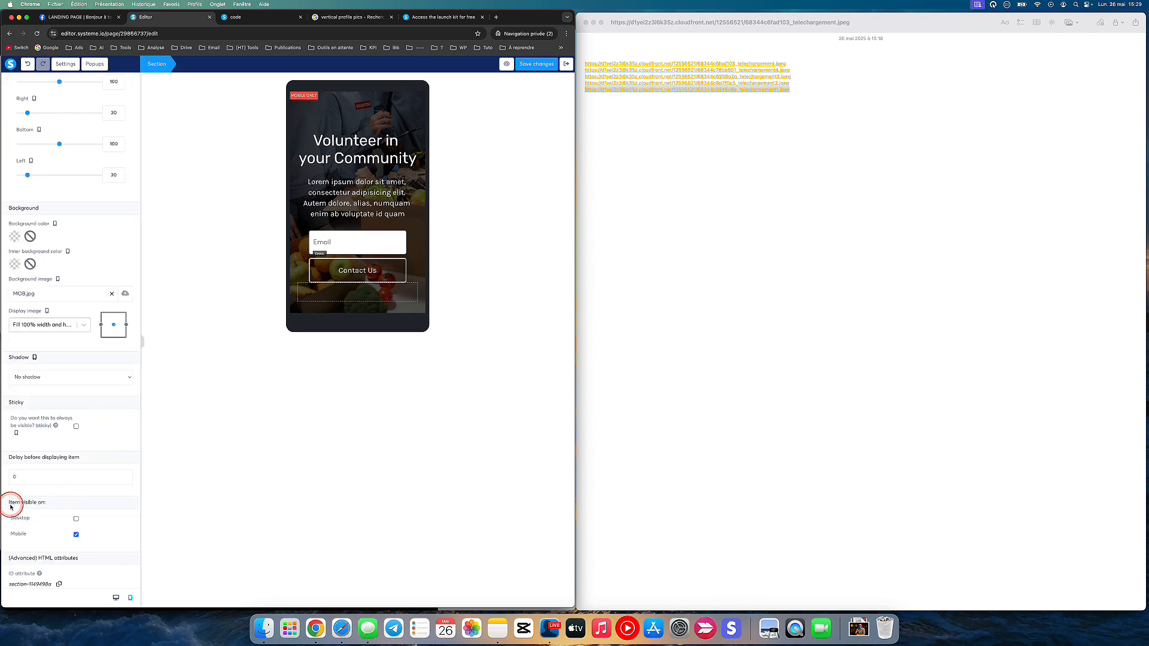
{"action": "left_click", "coordinate": [76, 518]}
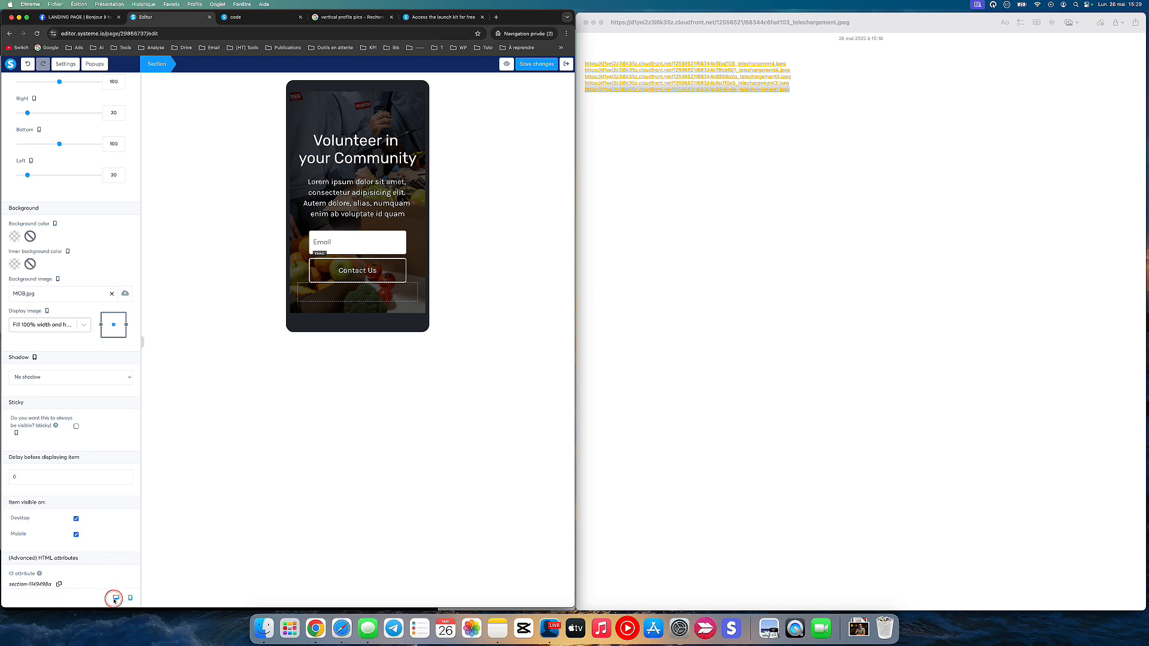
Switch the editor back to the desktop layout and locate the Raw HTML gallery in the upper hero section.
{"action": "left_click", "coordinate": [116, 597]}
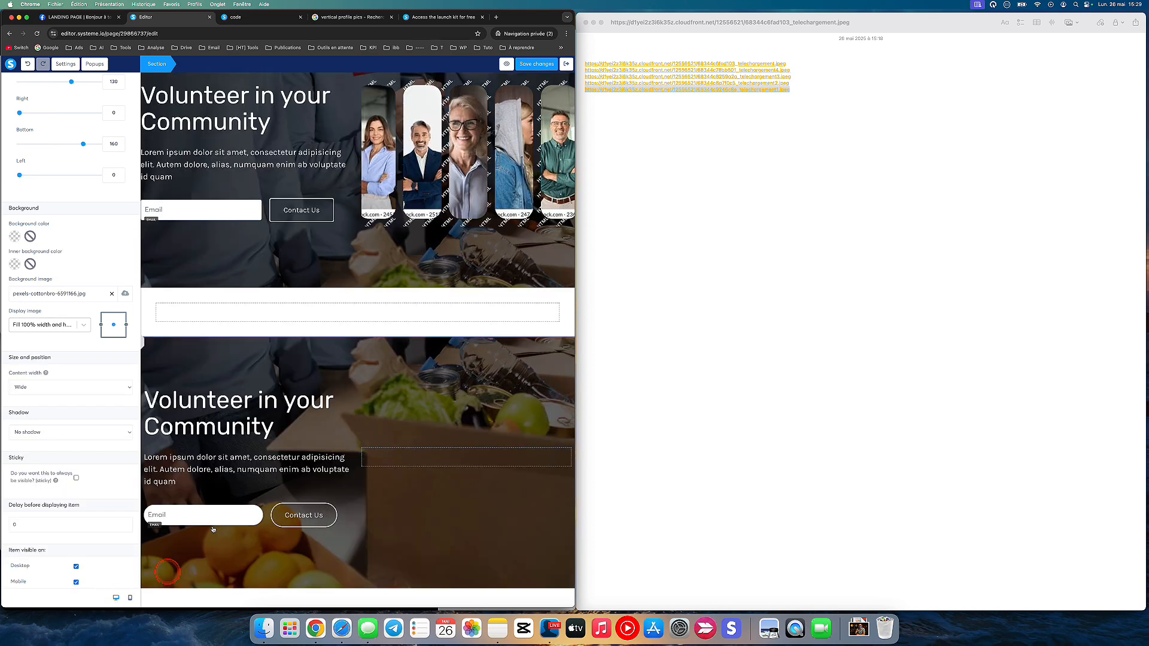
{"action": "left_click", "coordinate": [199, 367]}
{"action": "scroll", "coordinate": [435, 417], "scroll_direction": "up", "scroll_amount": 3}
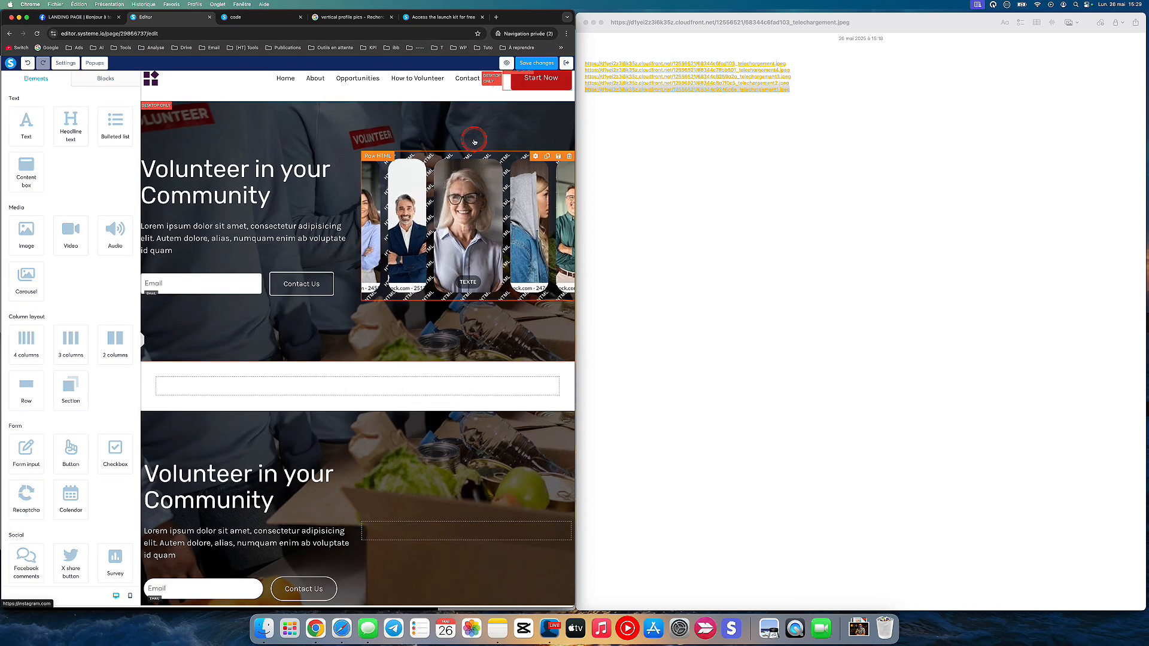
Duplicate the hero section's Raw HTML gallery and move the copy into the empty column of the lower "Volunteer in your Community" section.
{"action": "left_click", "coordinate": [547, 150]}
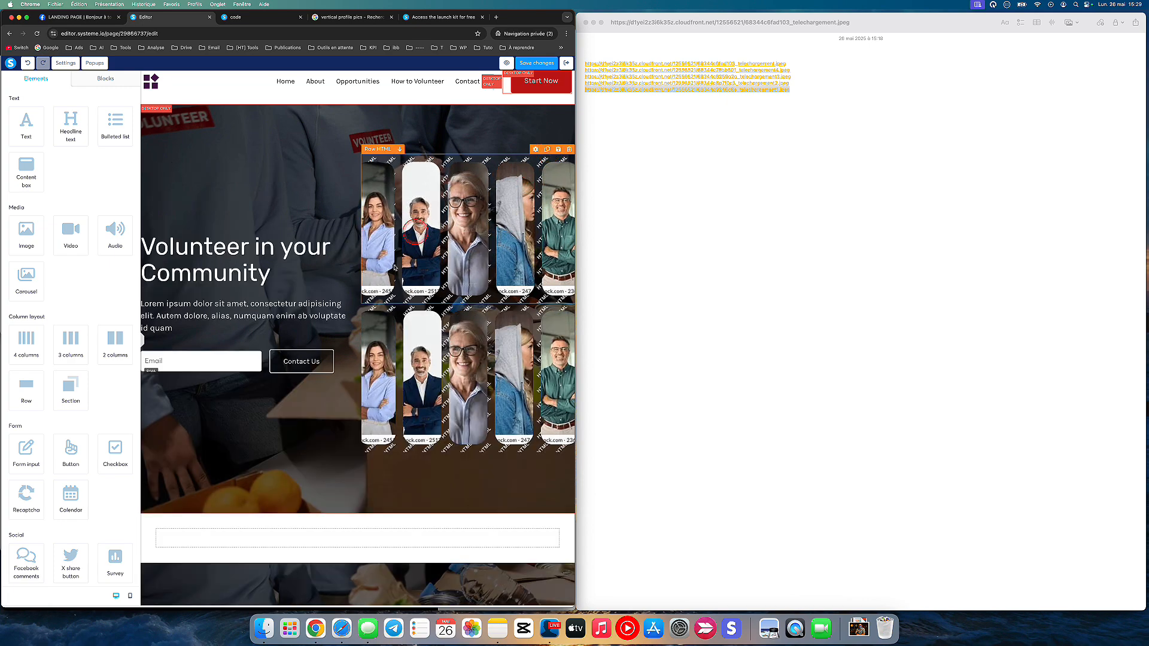
{"action": "scroll", "coordinate": [376, 350], "scroll_direction": "down", "scroll_amount": 5}
{"action": "left_click", "coordinate": [375, 350]}
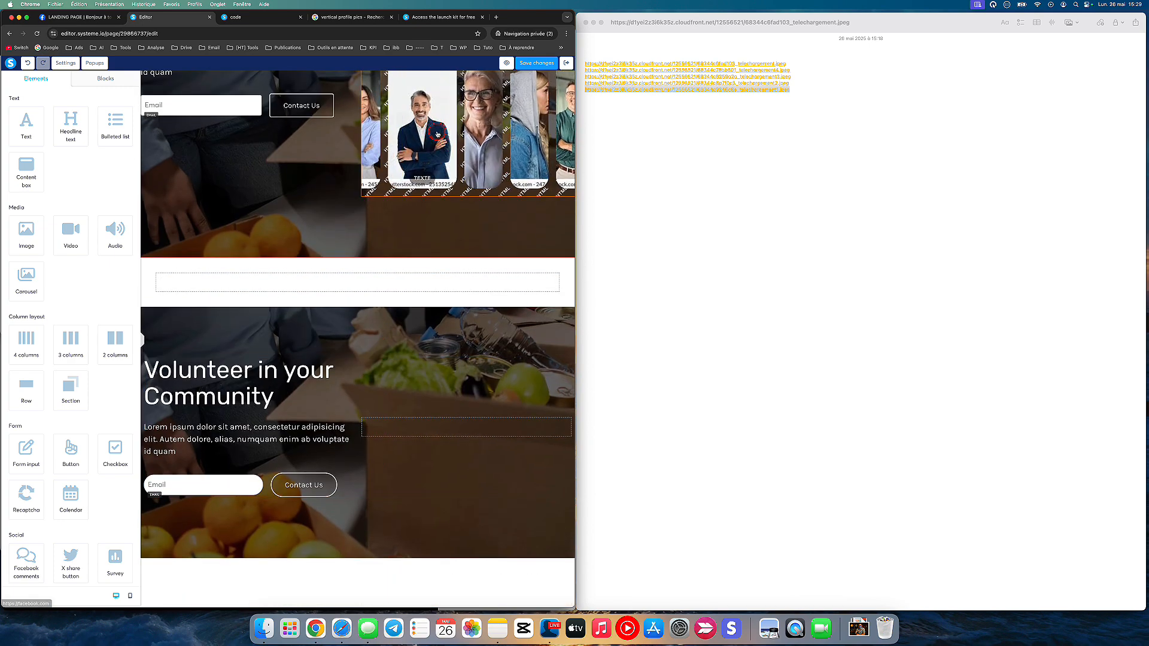
{"action": "left_click_drag", "start_coordinate": [425, 146], "coordinate": [477, 437]}
{"action": "left_click", "coordinate": [428, 314]}
{"action": "scroll", "coordinate": [427, 314], "scroll_direction": "up", "scroll_amount": 3}
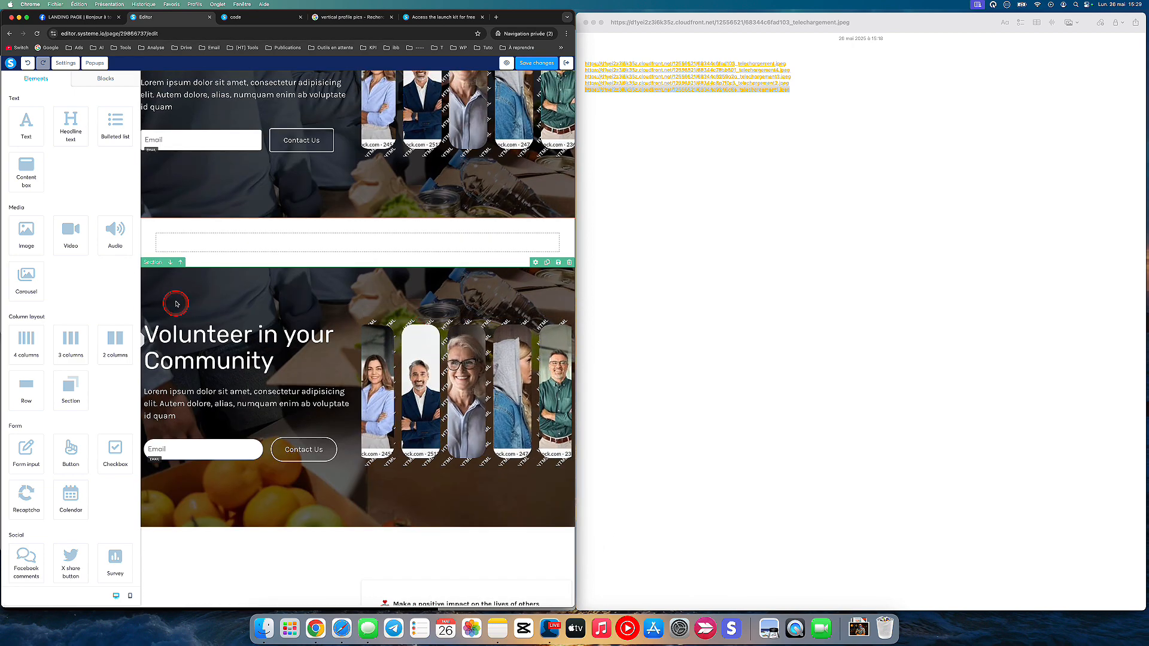
{"action": "scroll", "coordinate": [205, 272], "scroll_direction": "up", "scroll_amount": 4}
{"action": "left_click", "coordinate": [199, 169]}
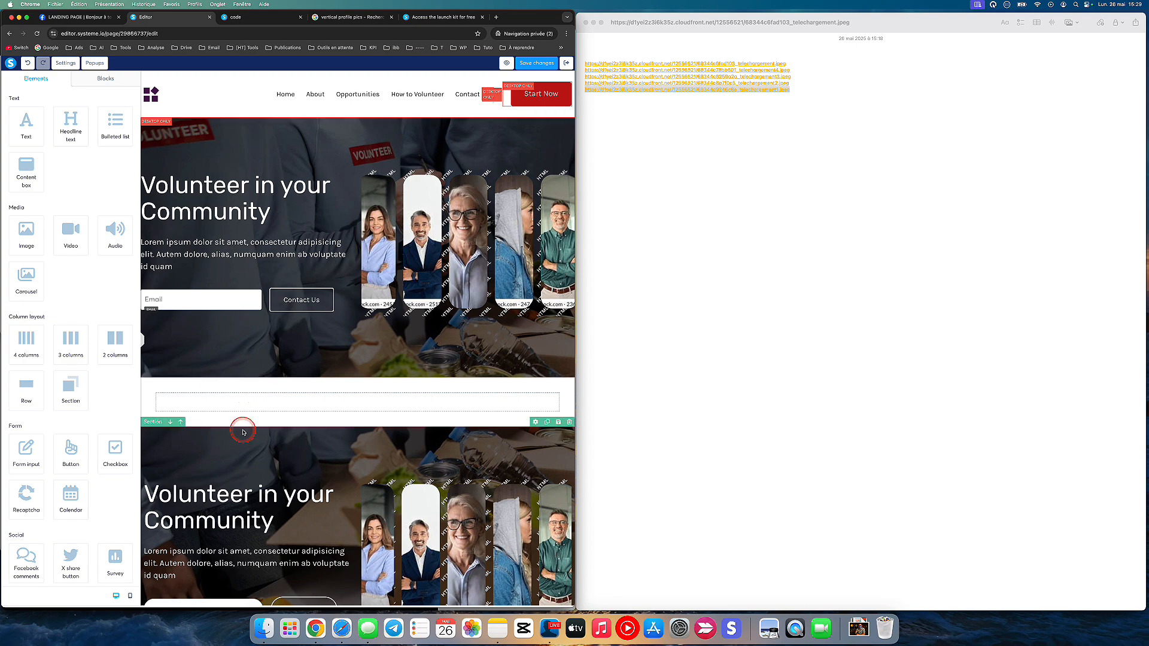
{"action": "scroll", "coordinate": [191, 450], "scroll_direction": "down", "scroll_amount": 2}
{"action": "scroll", "coordinate": [200, 453], "scroll_direction": "down", "scroll_amount": 1}
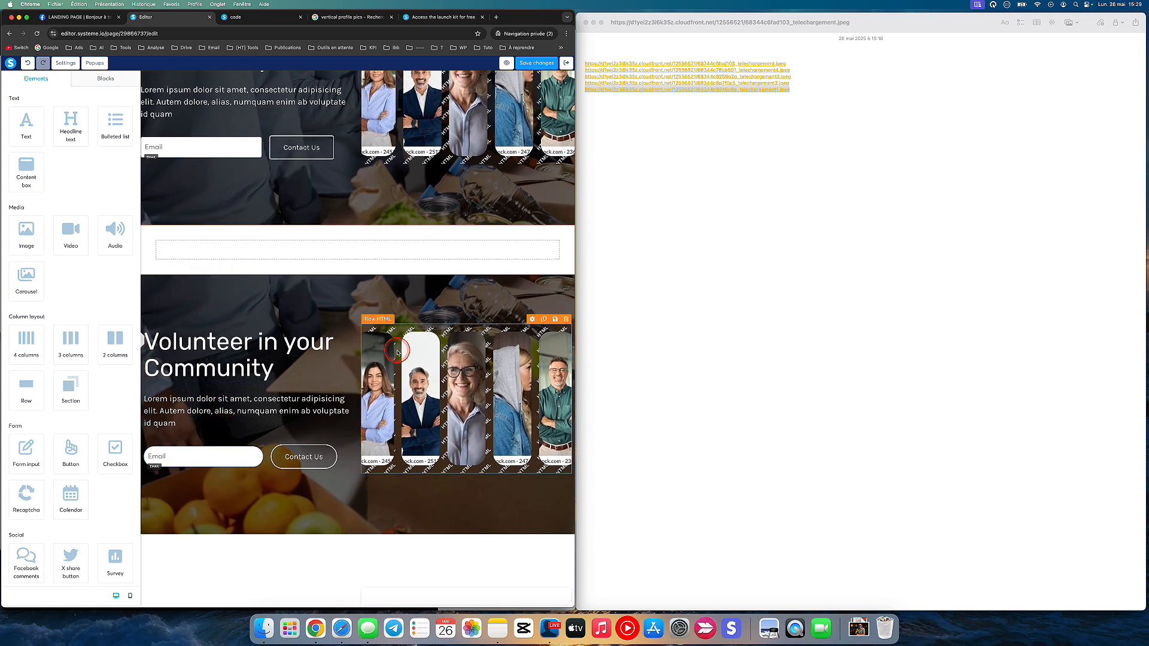
Replace all the HTML code of the lower section's gallery with the copied "galerie-mobile-tap" code.
{"action": "left_click", "coordinate": [469, 382]}
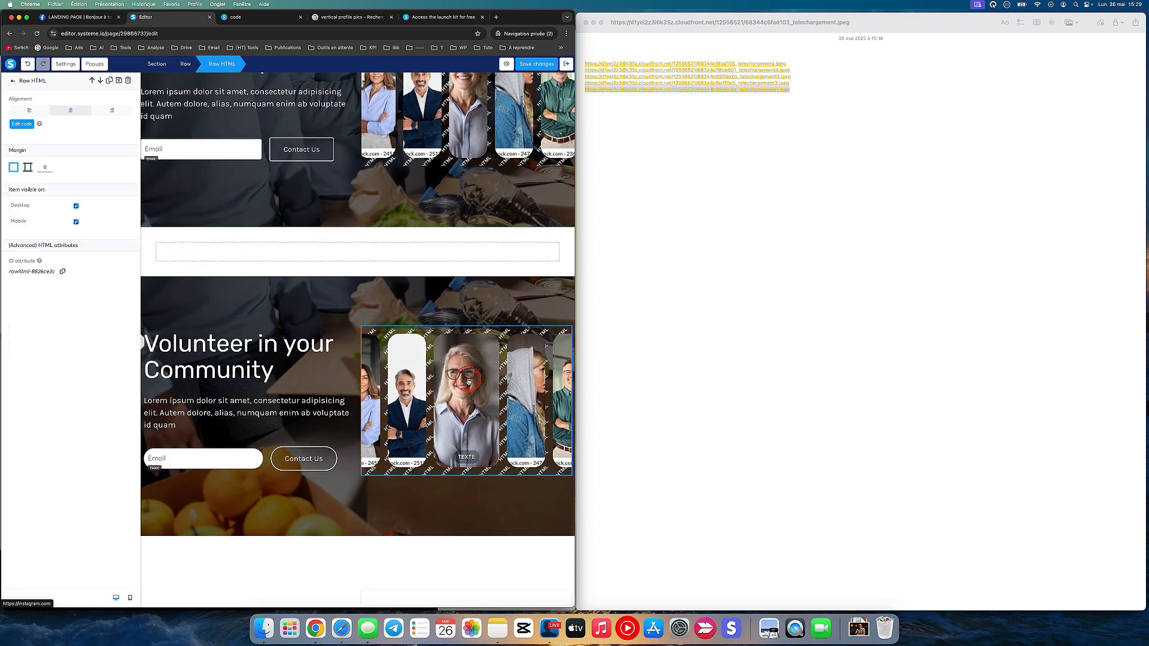
{"action": "left_click", "coordinate": [21, 124]}
{"action": "left_click", "coordinate": [304, 328]}
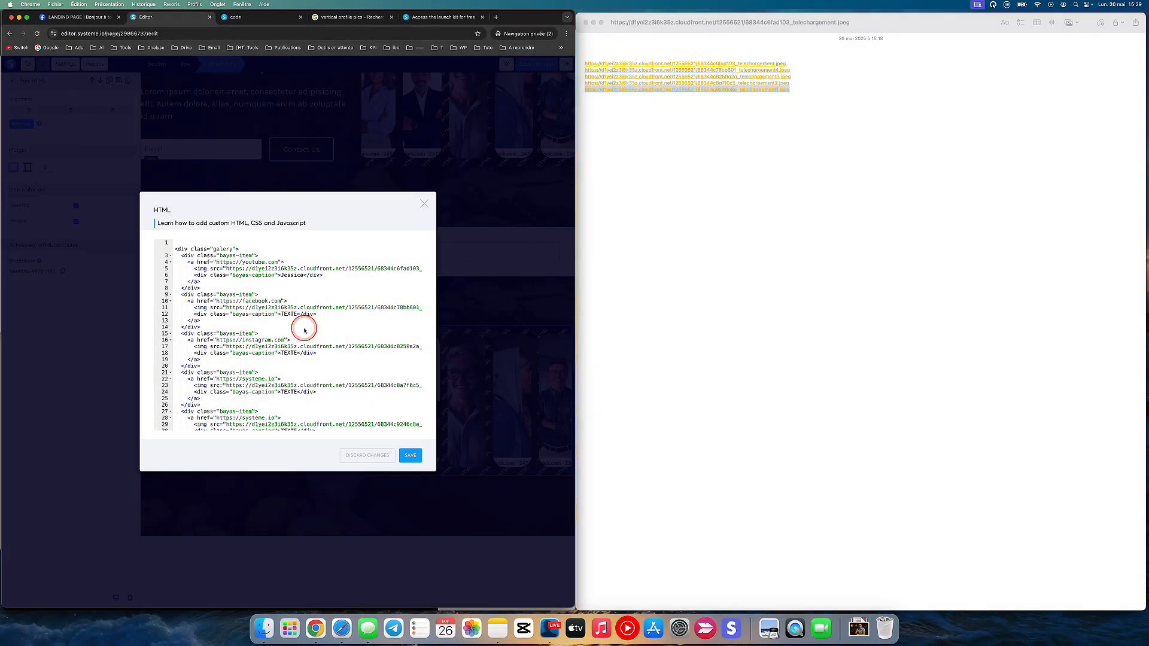
{"action": "key", "text": "super+a"}
{"action": "key", "text": "BackSpace"}
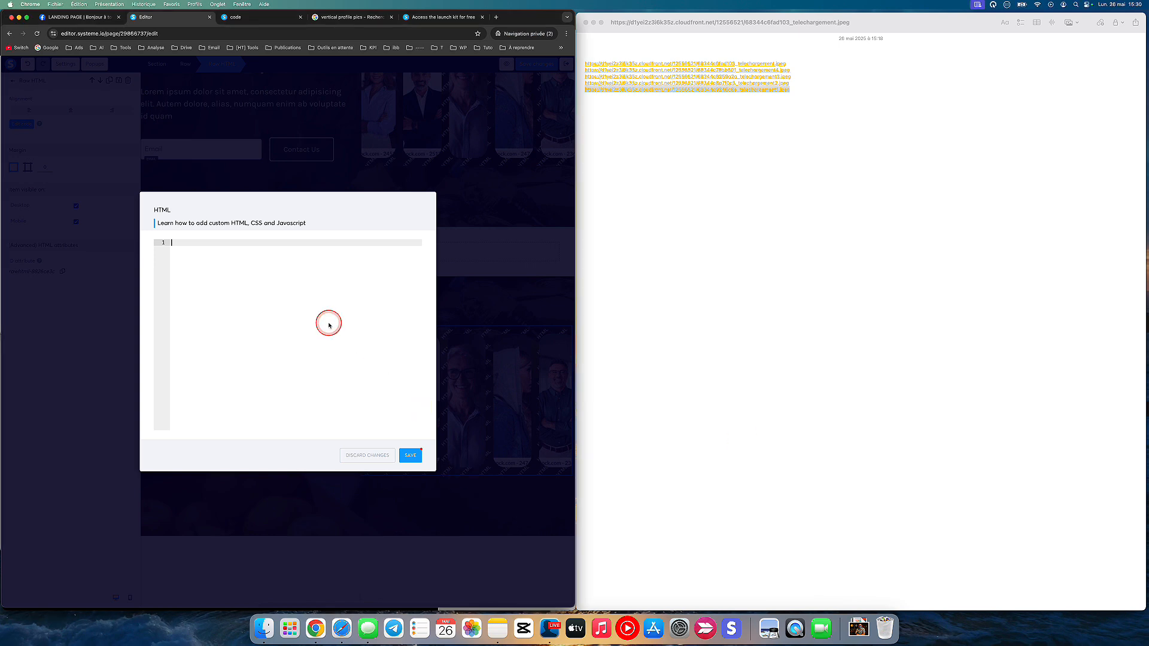
{"action": "key", "text": "super+v"}
{"action": "scroll", "coordinate": [262, 285], "scroll_direction": "up", "scroll_amount": 12}
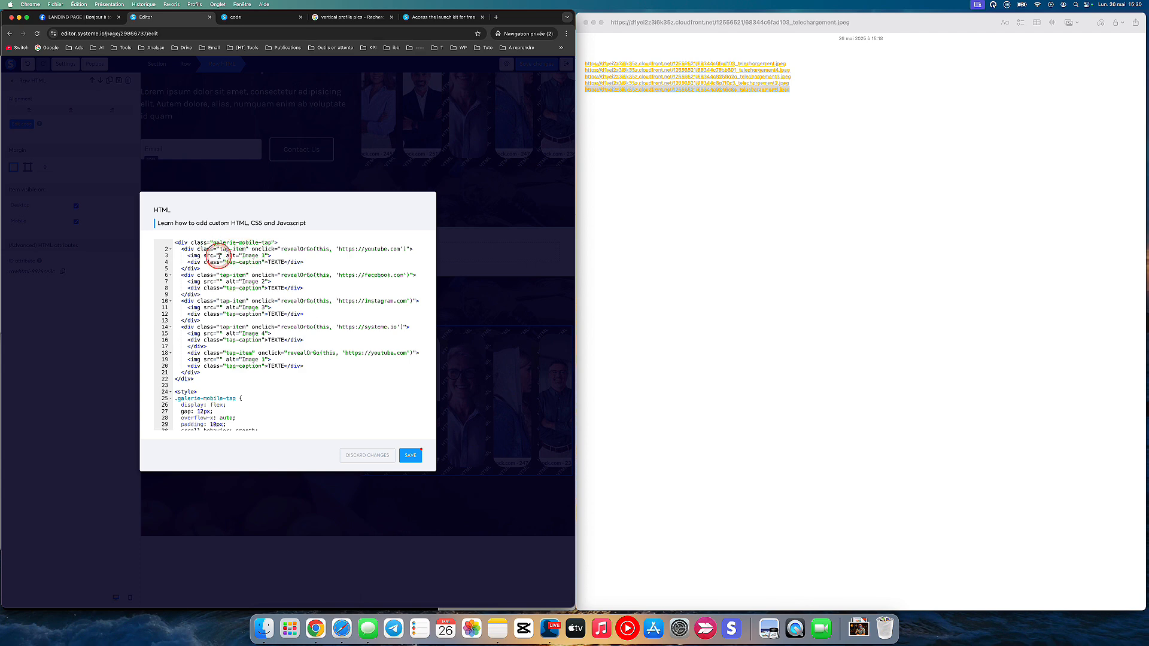
Copy the first image link from the note into the empty src of Image 1, ending in 68344c6fad103_telechargement.jpeg.
{"action": "left_click", "coordinate": [220, 255]}
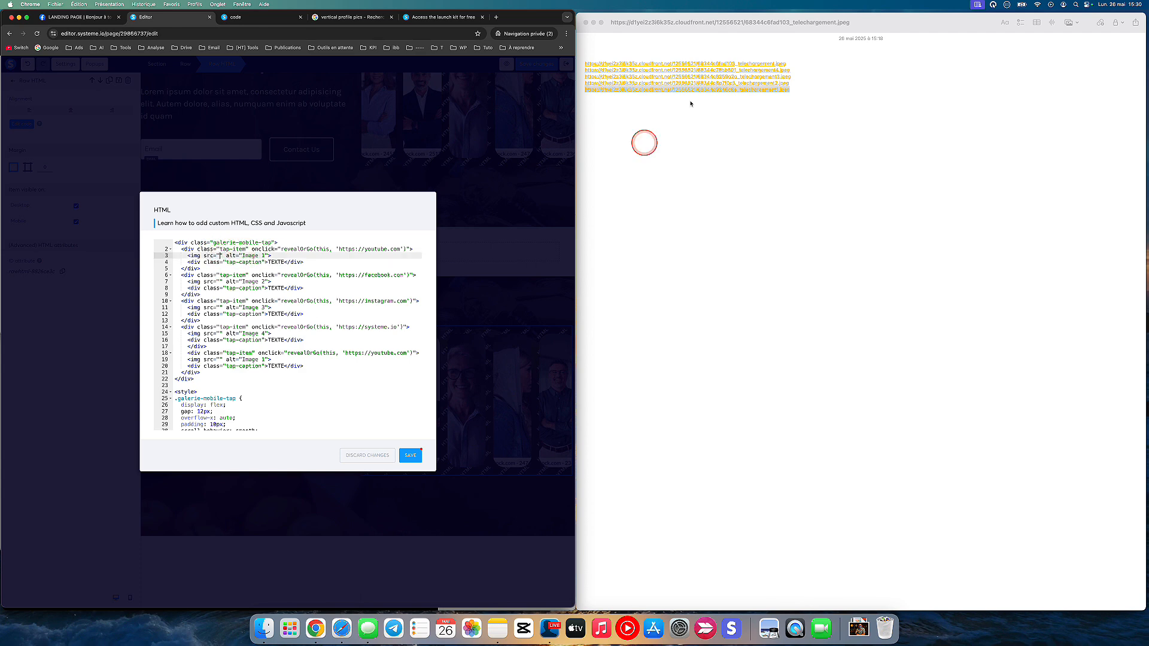
{"action": "left_click", "coordinate": [705, 128]}
{"action": "right_click", "coordinate": [676, 67]}
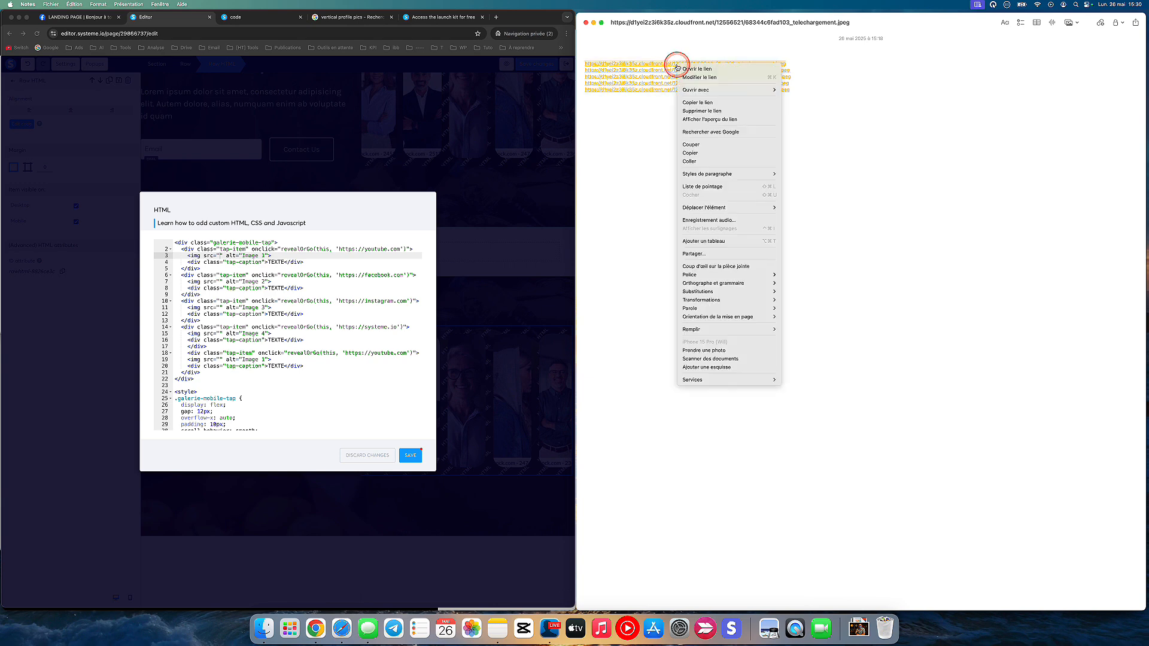
{"action": "left_click", "coordinate": [696, 153]}
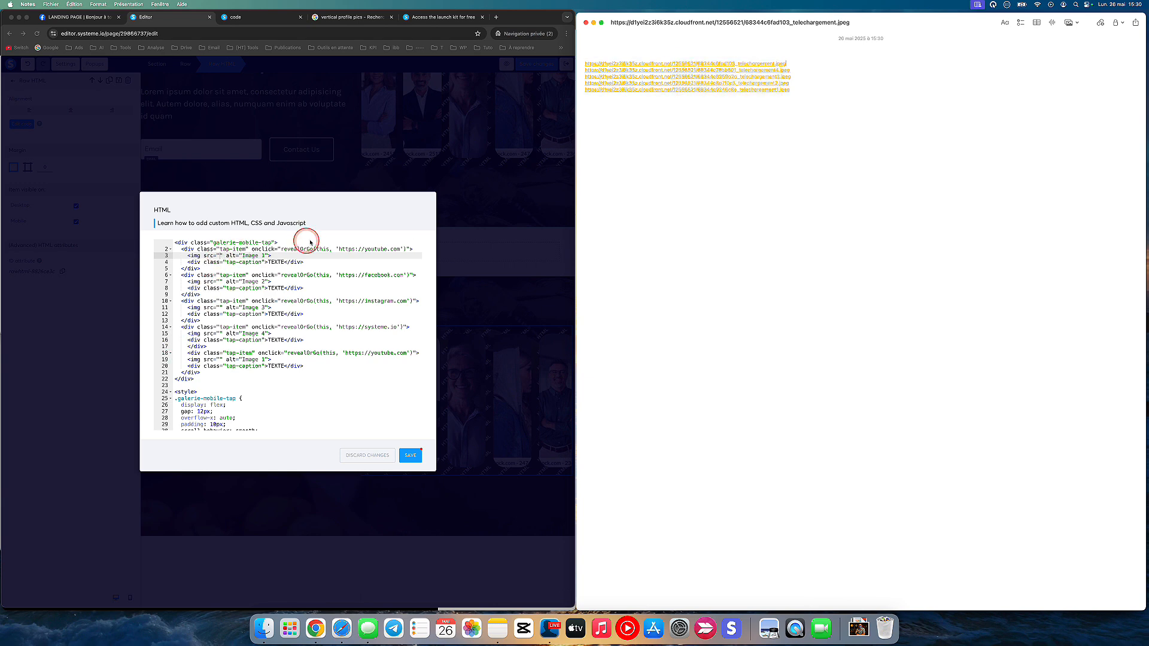
{"action": "left_click", "coordinate": [221, 257]}
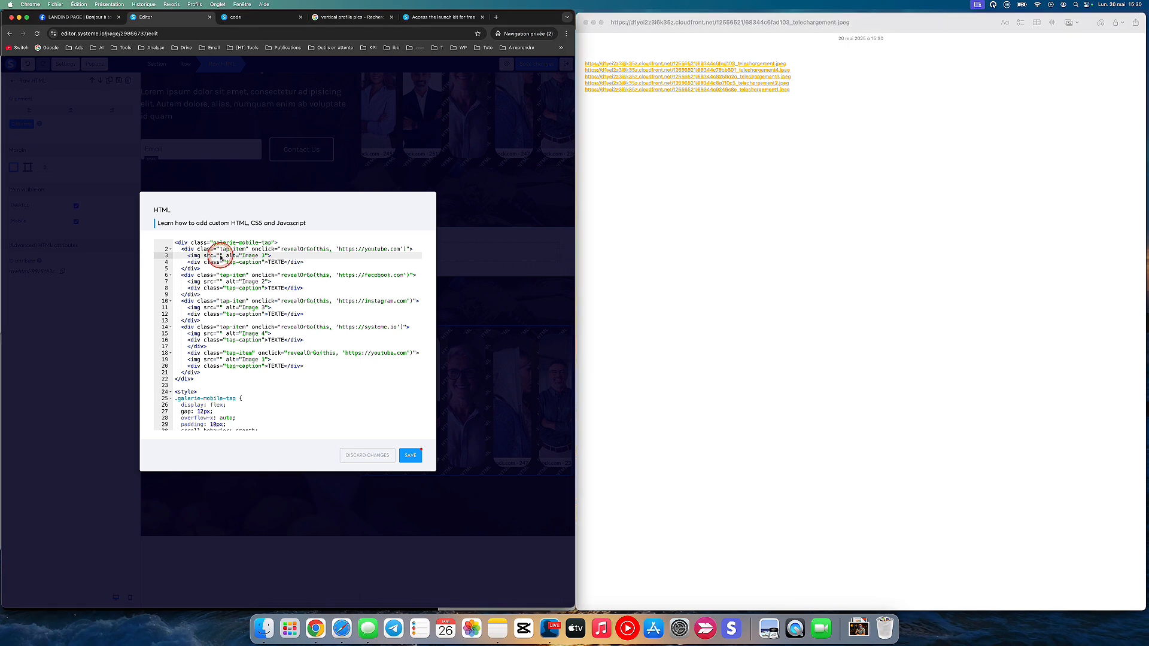
{"action": "type", "text": "https://d1yei2z3i6k35z.cloudfront.net/12556521/68344c6fad103_telechargement.jpeg"}
Fill the src of the remaining four images with the other links from the note, in order, and save the code.
{"action": "right_click", "coordinate": [646, 70]}
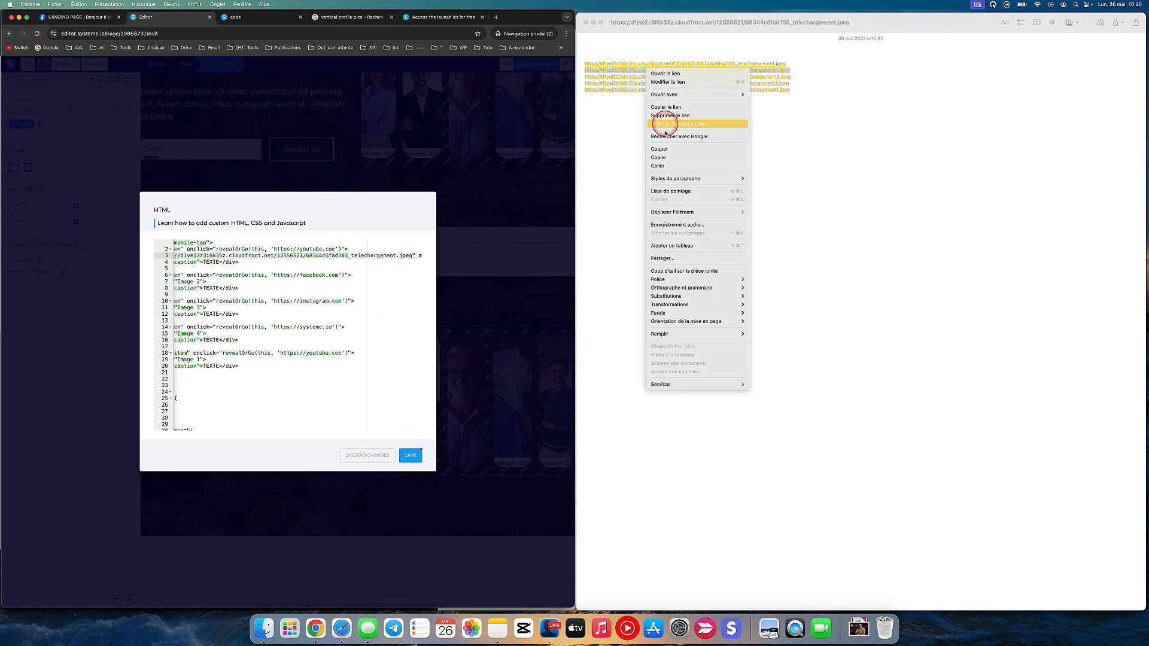
{"action": "left_click", "coordinate": [664, 158]}
{"action": "scroll", "coordinate": [263, 281], "scroll_direction": "left", "scroll_amount": 5}
{"action": "left_click", "coordinate": [219, 282]}
{"action": "type", "text": "https://d1yei2z3i6k35z.cloudfront.net/12556521/68344c78bb601_telechargement4.jpeg"}
{"action": "right_click", "coordinate": [649, 76]}
{"action": "left_click", "coordinate": [667, 164]}
{"action": "scroll", "coordinate": [263, 307], "scroll_direction": "left", "scroll_amount": 5}
{"action": "left_click", "coordinate": [217, 308]}
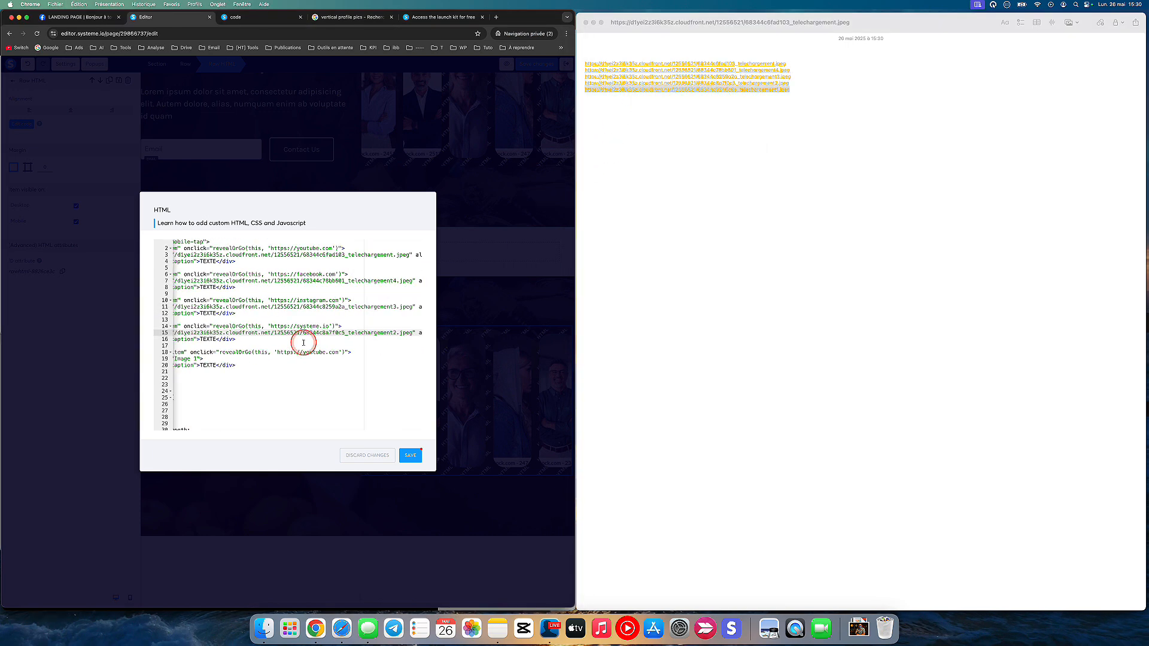
{"action": "left_click", "coordinate": [407, 454]}
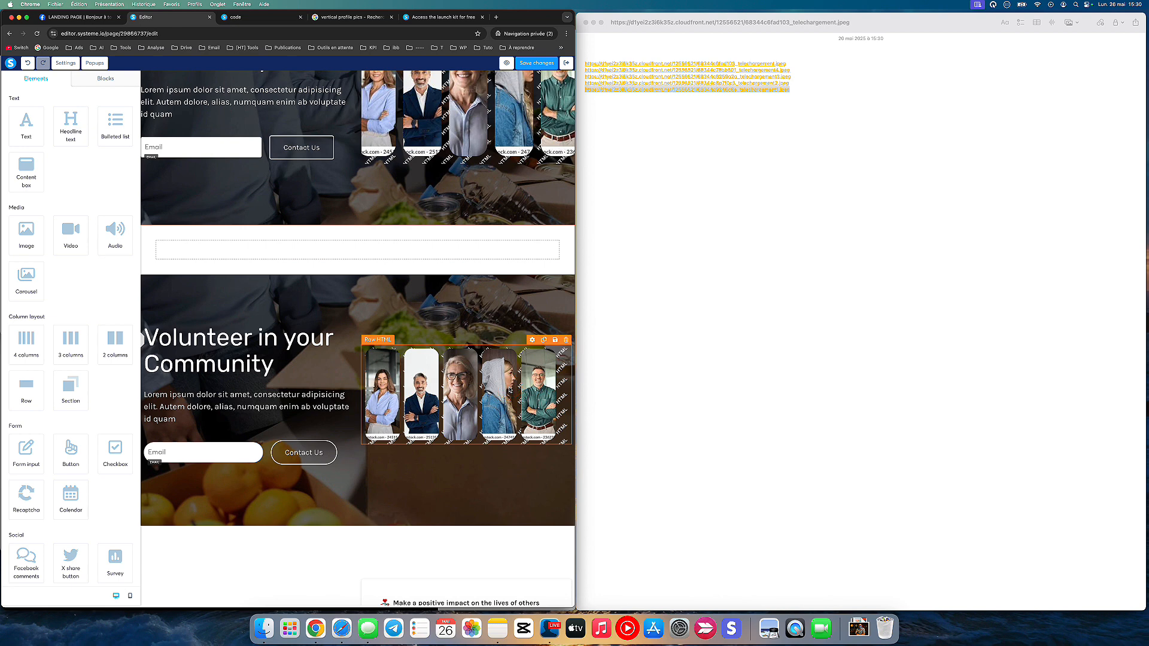
Reopen the mobile gallery's code and replace the first item's "TEXTE" caption with a first name.
{"action": "left_click", "coordinate": [404, 397]}
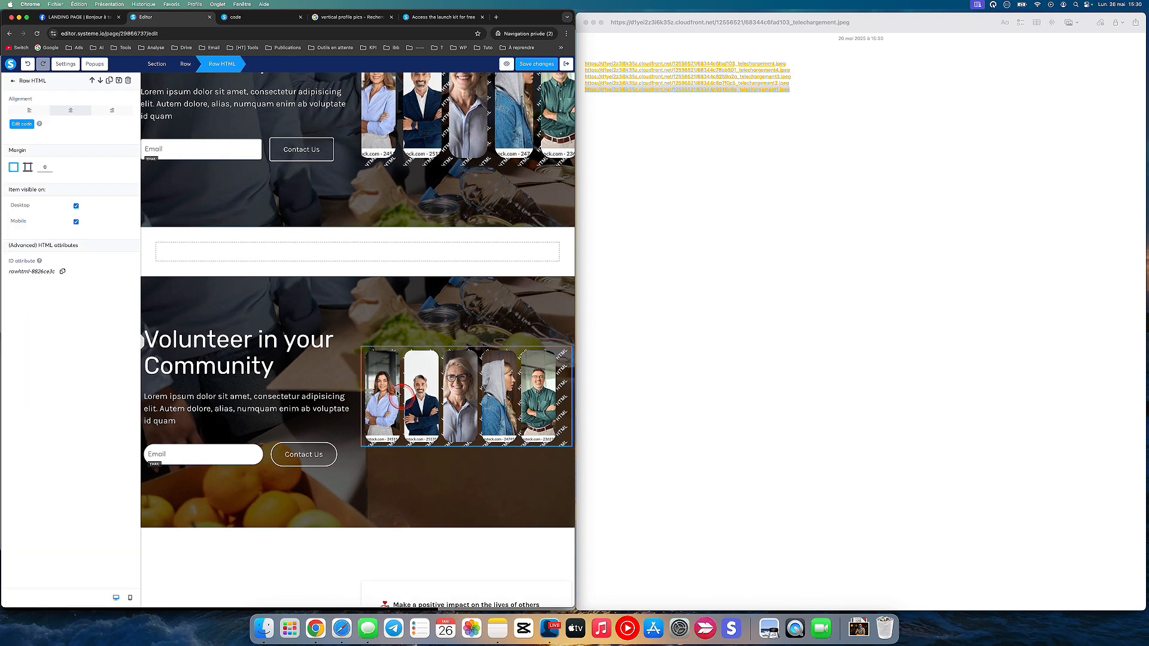
{"action": "left_click", "coordinate": [34, 128]}
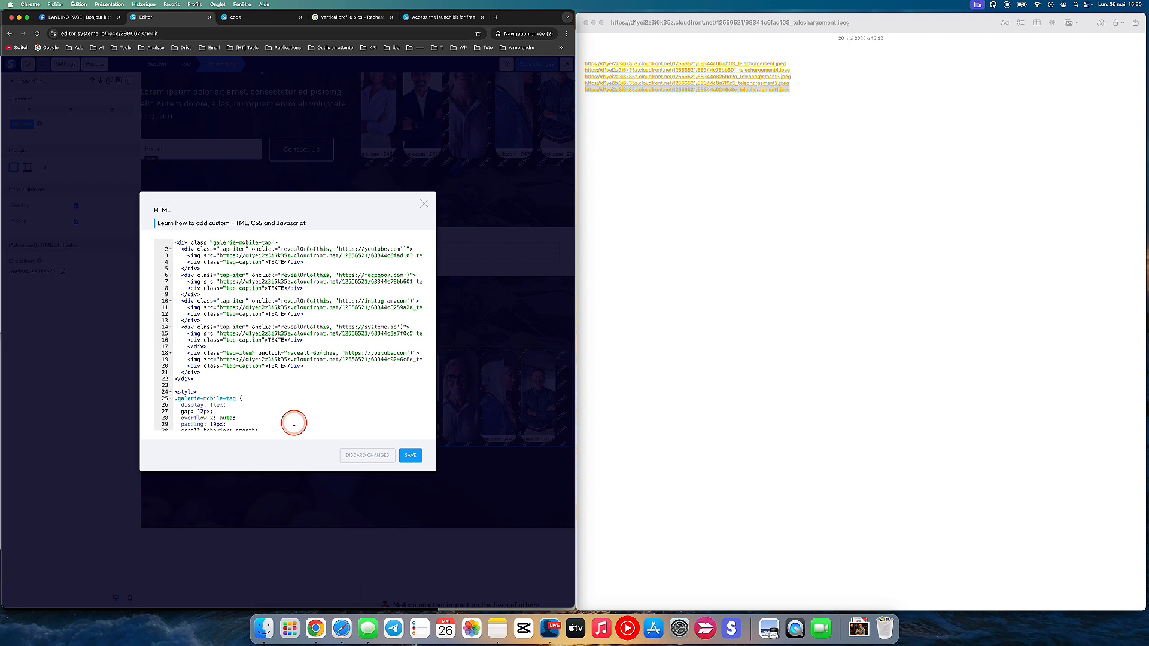
{"action": "scroll", "coordinate": [292, 420], "scroll_direction": "down", "scroll_amount": 1}
{"action": "scroll", "coordinate": [277, 350], "scroll_direction": "up", "scroll_amount": 1}
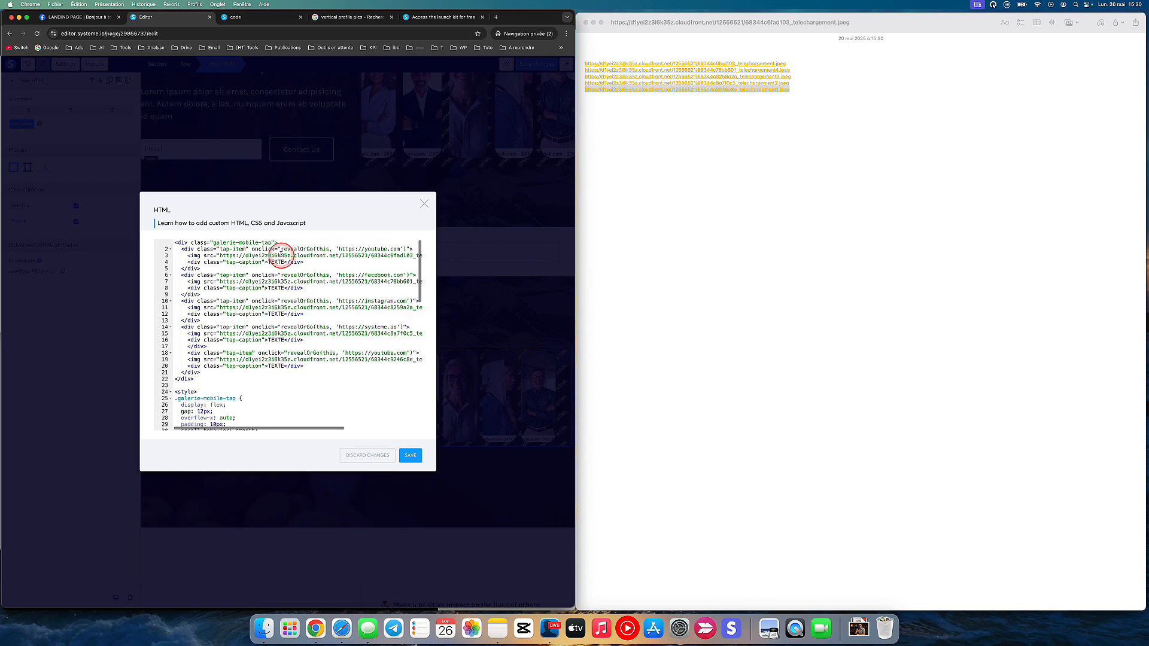
{"action": "left_click", "coordinate": [275, 263]}
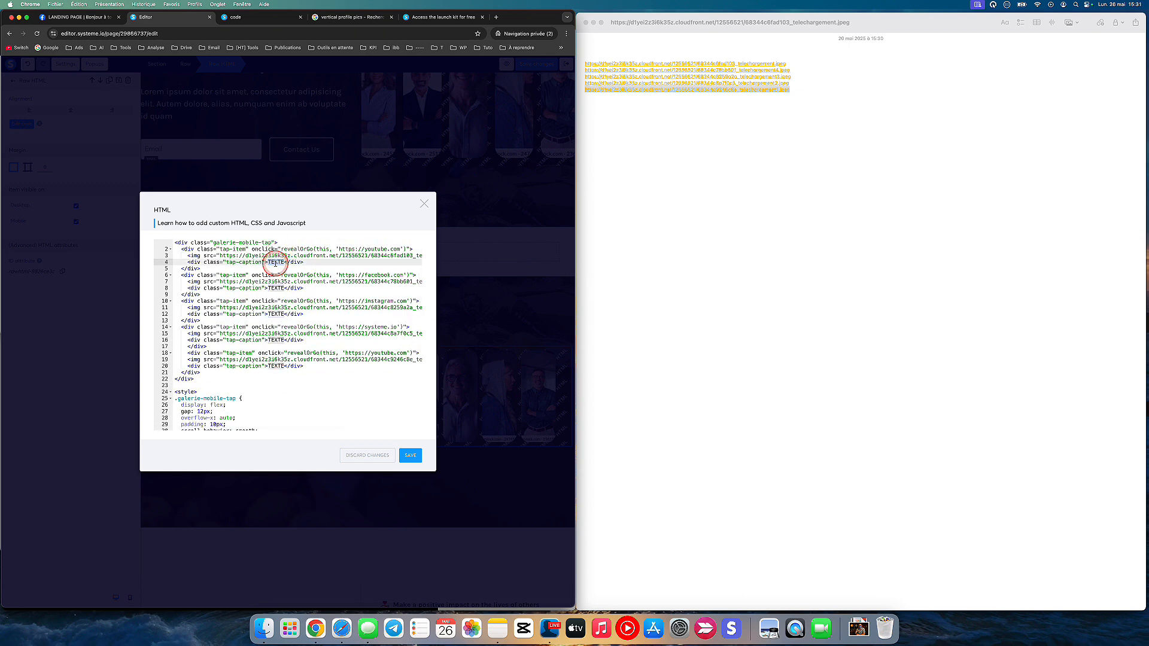
{"action": "double_click", "coordinate": [276, 263]}
{"action": "type", "text": "JESSICA"}
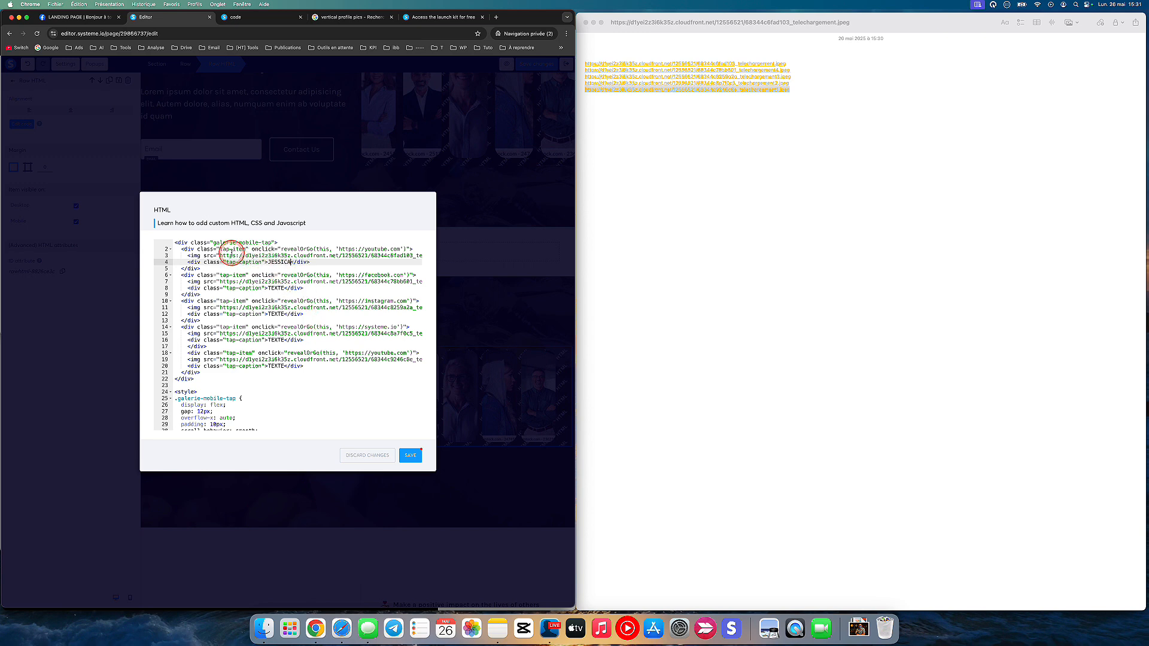
Examine the first item's link, the tap-item width and height, the caption styles and the script in the mobile gallery code.
{"action": "left_click_drag", "start_coordinate": [339, 249], "coordinate": [388, 249]}
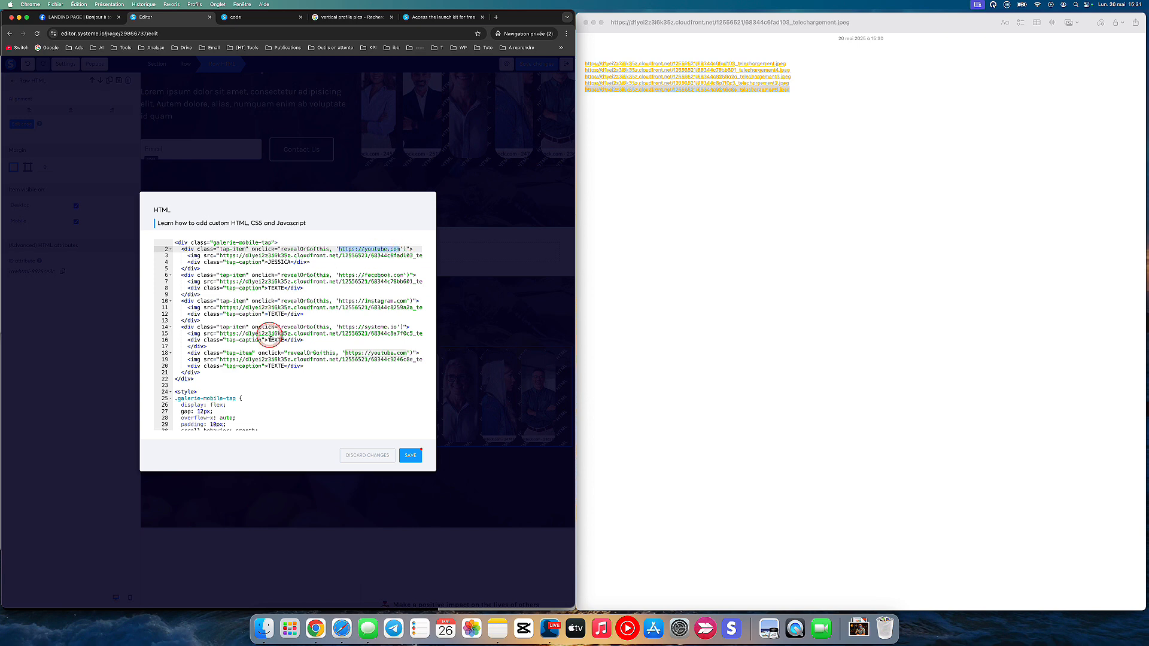
{"action": "scroll", "coordinate": [275, 357], "scroll_direction": "down", "scroll_amount": 7}
{"action": "scroll", "coordinate": [275, 357], "scroll_direction": "down", "scroll_amount": 5}
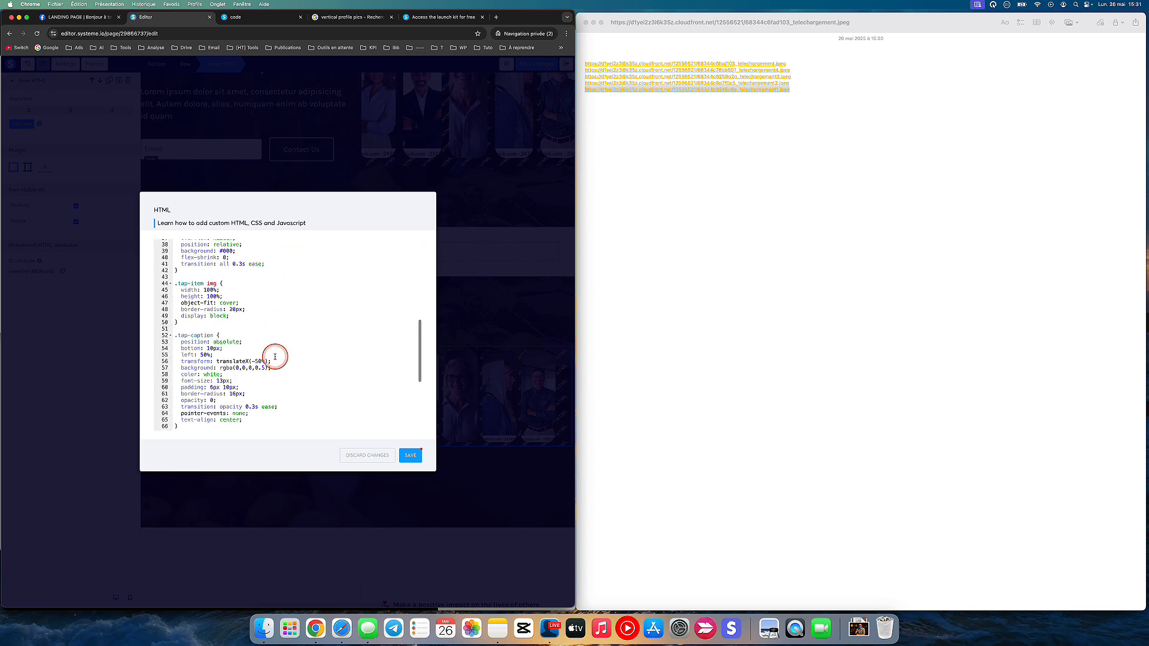
{"action": "scroll", "coordinate": [275, 357], "scroll_direction": "down", "scroll_amount": 2}
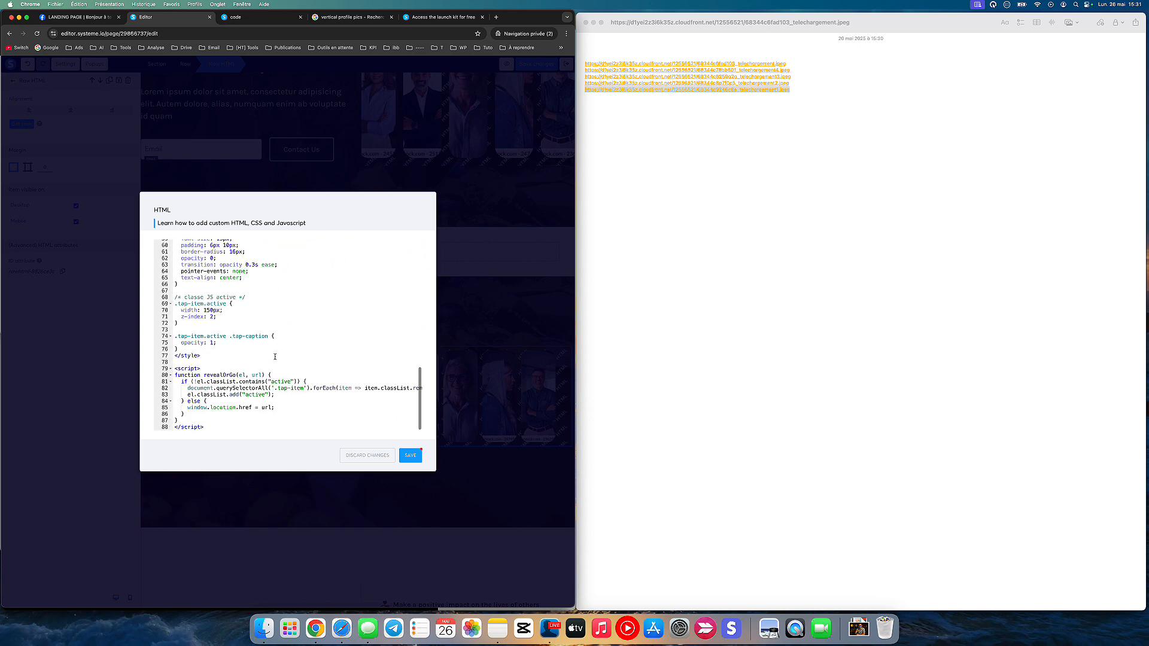
{"action": "left_click", "coordinate": [253, 341]}
{"action": "scroll", "coordinate": [253, 341], "scroll_direction": "up", "scroll_amount": 6}
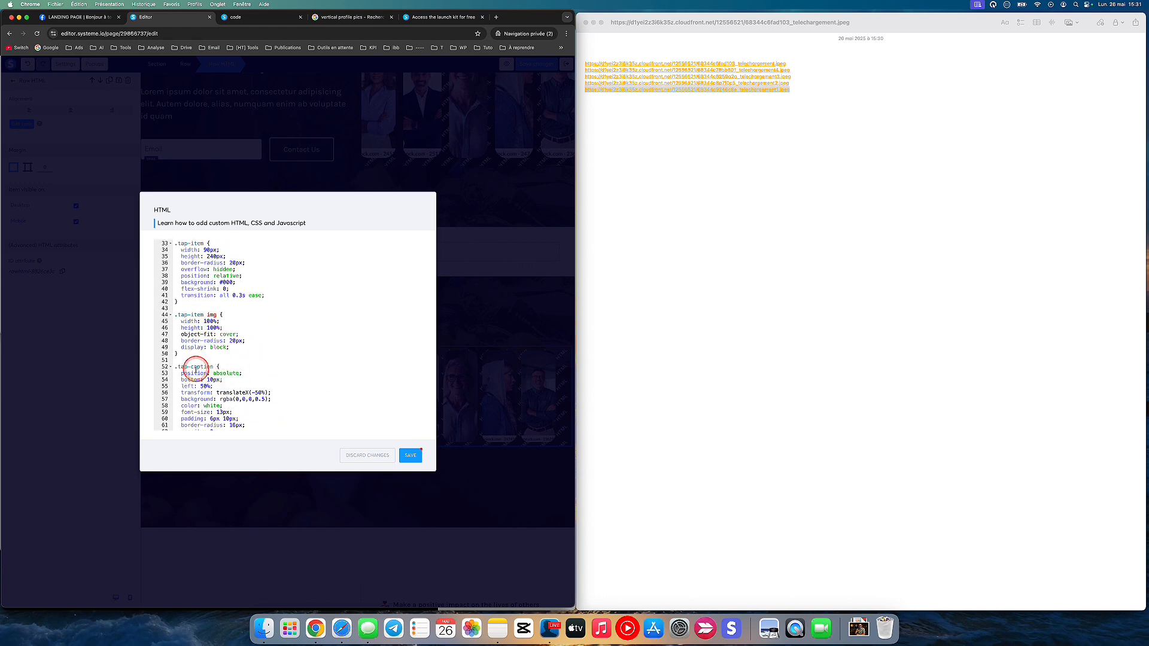
{"action": "scroll", "coordinate": [211, 324], "scroll_direction": "up", "scroll_amount": 3}
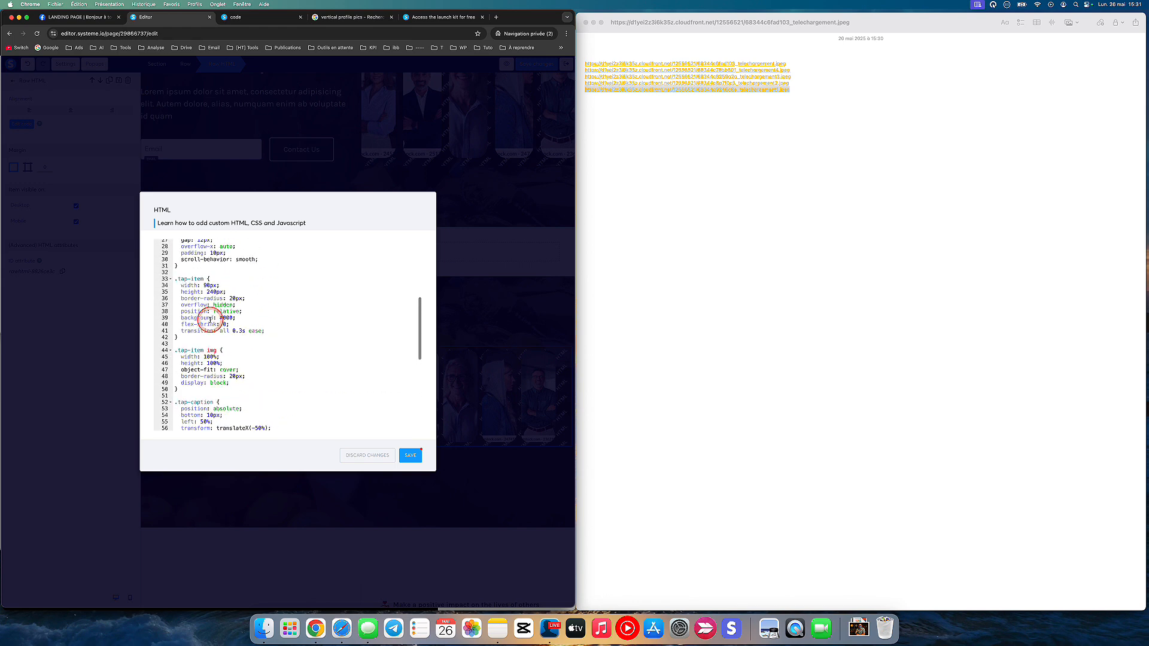
{"action": "scroll", "coordinate": [210, 320], "scroll_direction": "up", "scroll_amount": 1}
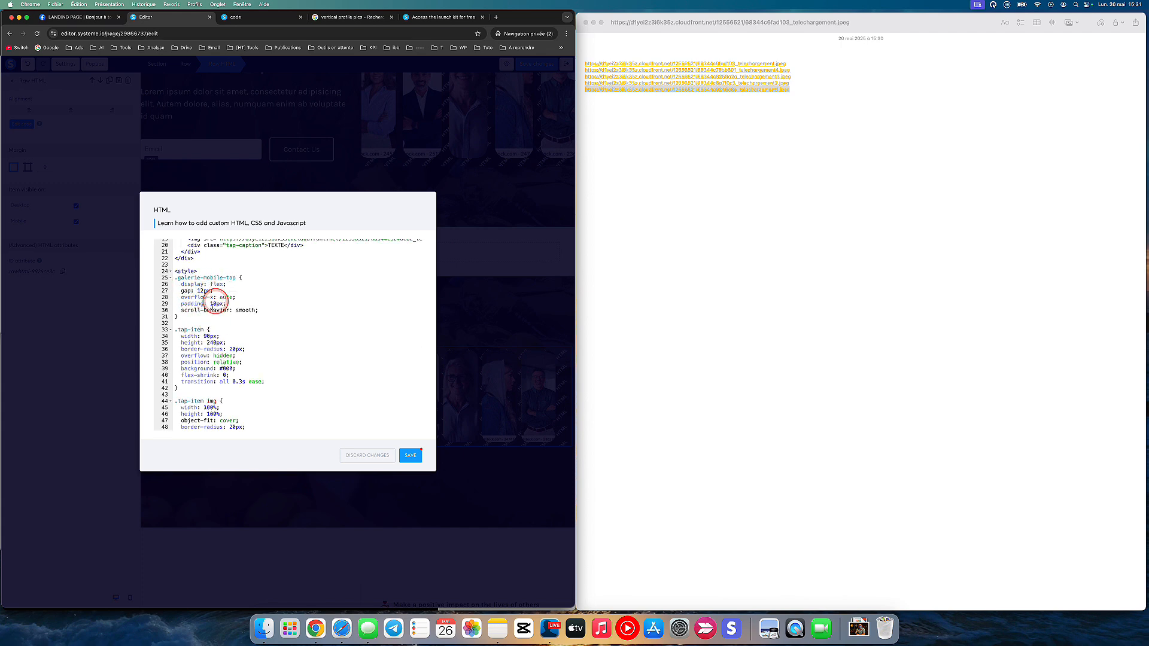
{"action": "left_click", "coordinate": [179, 336]}
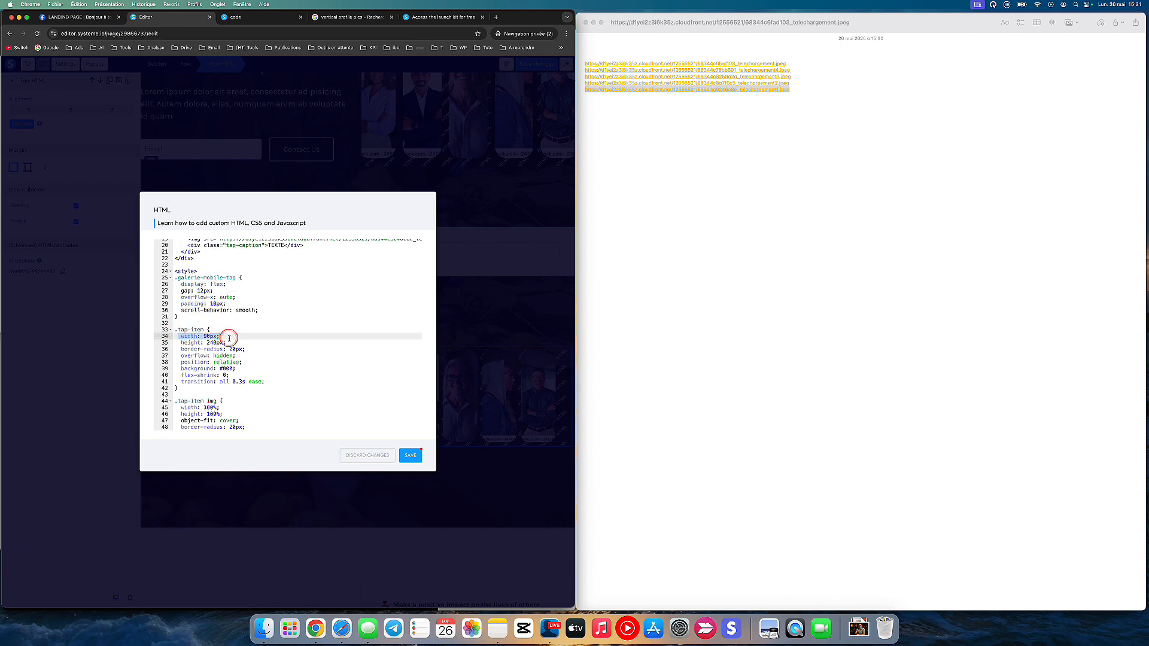
{"action": "left_click_drag", "start_coordinate": [229, 338], "coordinate": [231, 340]}
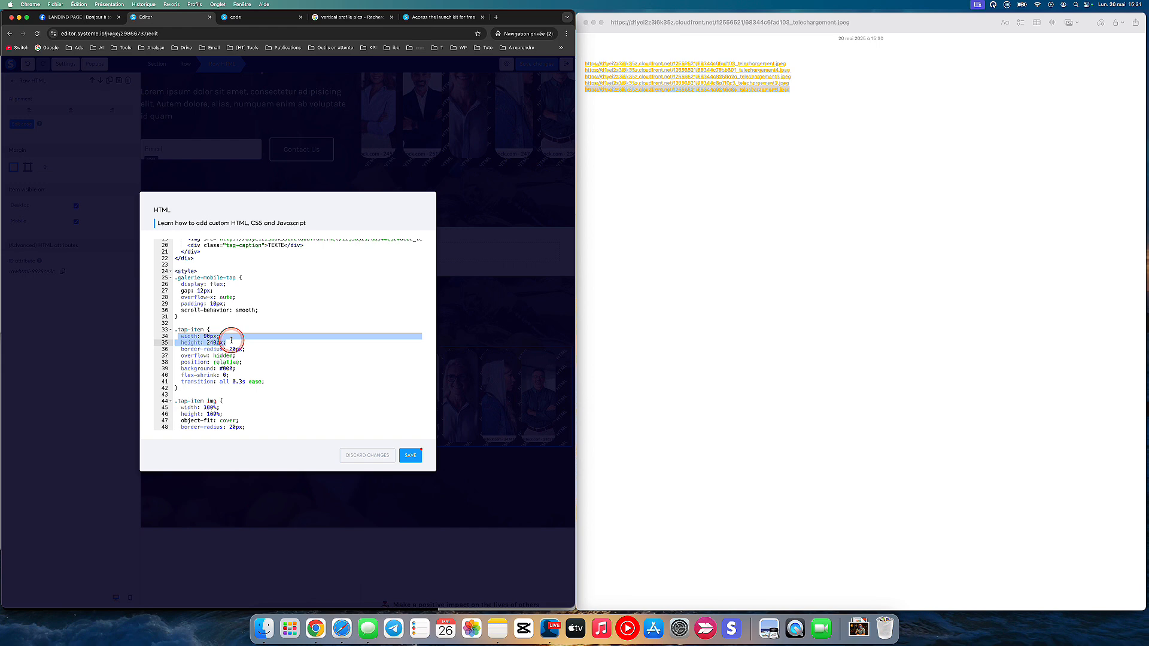
{"action": "scroll", "coordinate": [231, 341], "scroll_direction": "down", "scroll_amount": 5}
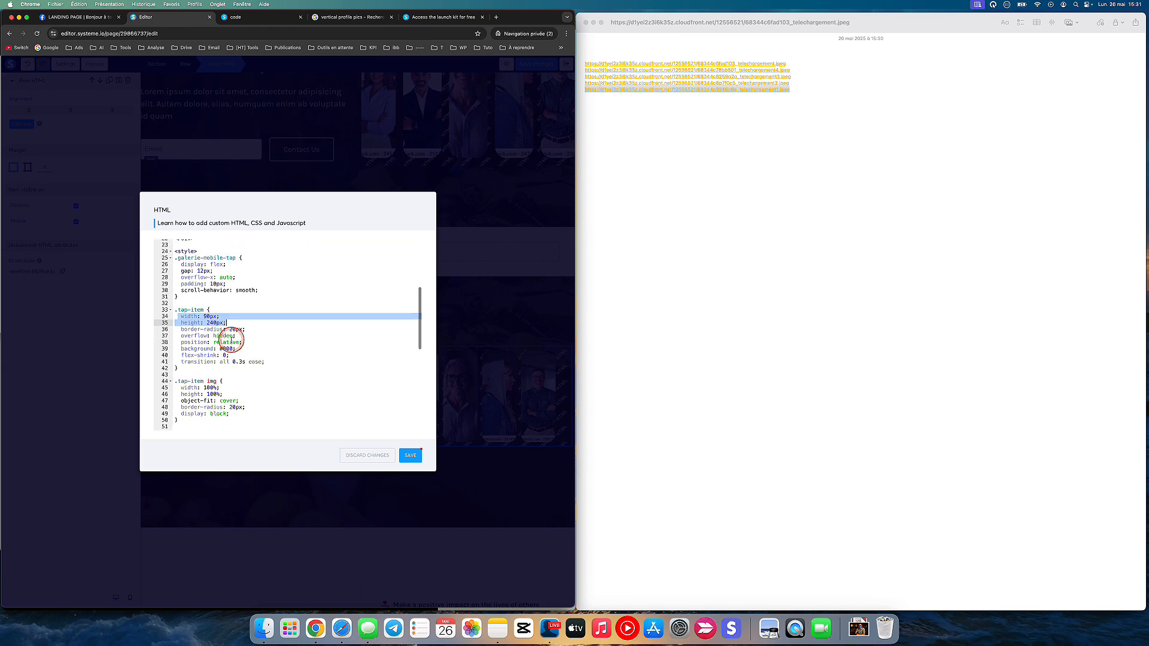
{"action": "scroll", "coordinate": [231, 340], "scroll_direction": "down", "scroll_amount": 5}
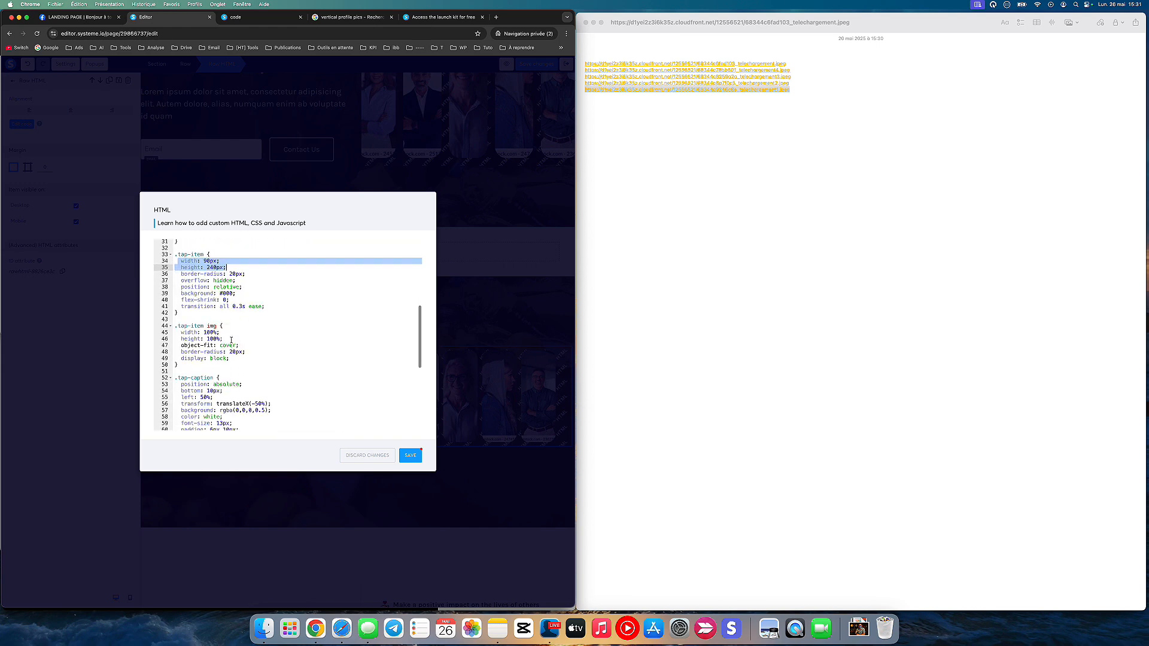
{"action": "scroll", "coordinate": [231, 340], "scroll_direction": "down", "scroll_amount": 10}
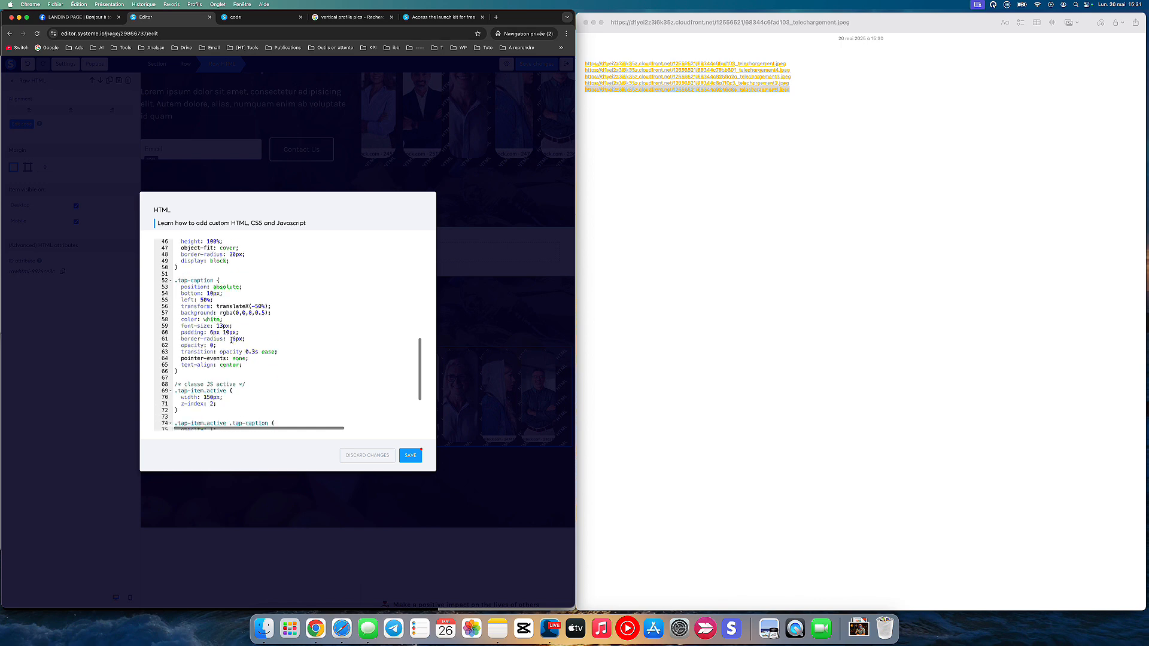
{"action": "scroll", "coordinate": [359, 383], "scroll_direction": "up", "scroll_amount": 20}
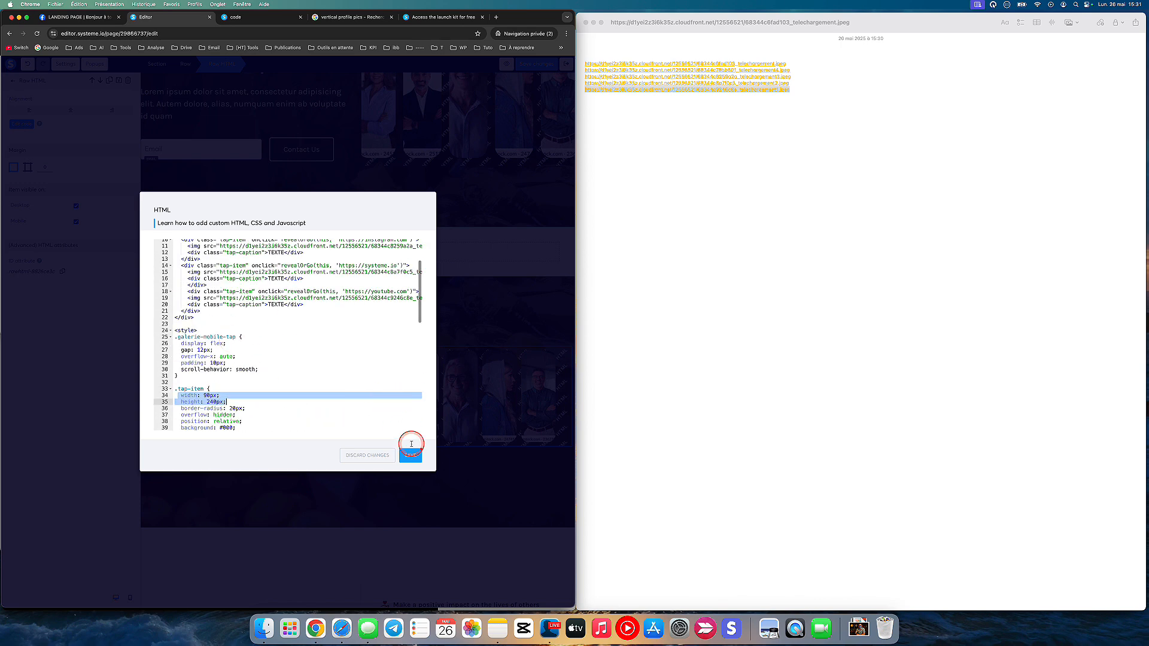
Save the mobile gallery's edited HTML code and deselect the element.
{"action": "left_click", "coordinate": [410, 456]}
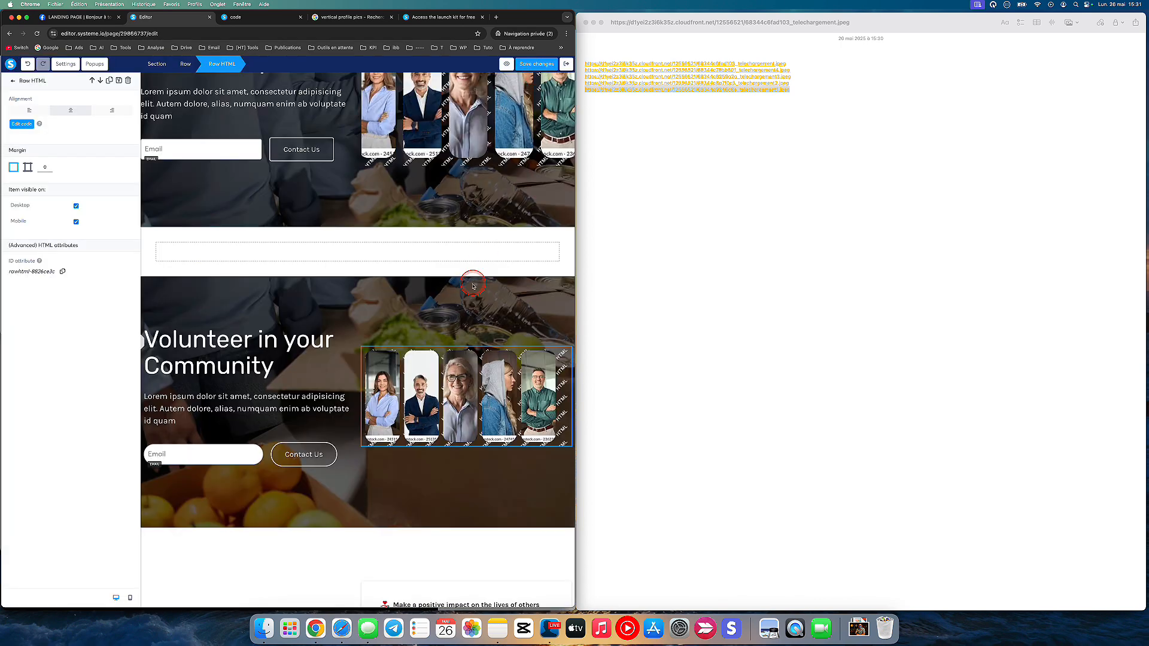
{"action": "left_click", "coordinate": [173, 297]}
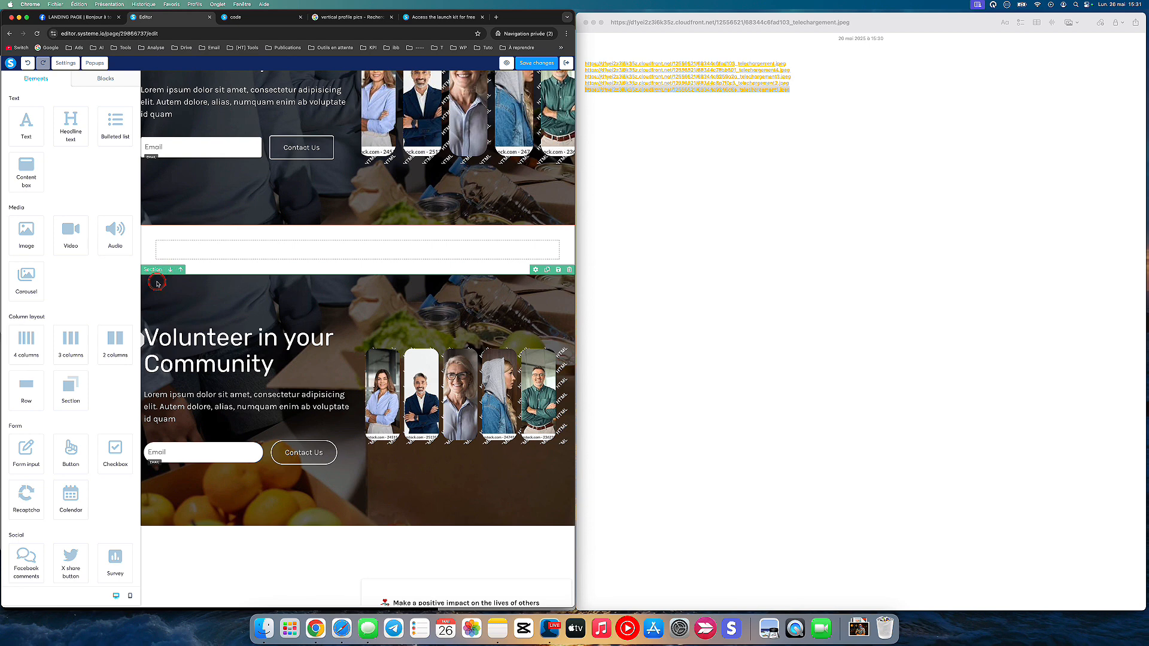
Hide the second "Volunteer in your Community" section on desktop, keeping only its mobile visibility enabled.
{"action": "left_click", "coordinate": [158, 283]}
{"action": "left_click", "coordinate": [366, 304]}
{"action": "scroll", "coordinate": [62, 383], "scroll_direction": "down", "scroll_amount": 3}
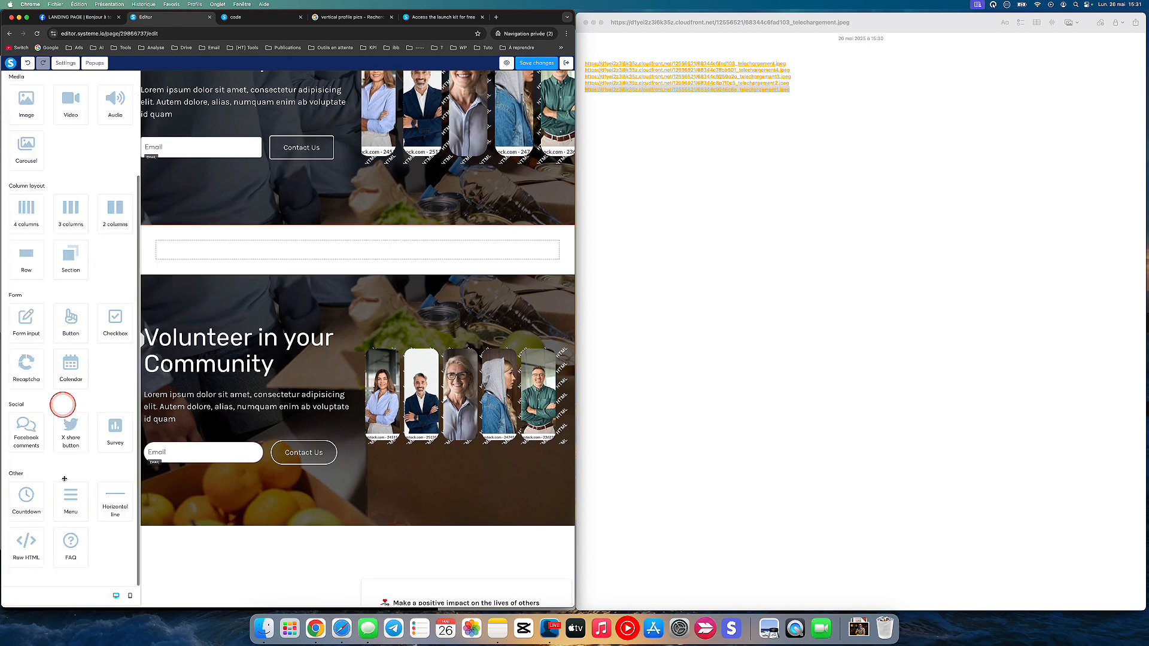
{"action": "left_click", "coordinate": [182, 302]}
{"action": "scroll", "coordinate": [44, 436], "scroll_direction": "down", "scroll_amount": 10}
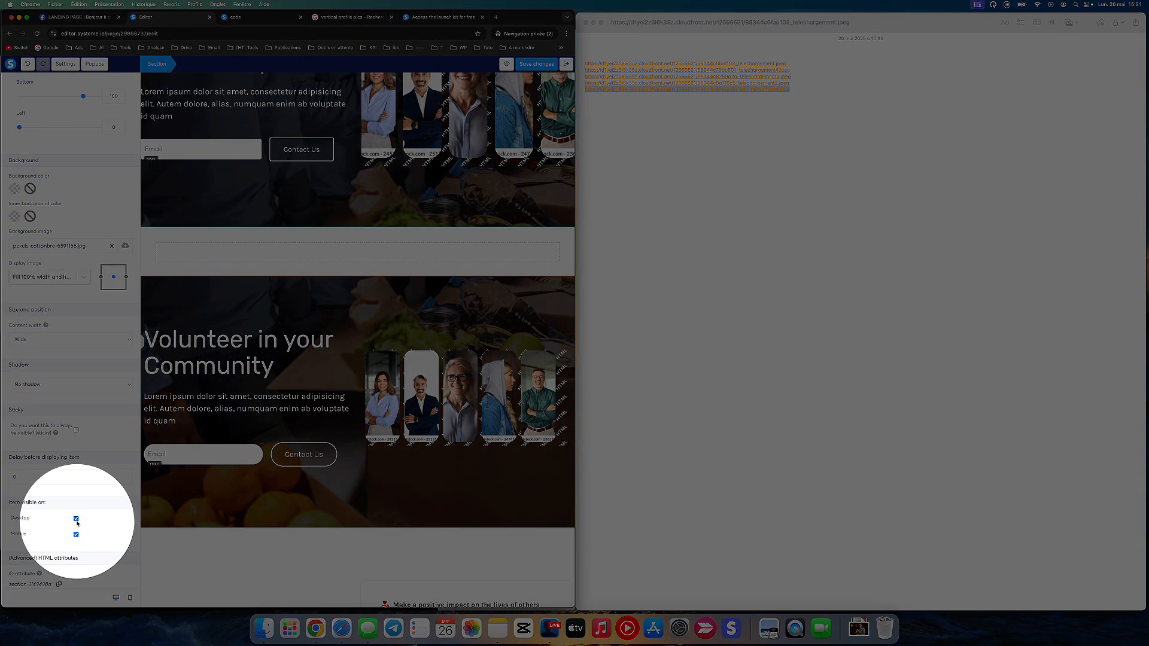
{"action": "left_click", "coordinate": [76, 519]}
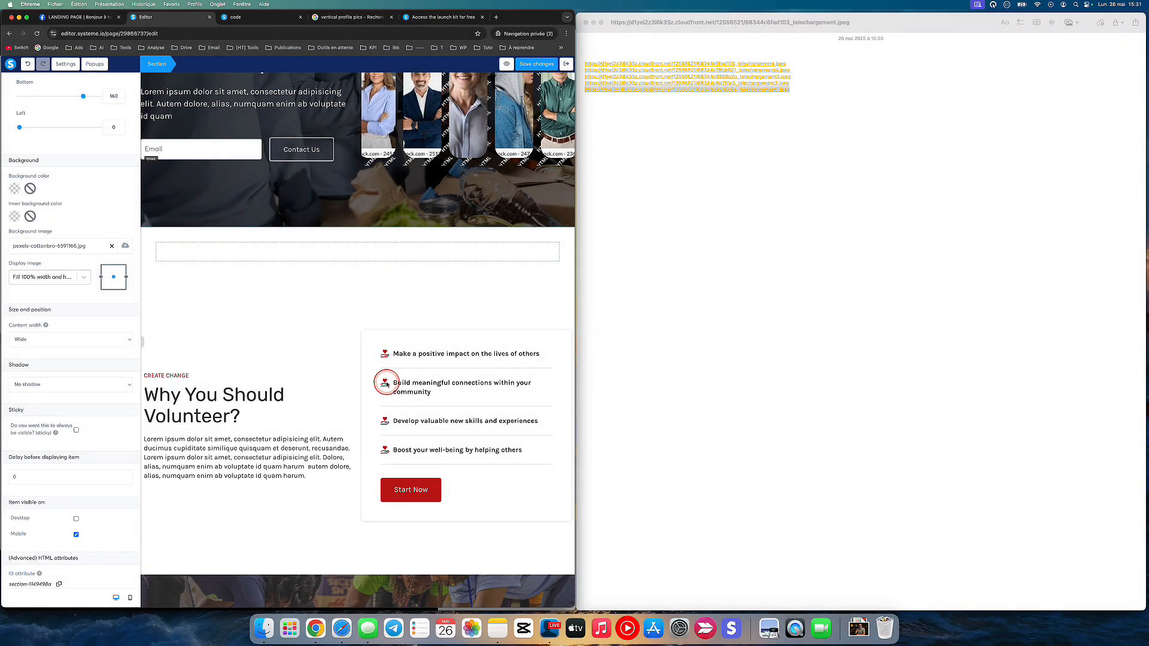
Save the page changes and exit the page editor.
{"action": "scroll", "coordinate": [476, 249], "scroll_direction": "up", "scroll_amount": 3}
{"action": "left_click", "coordinate": [534, 66]}
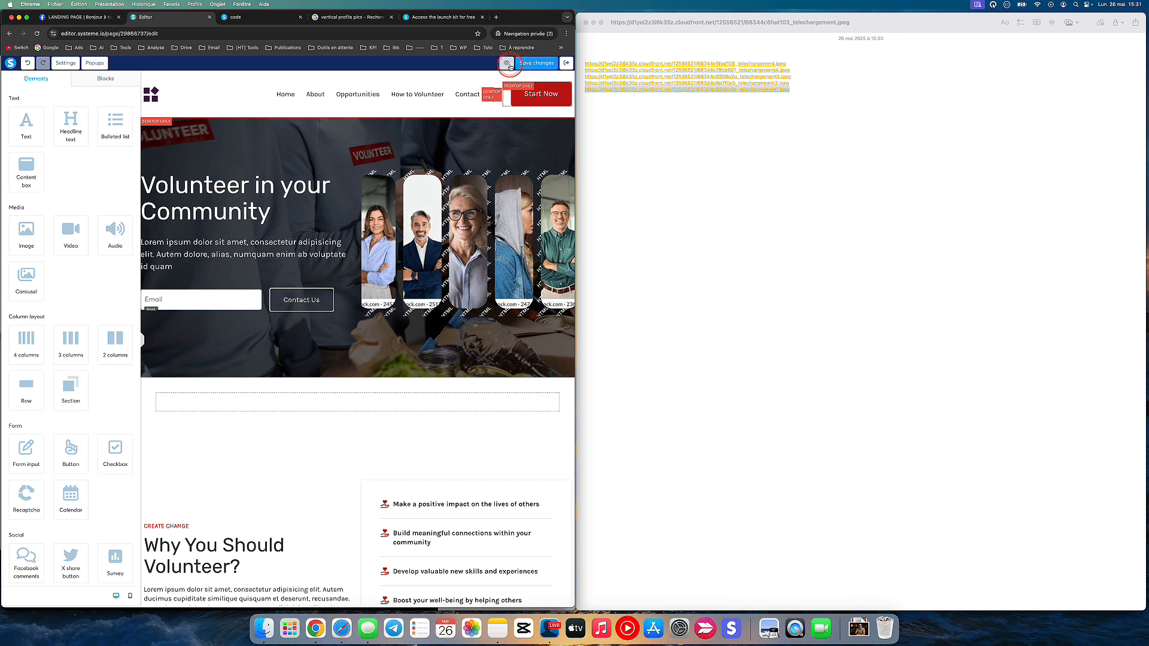
{"action": "left_click", "coordinate": [565, 65]}
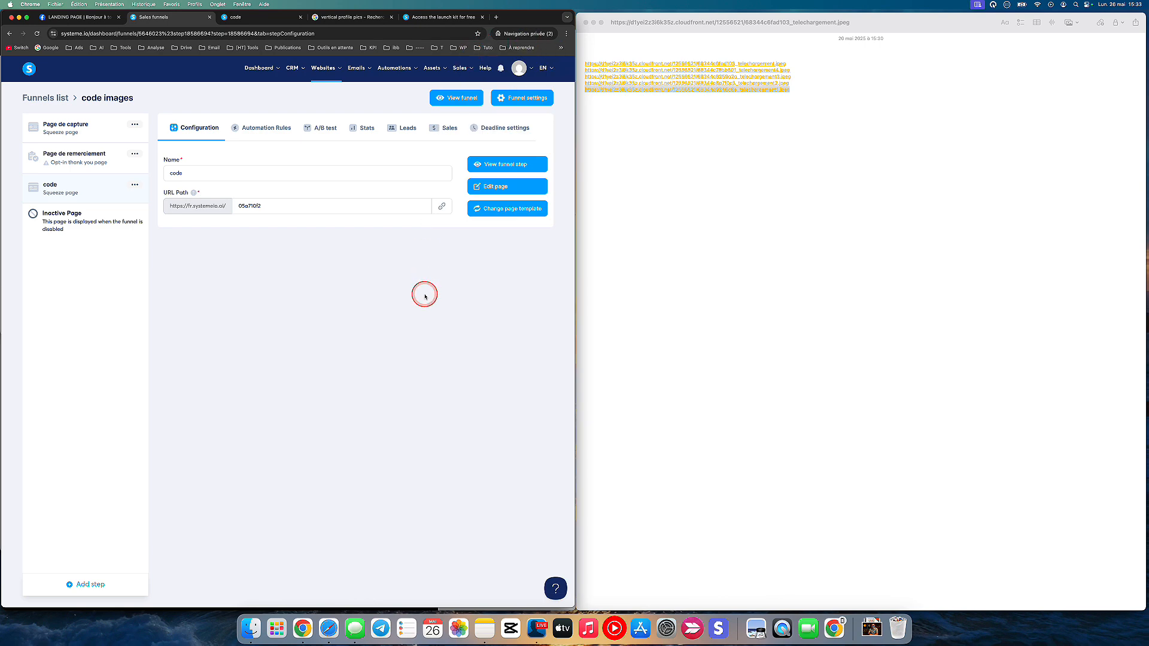
Reopen the "code" squeeze page for editing and review its desktop layout from the header to the quote section.
{"action": "left_click", "coordinate": [515, 186]}
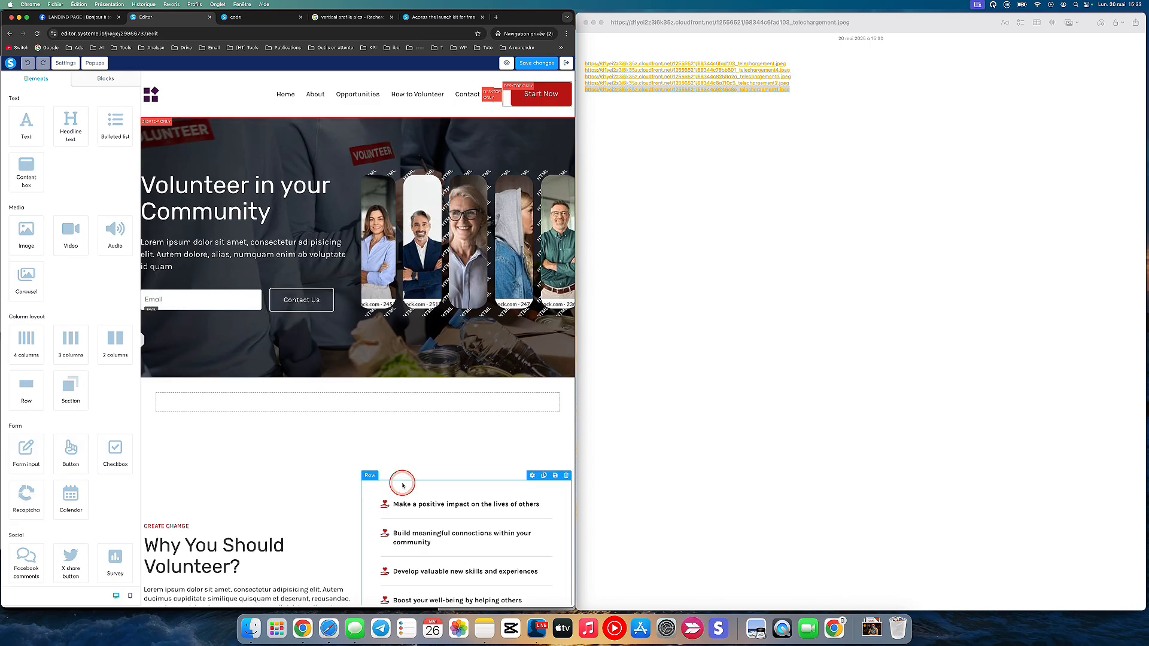
{"action": "scroll", "coordinate": [470, 433], "scroll_direction": "down", "scroll_amount": 5}
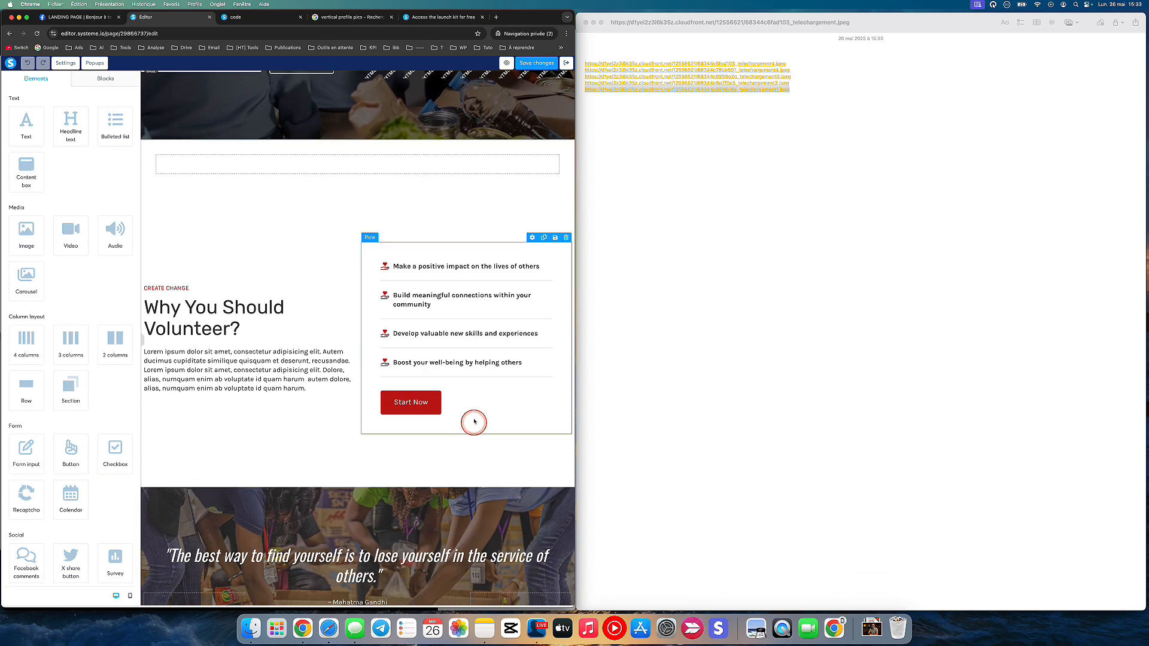
{"action": "scroll", "coordinate": [284, 464], "scroll_direction": "up", "scroll_amount": 5}
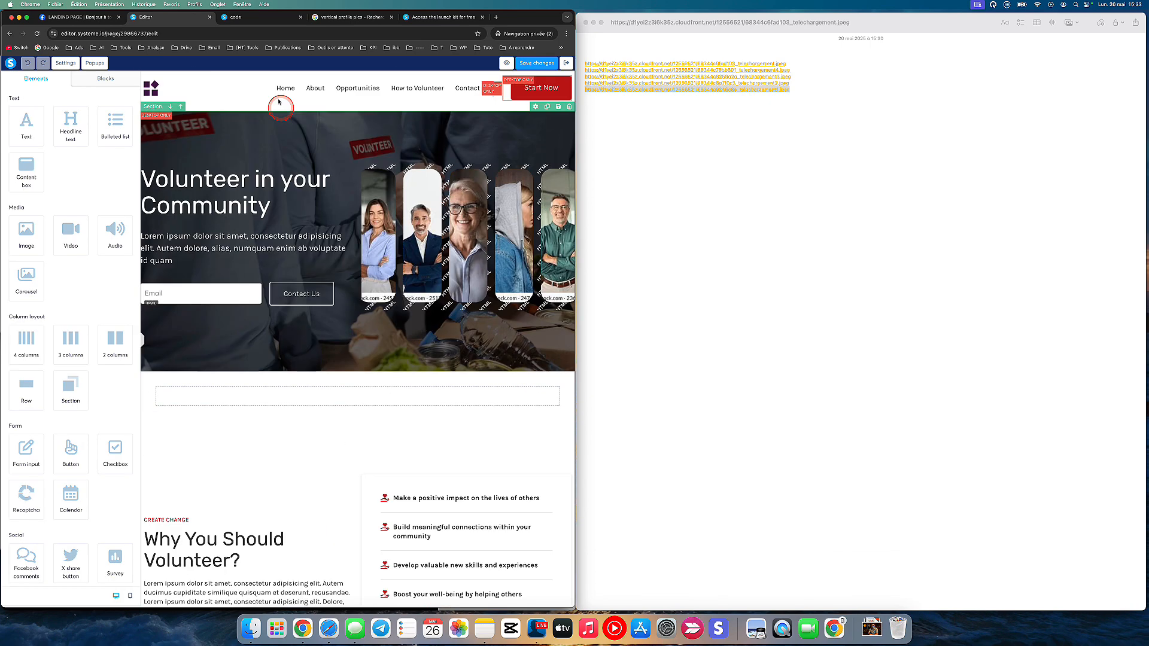
Switch to the launch kit page and highlight the three items listed under "What you'll get".
{"action": "left_click", "coordinate": [427, 18]}
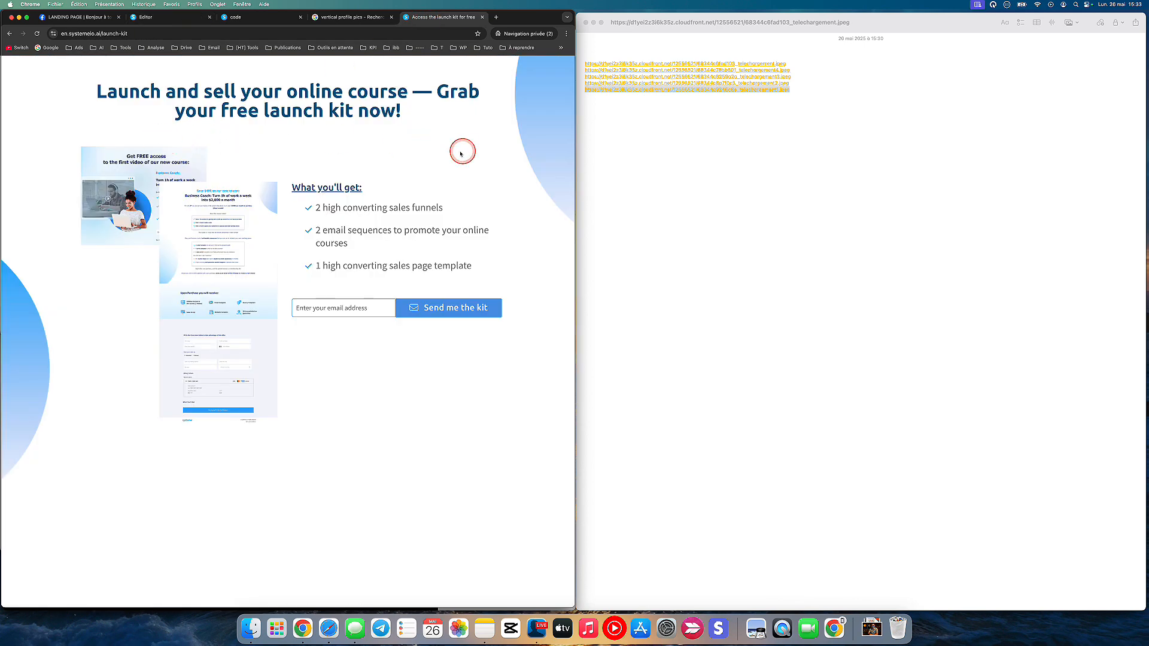
{"action": "left_click_drag", "start_coordinate": [297, 212], "coordinate": [487, 263]}
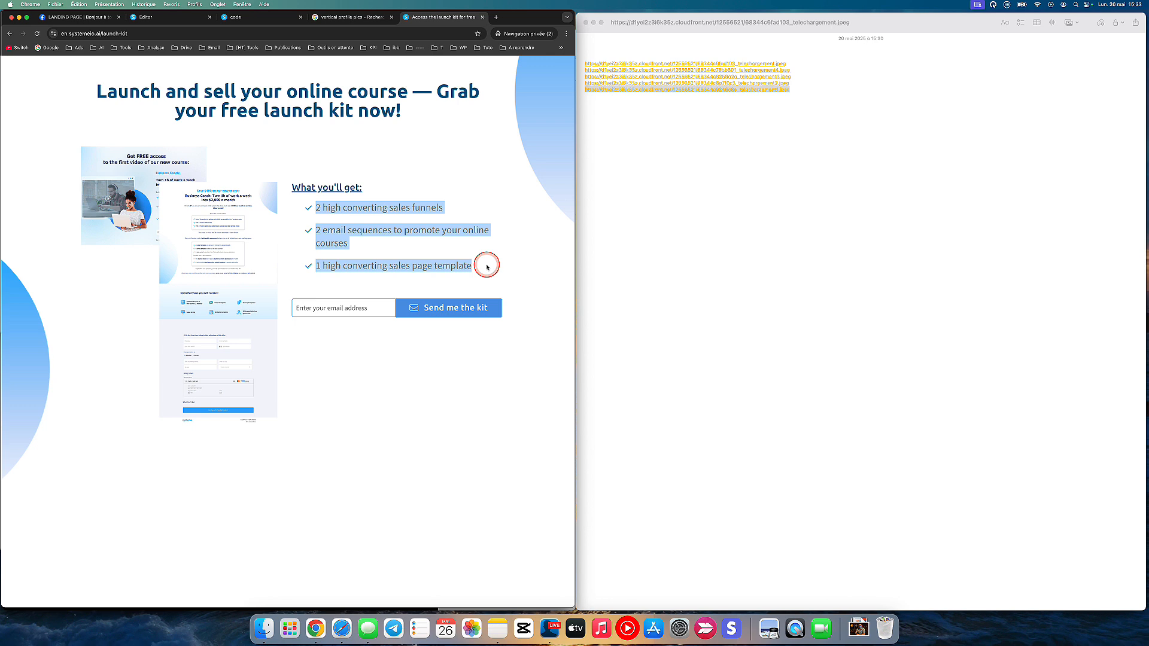